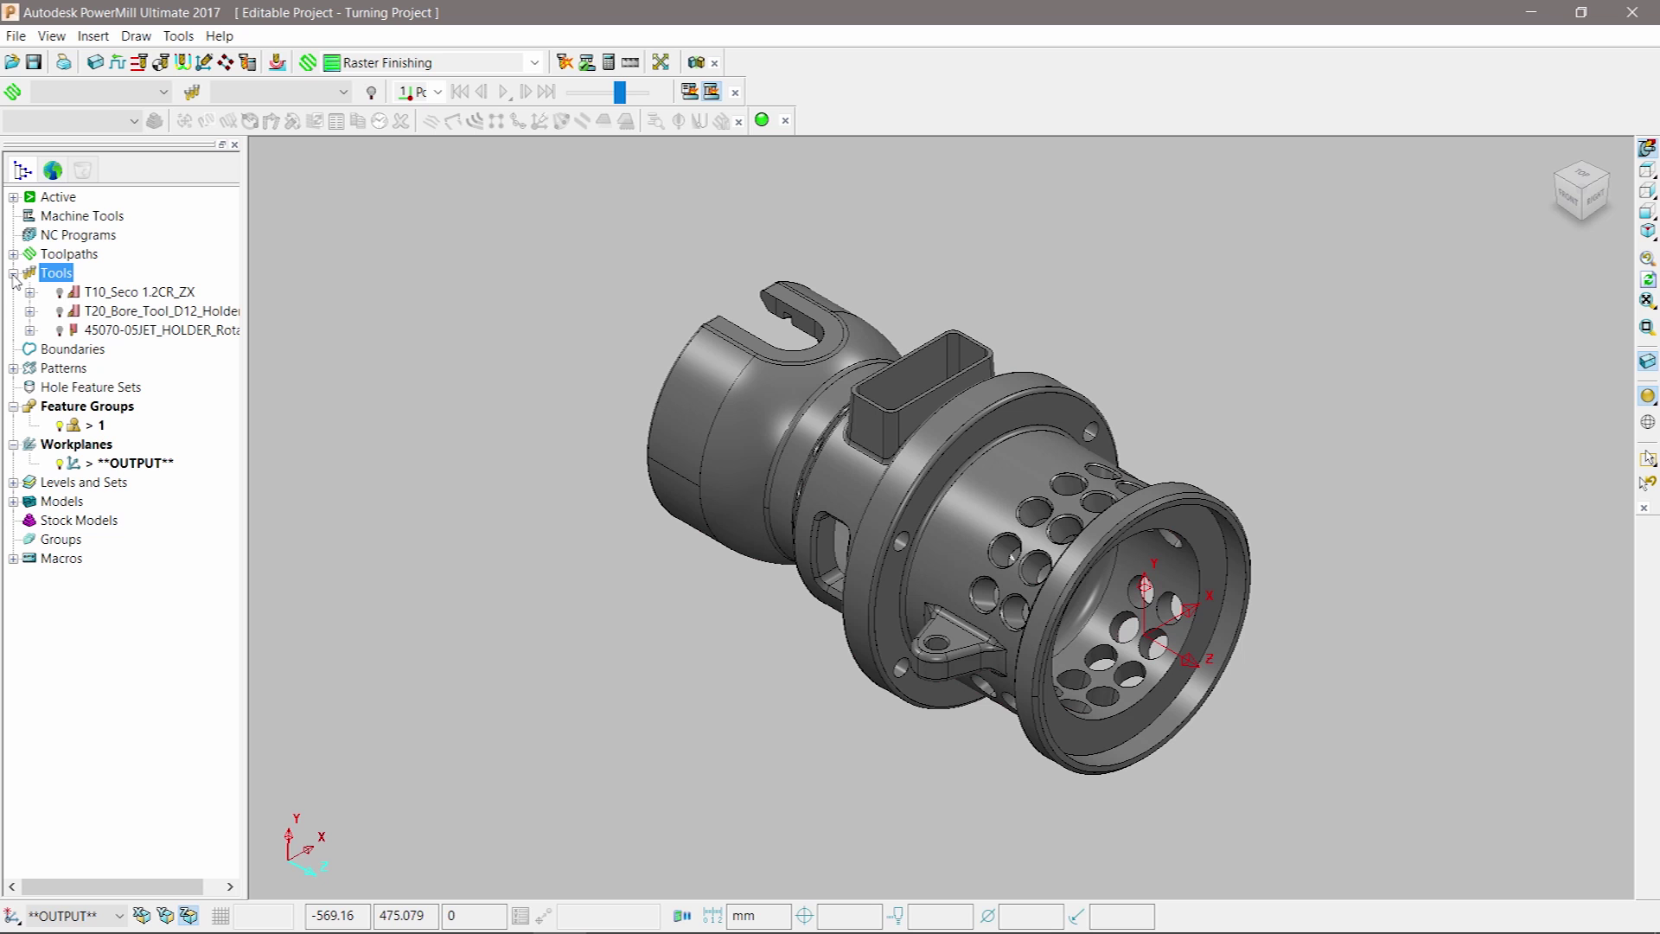
Step: Define a cylindrical stock block fitted to the model's limits with a 50.0 inner diameter
click(96, 63)
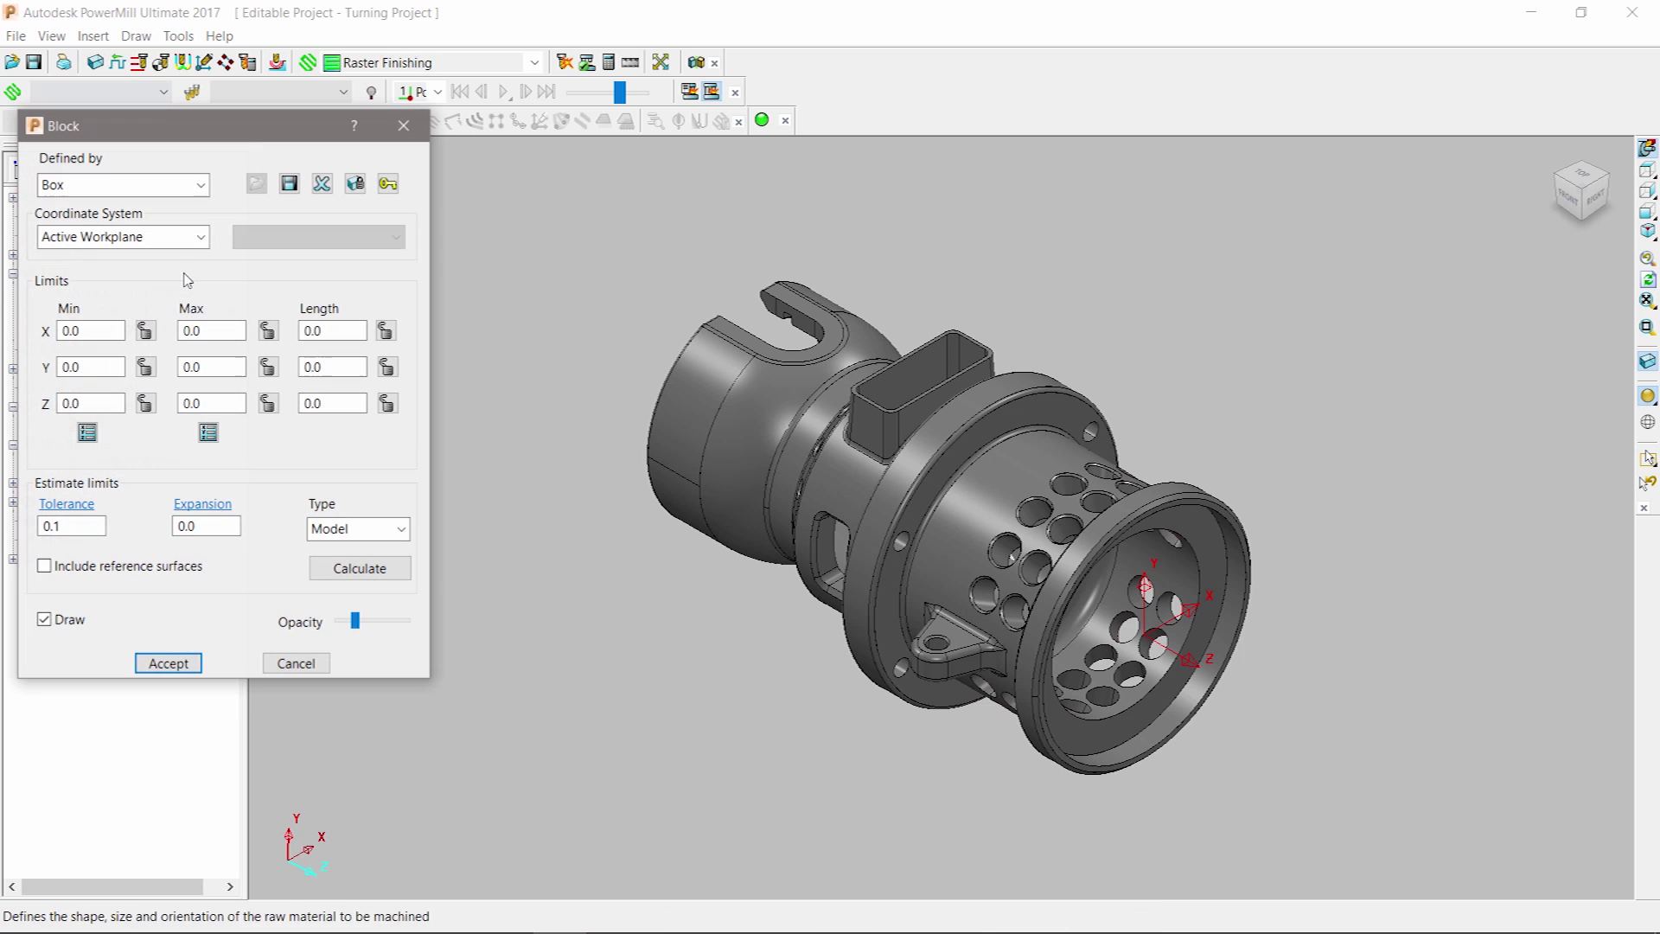
click(145, 187)
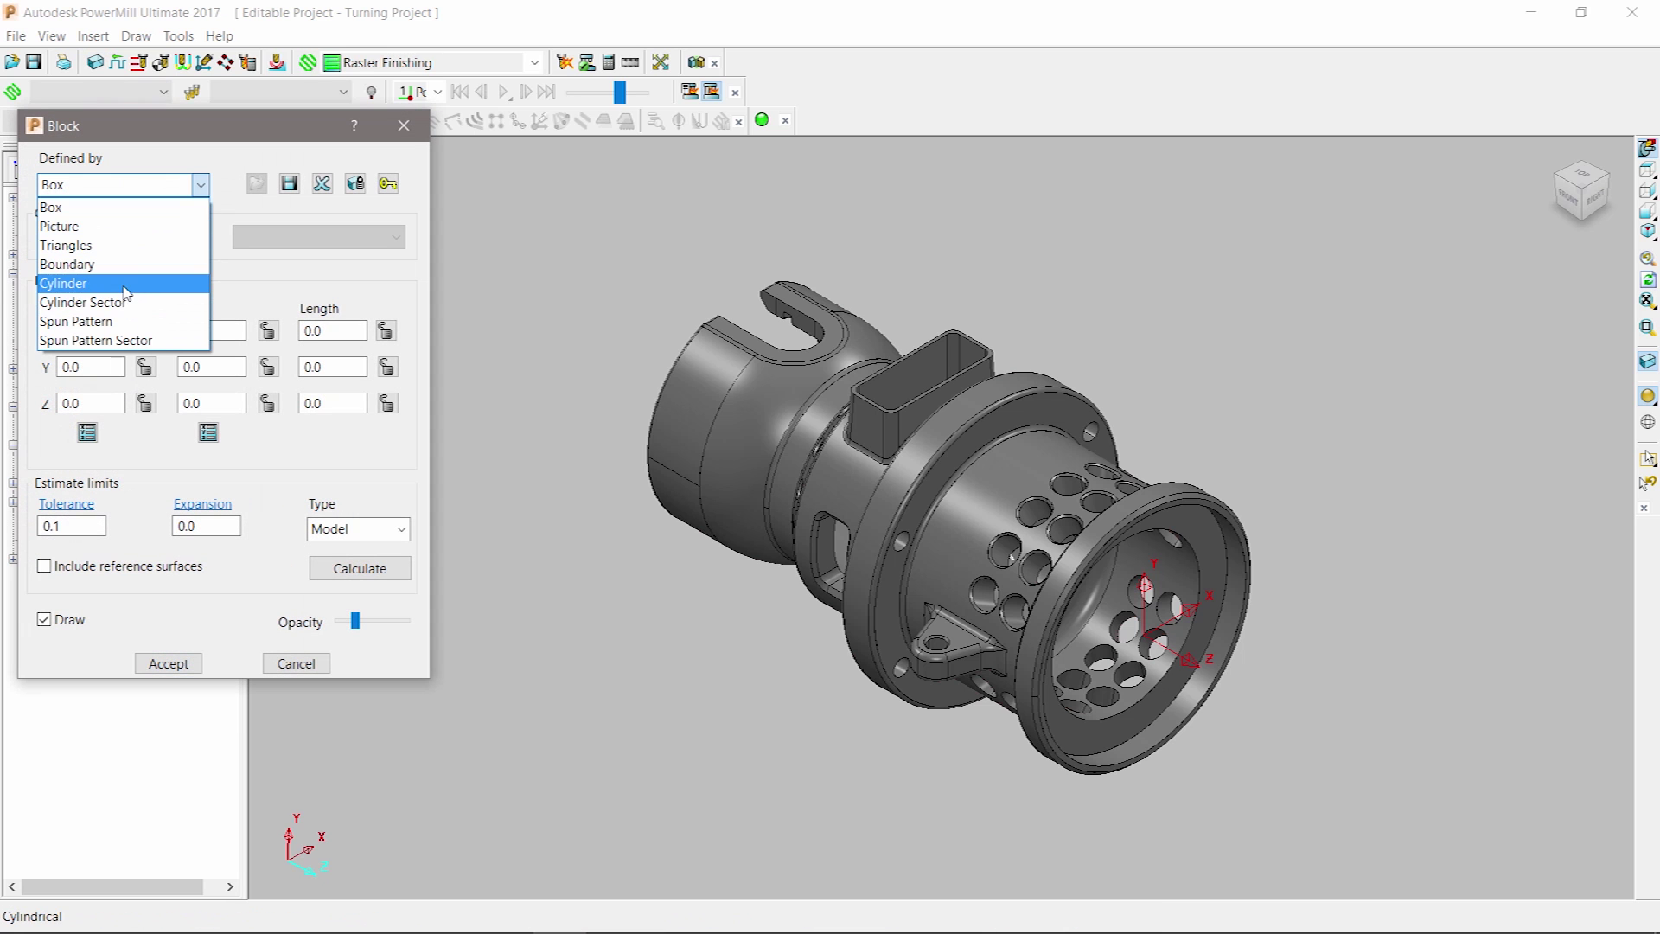
click(125, 286)
drag(198, 125, 450, 195)
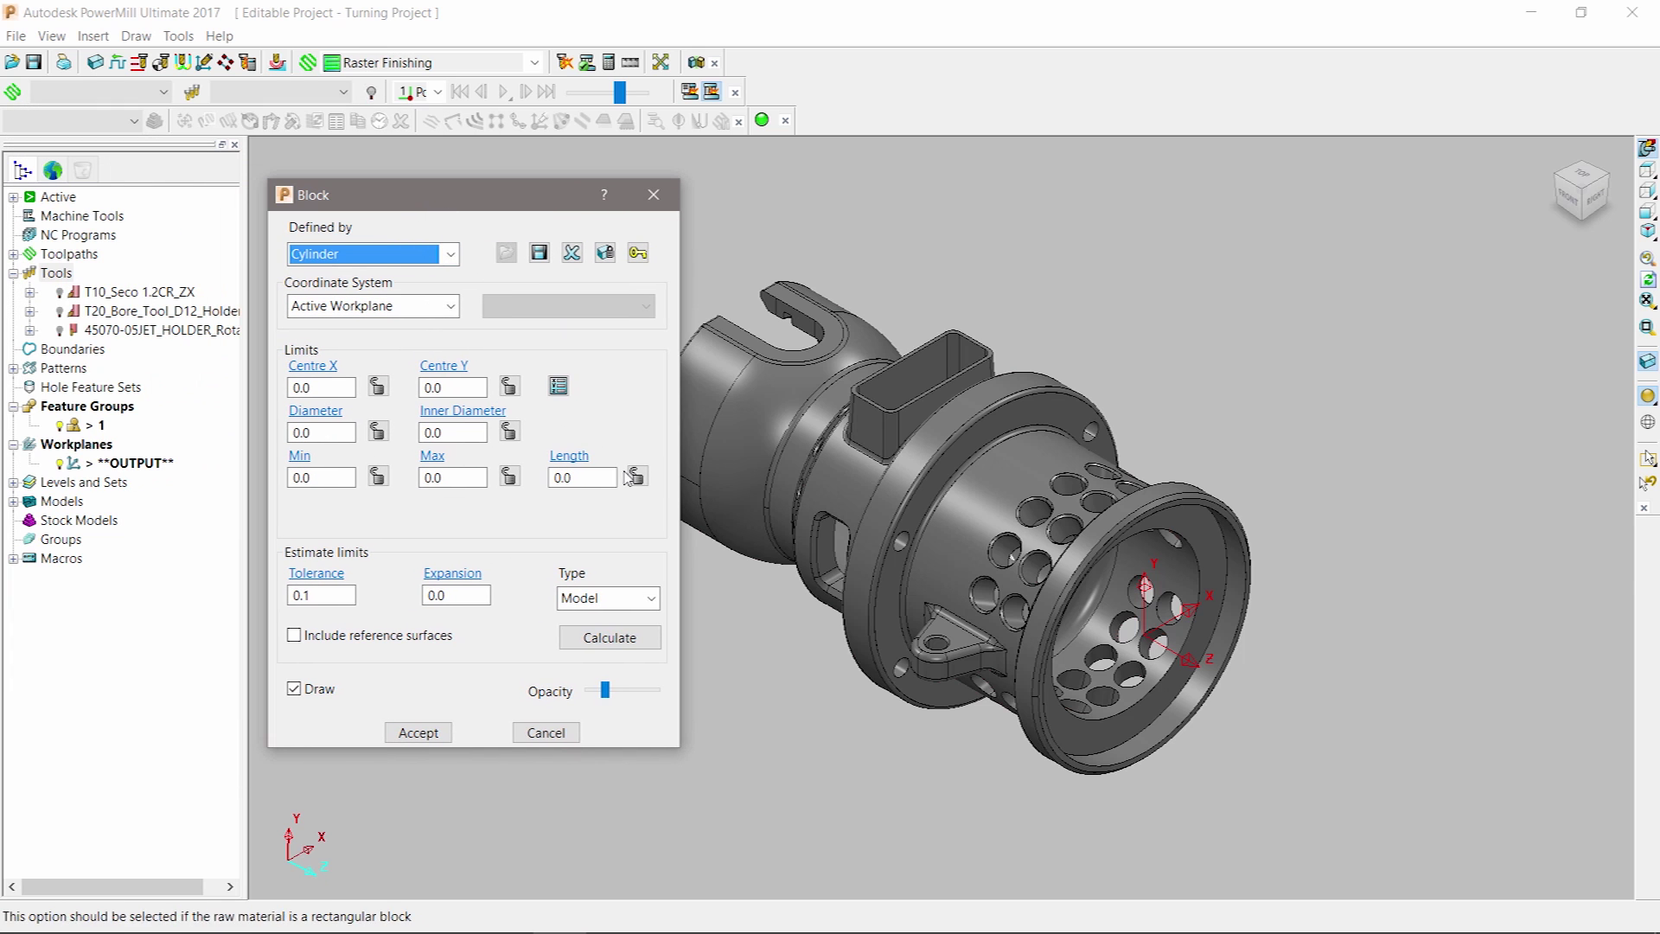
click(609, 639)
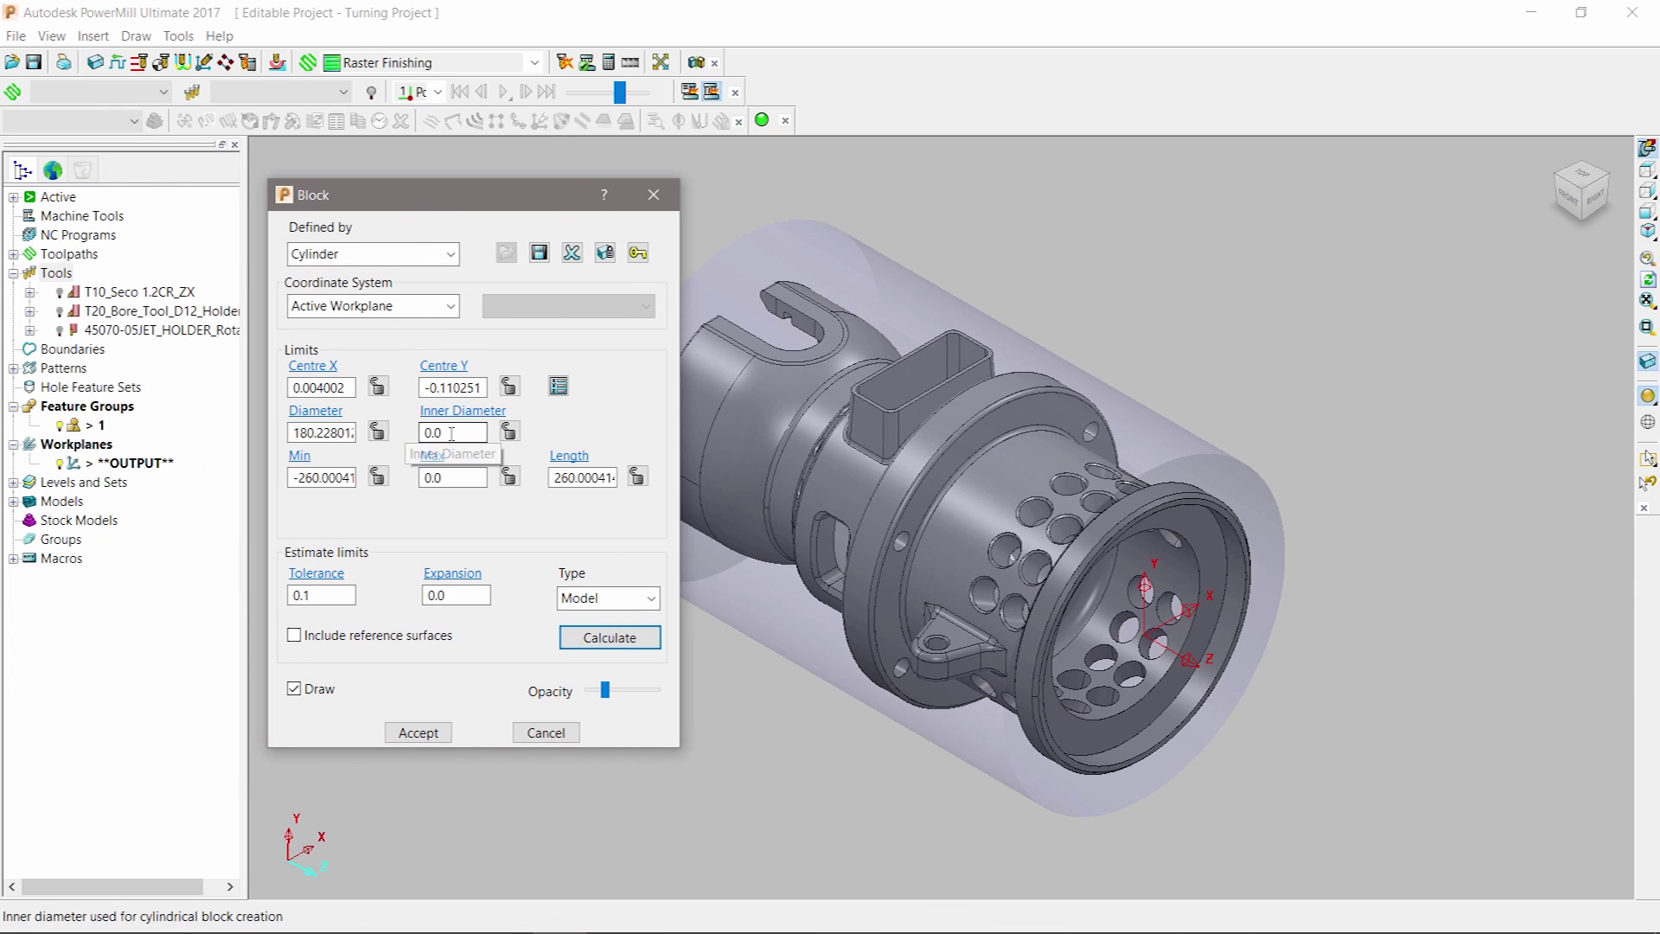
double_click(452, 433)
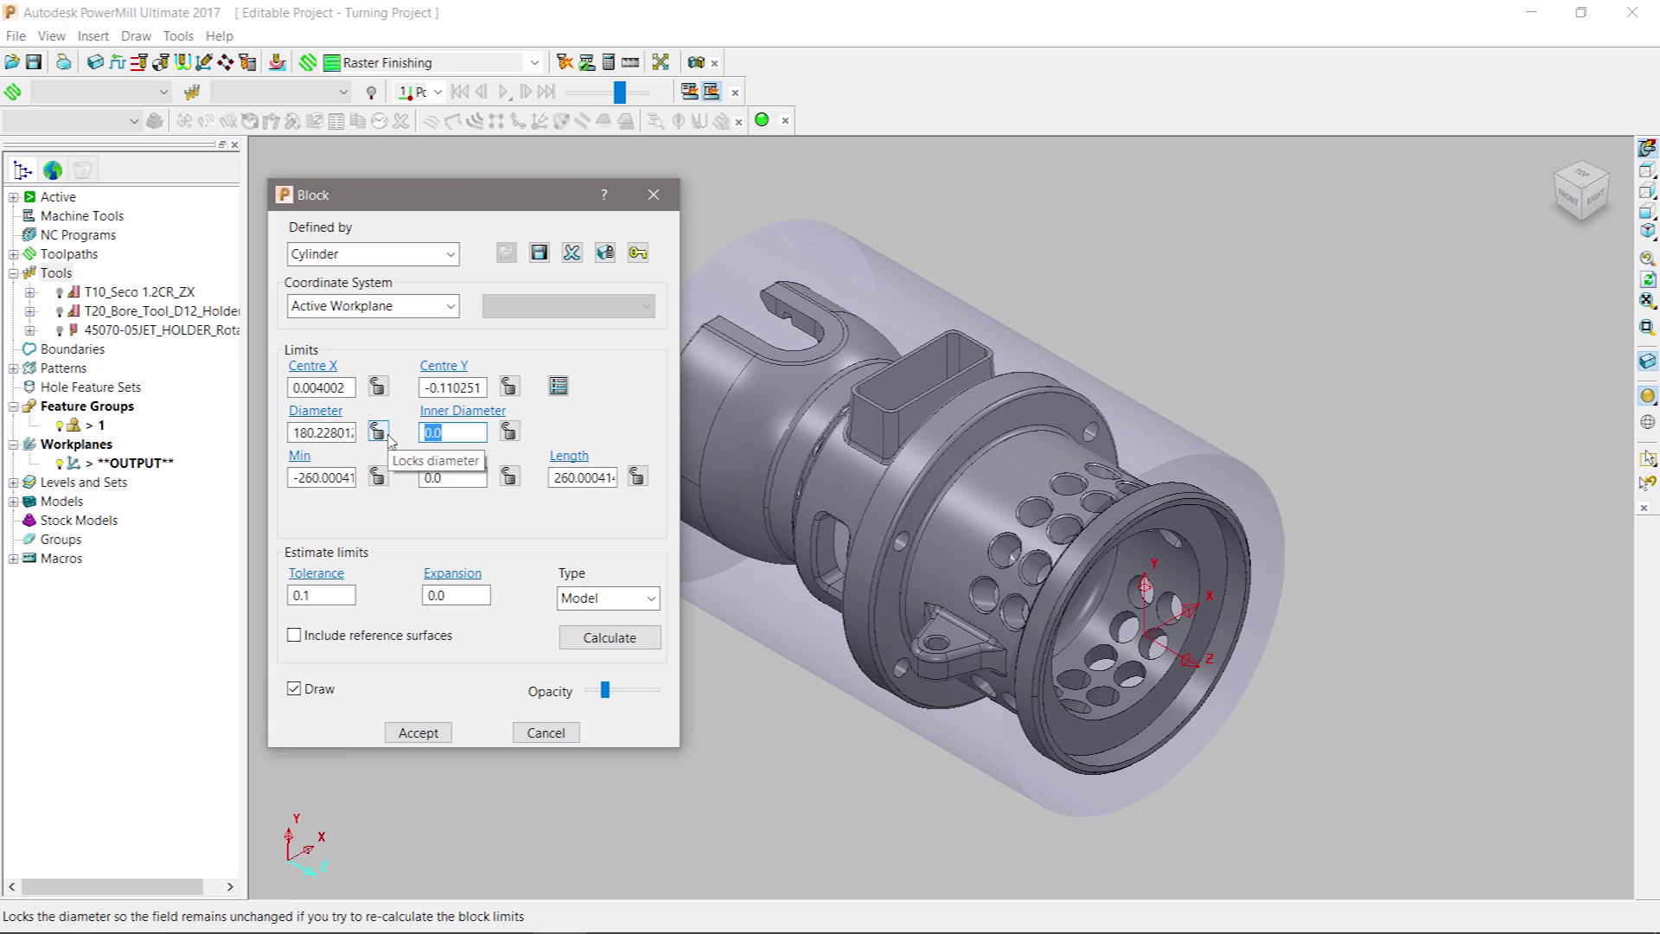
text(50.0)
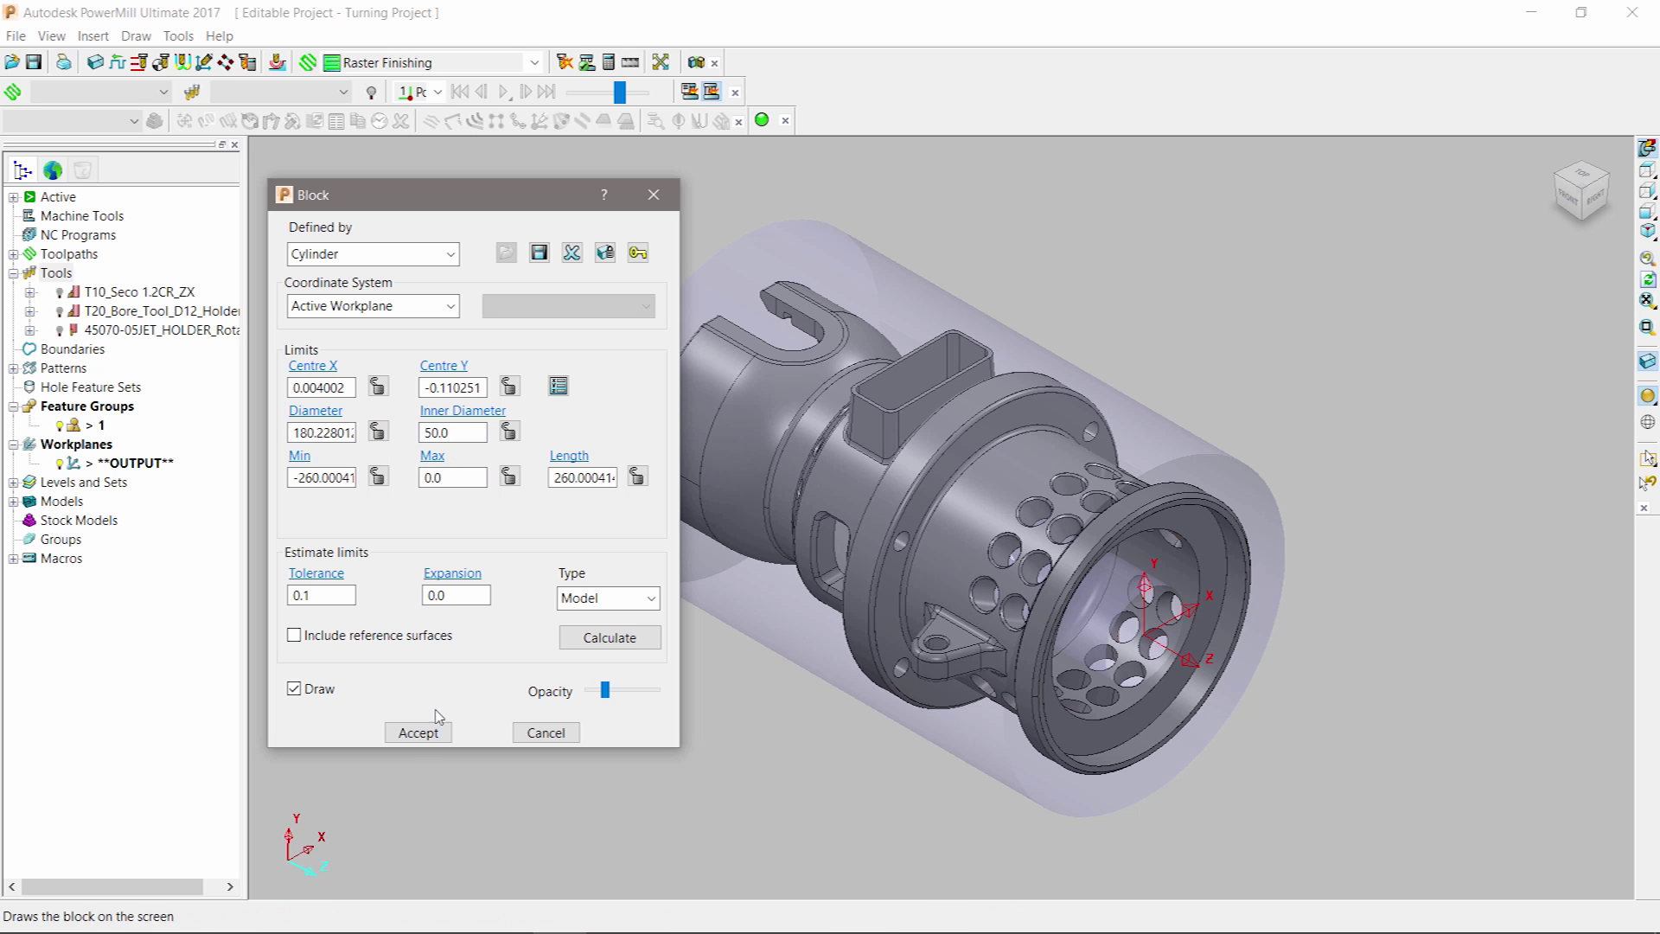
click(422, 734)
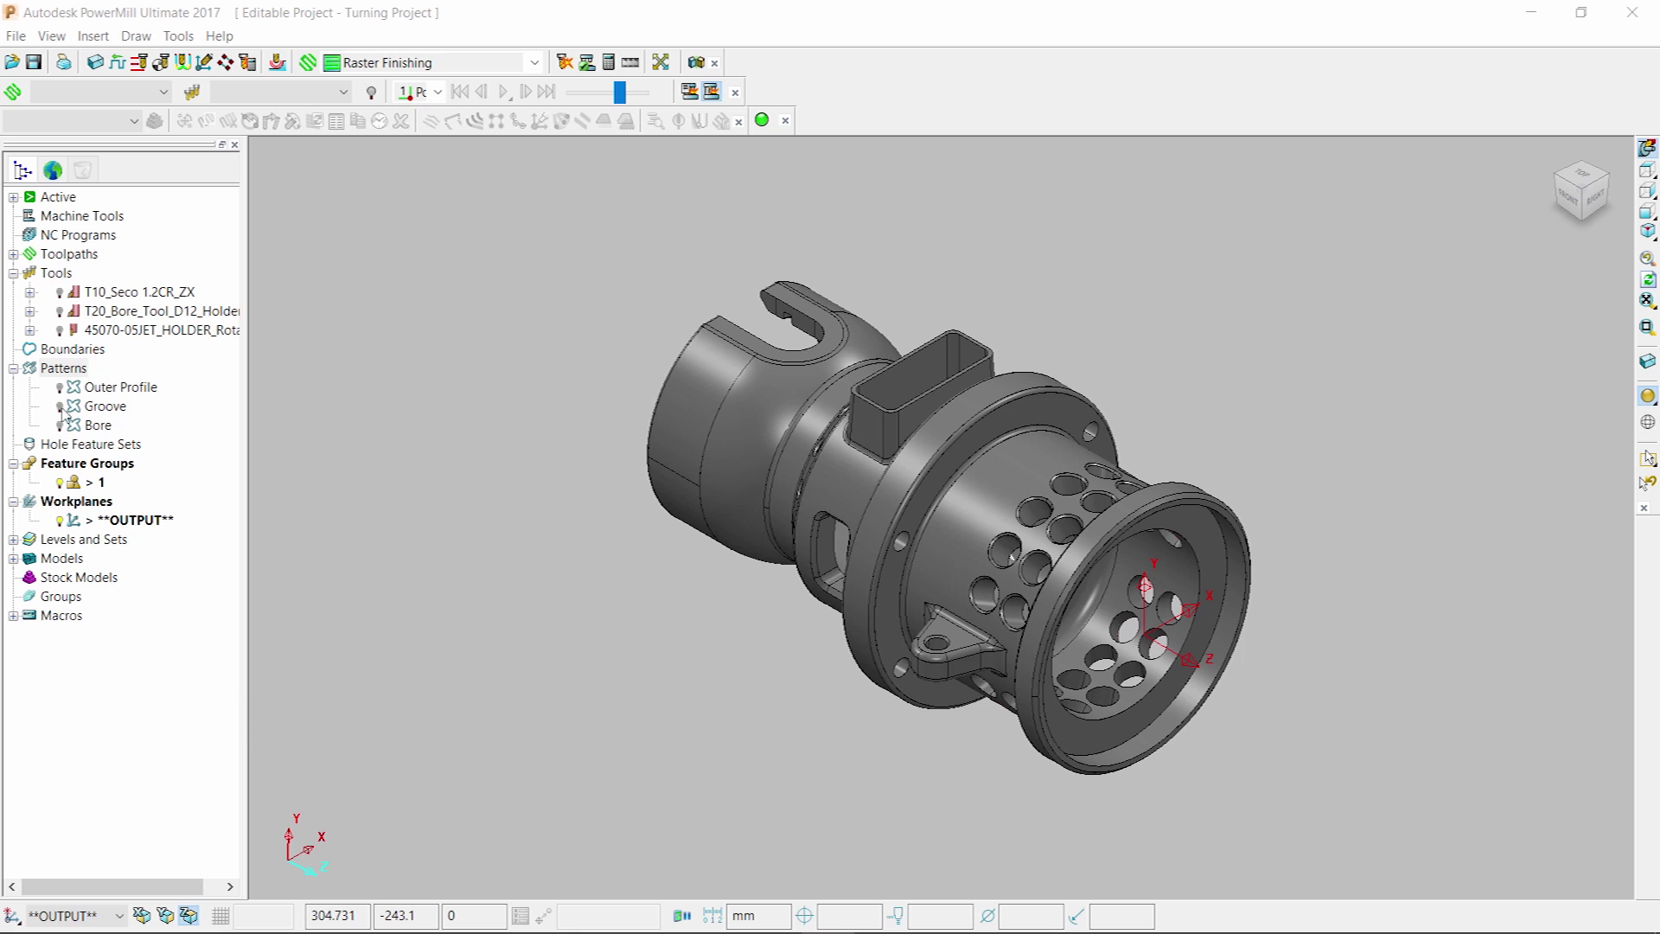
Step: Create a spun profile curve of the part in a new pattern using the Curve Editor
right_click(77, 369)
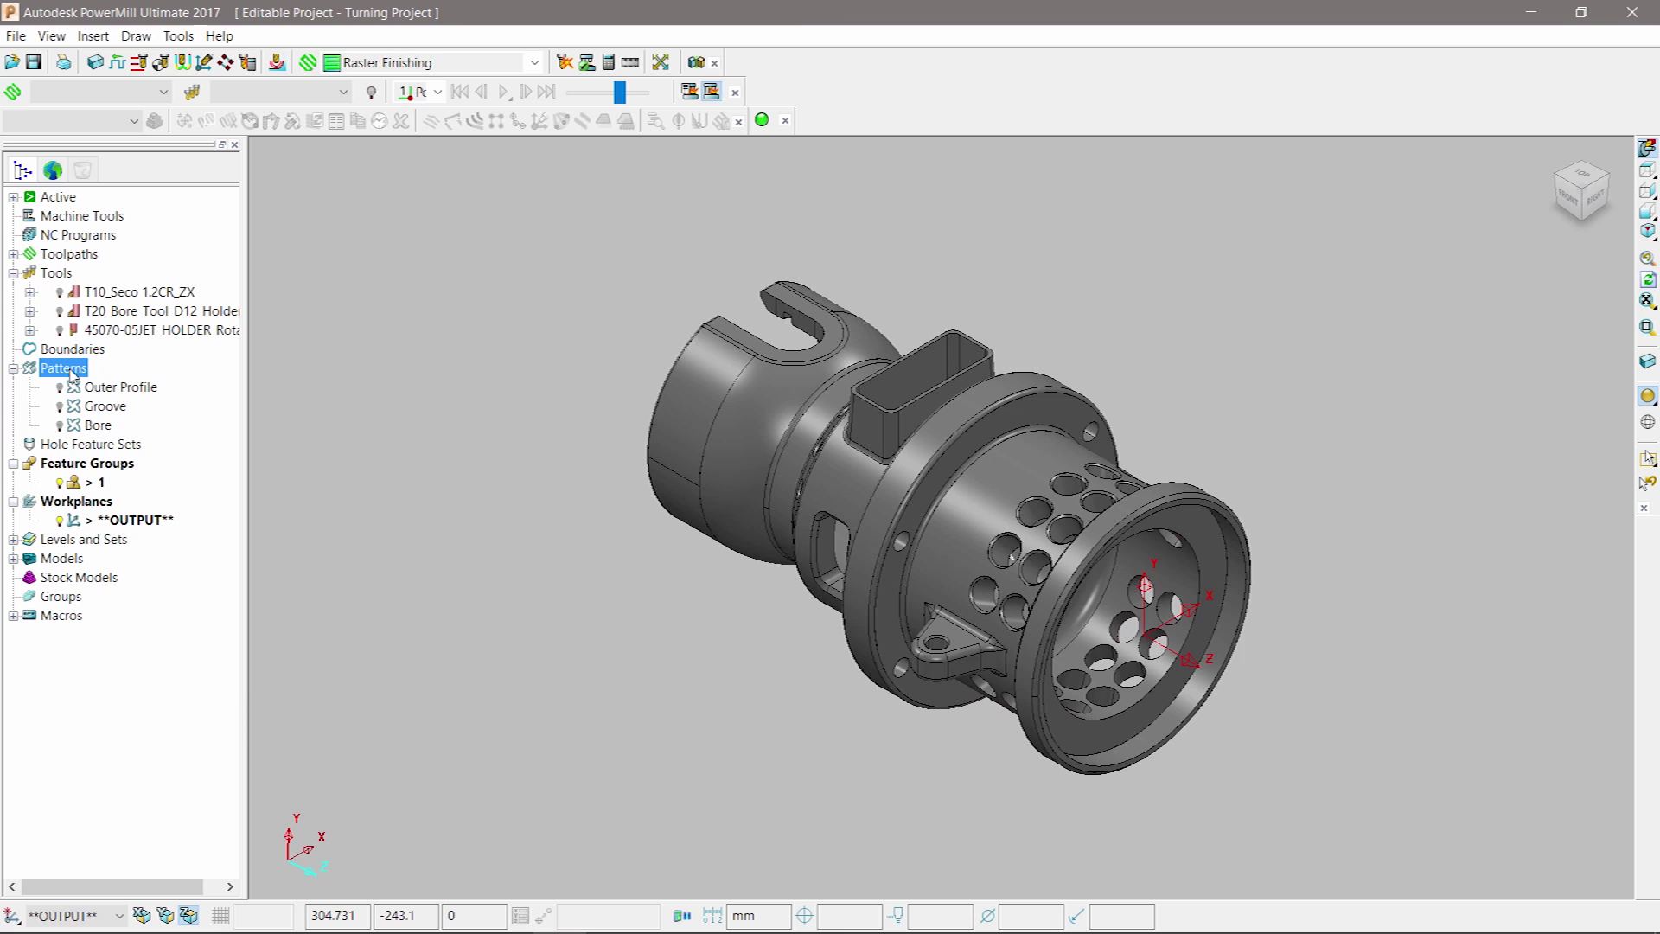
click(161, 419)
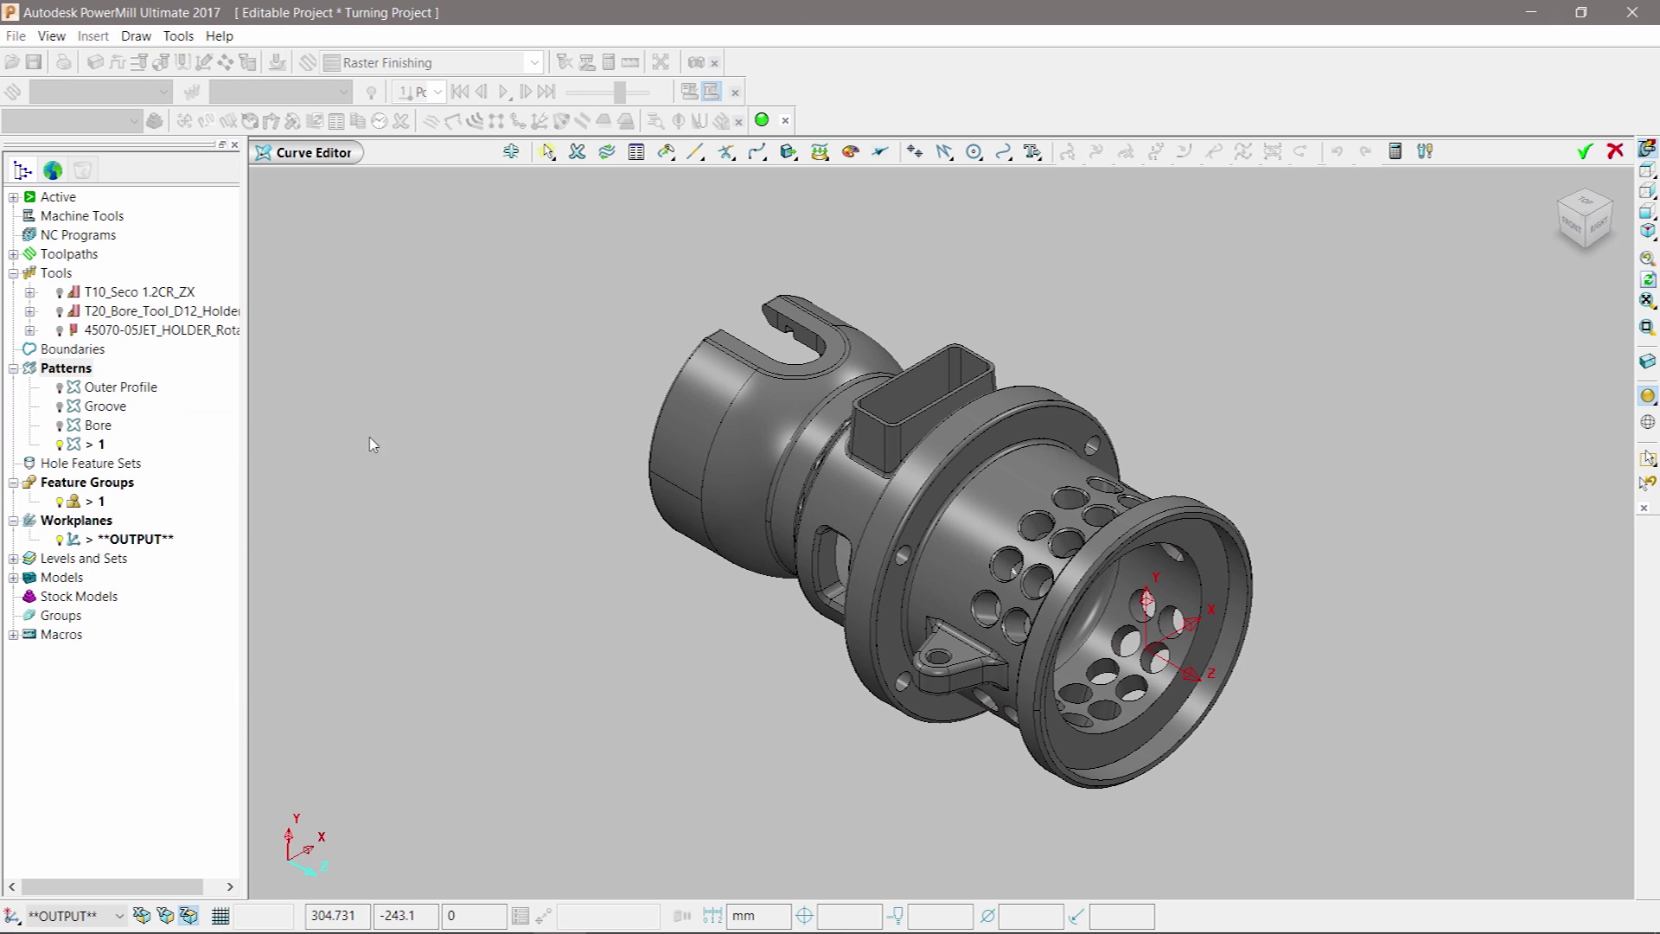
mouse_move(1002, 153)
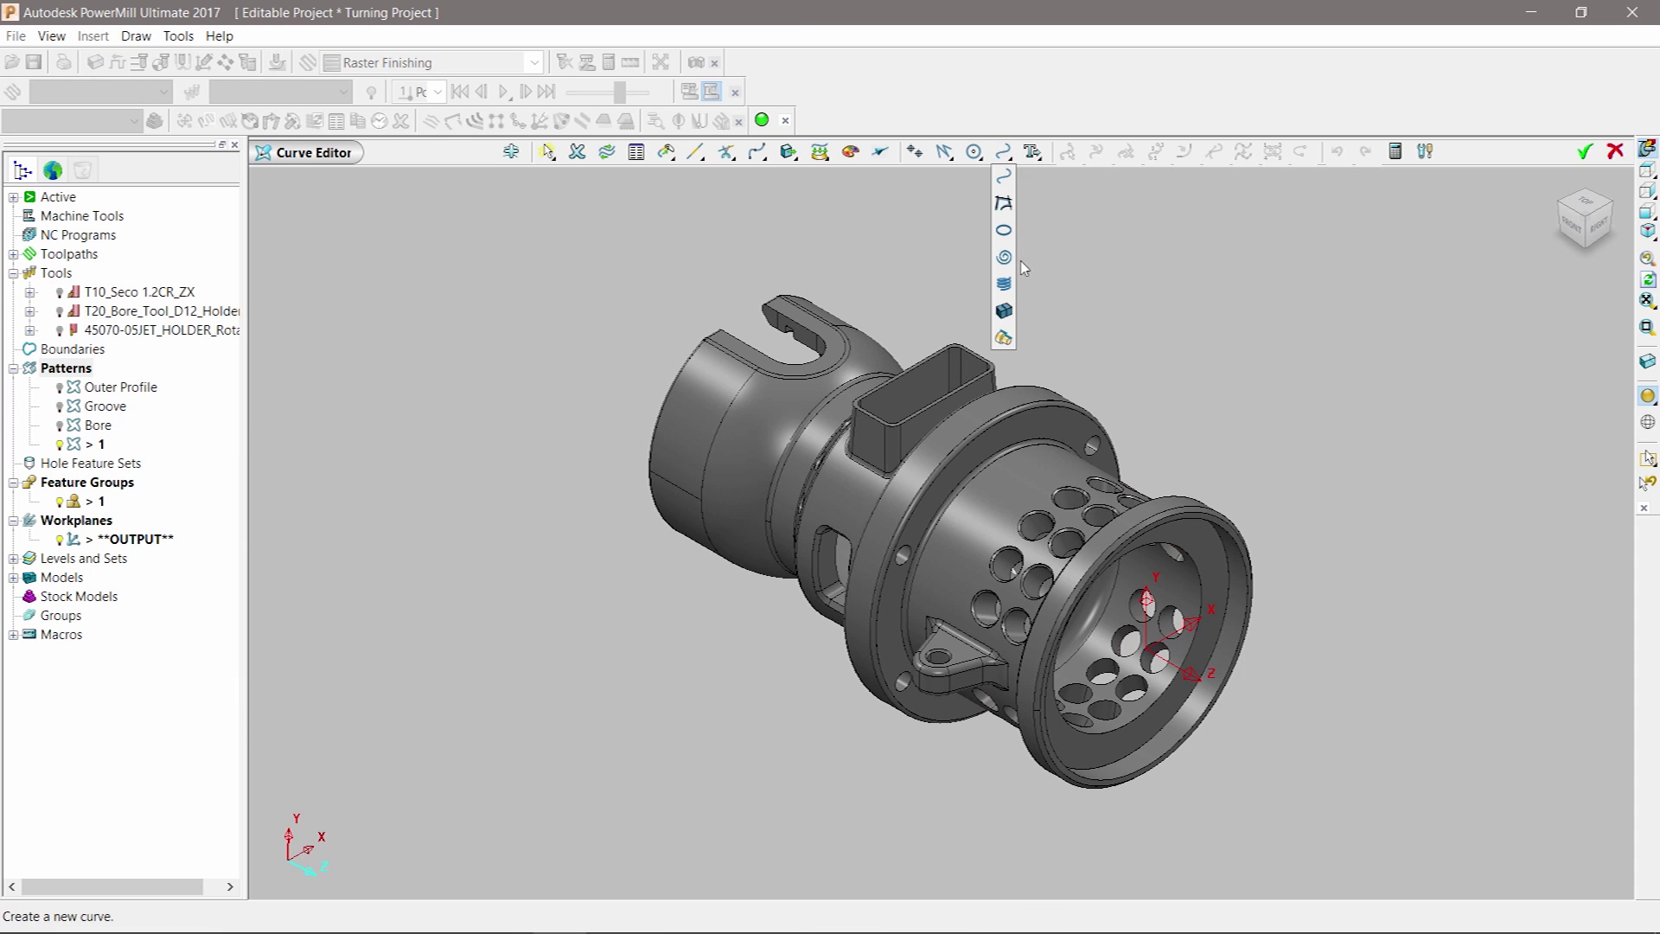
click(1003, 338)
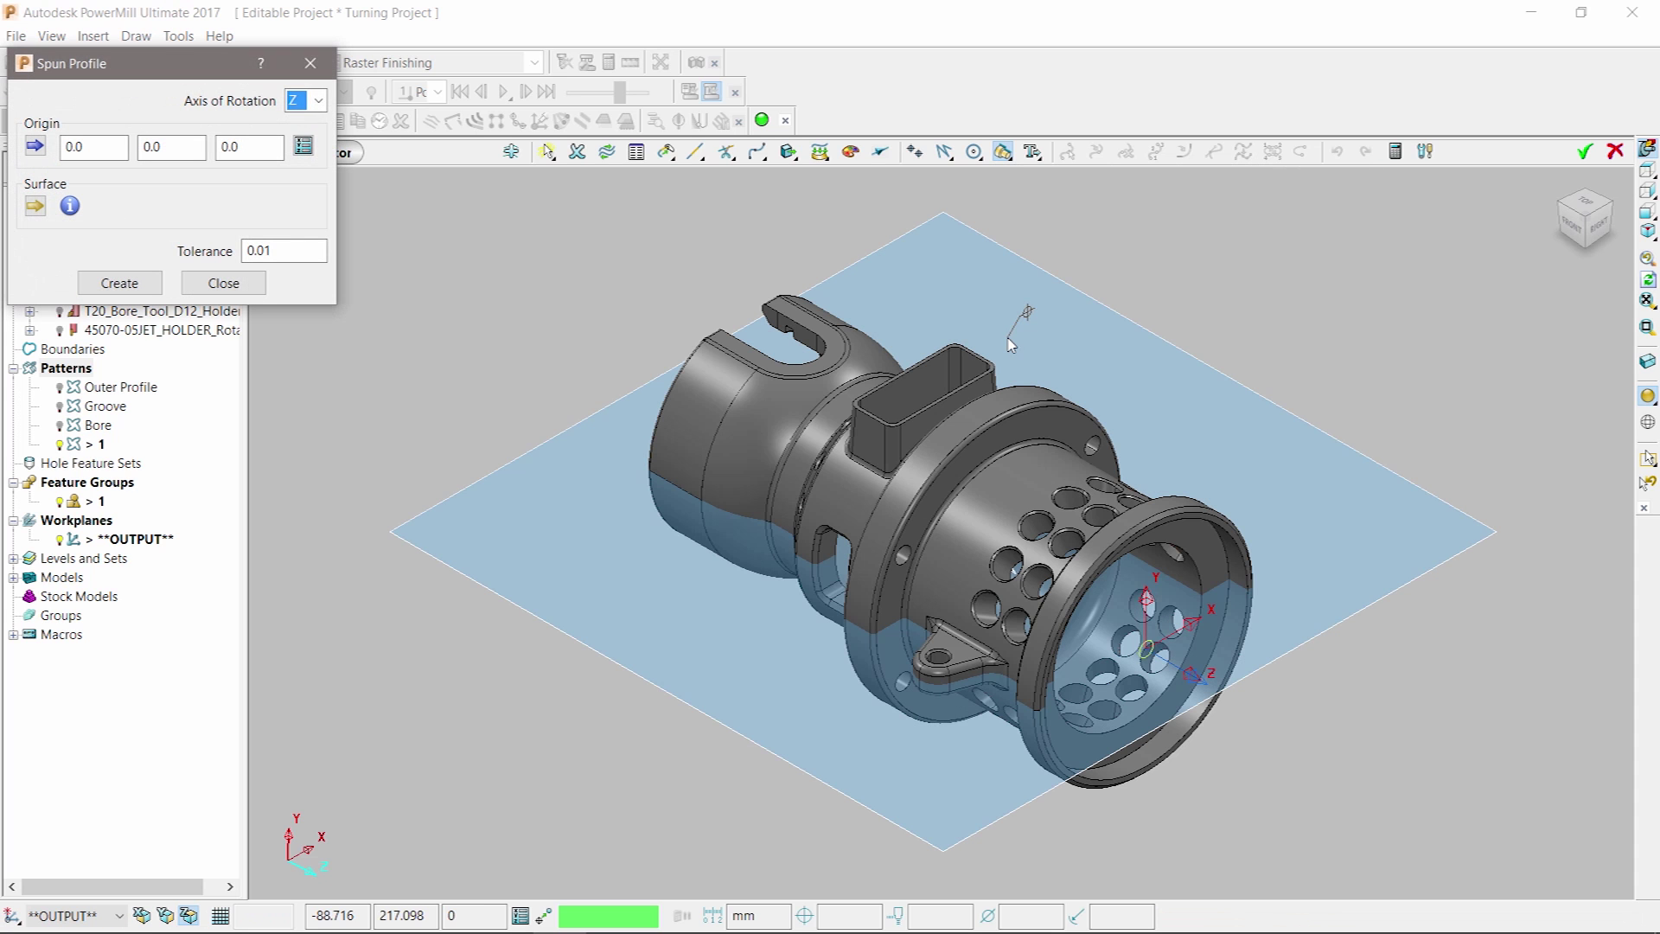
click(149, 284)
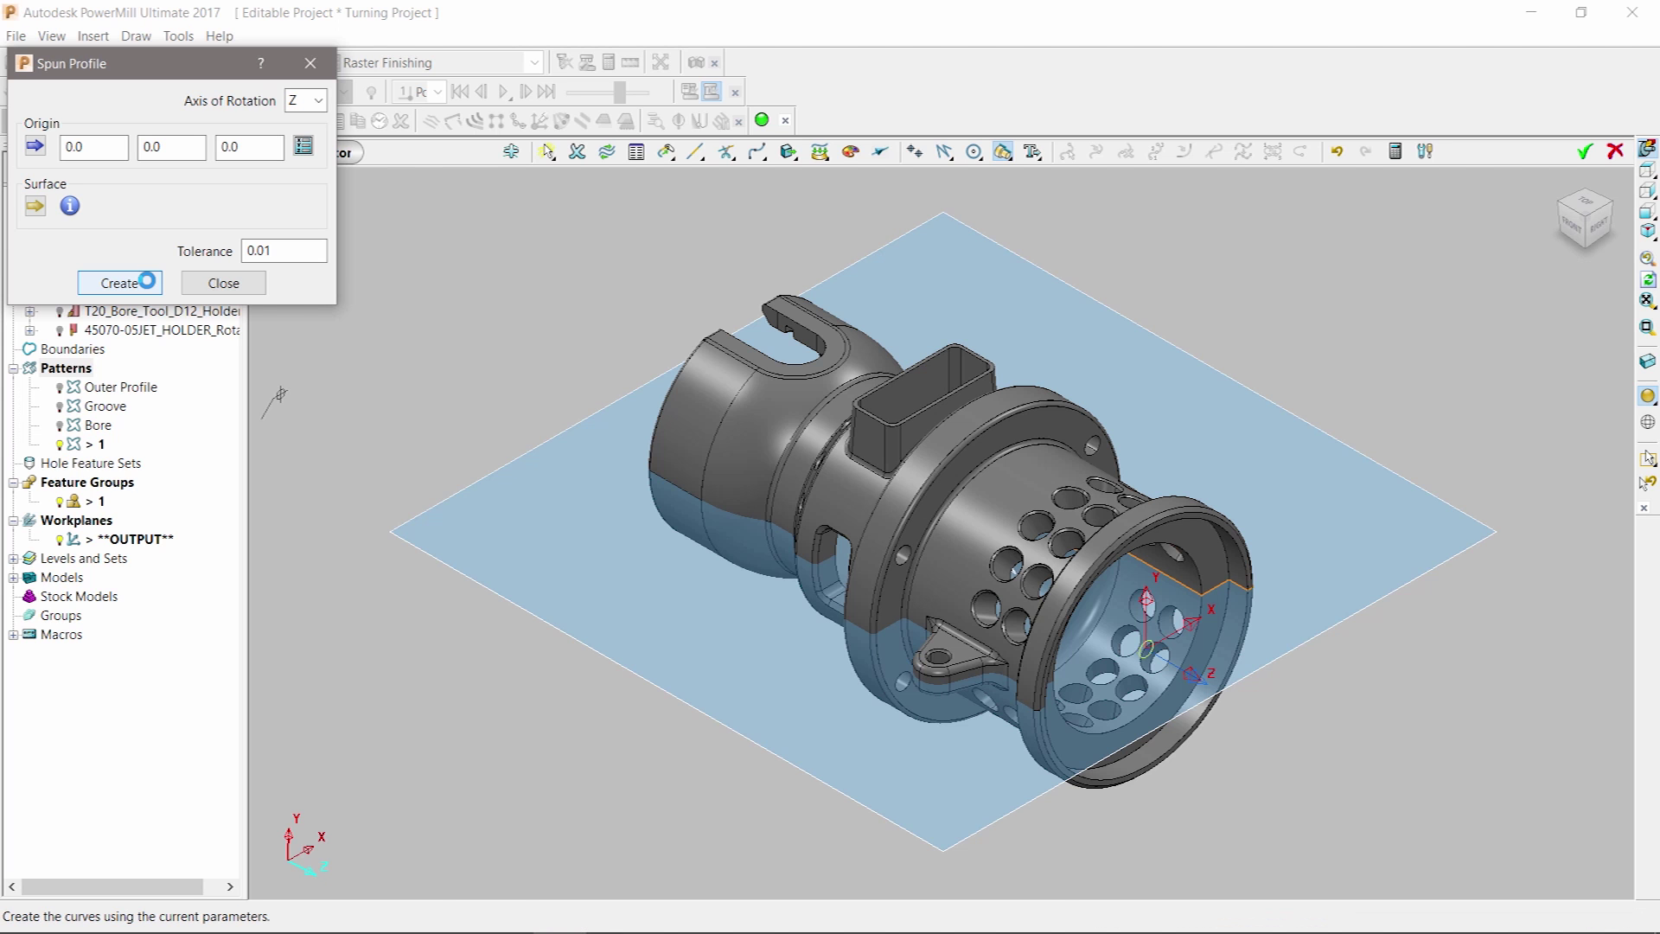
Step: Inspect the new profile from the Top view with the shaded model hidden
middle_drag(1162, 410, 1584, 480)
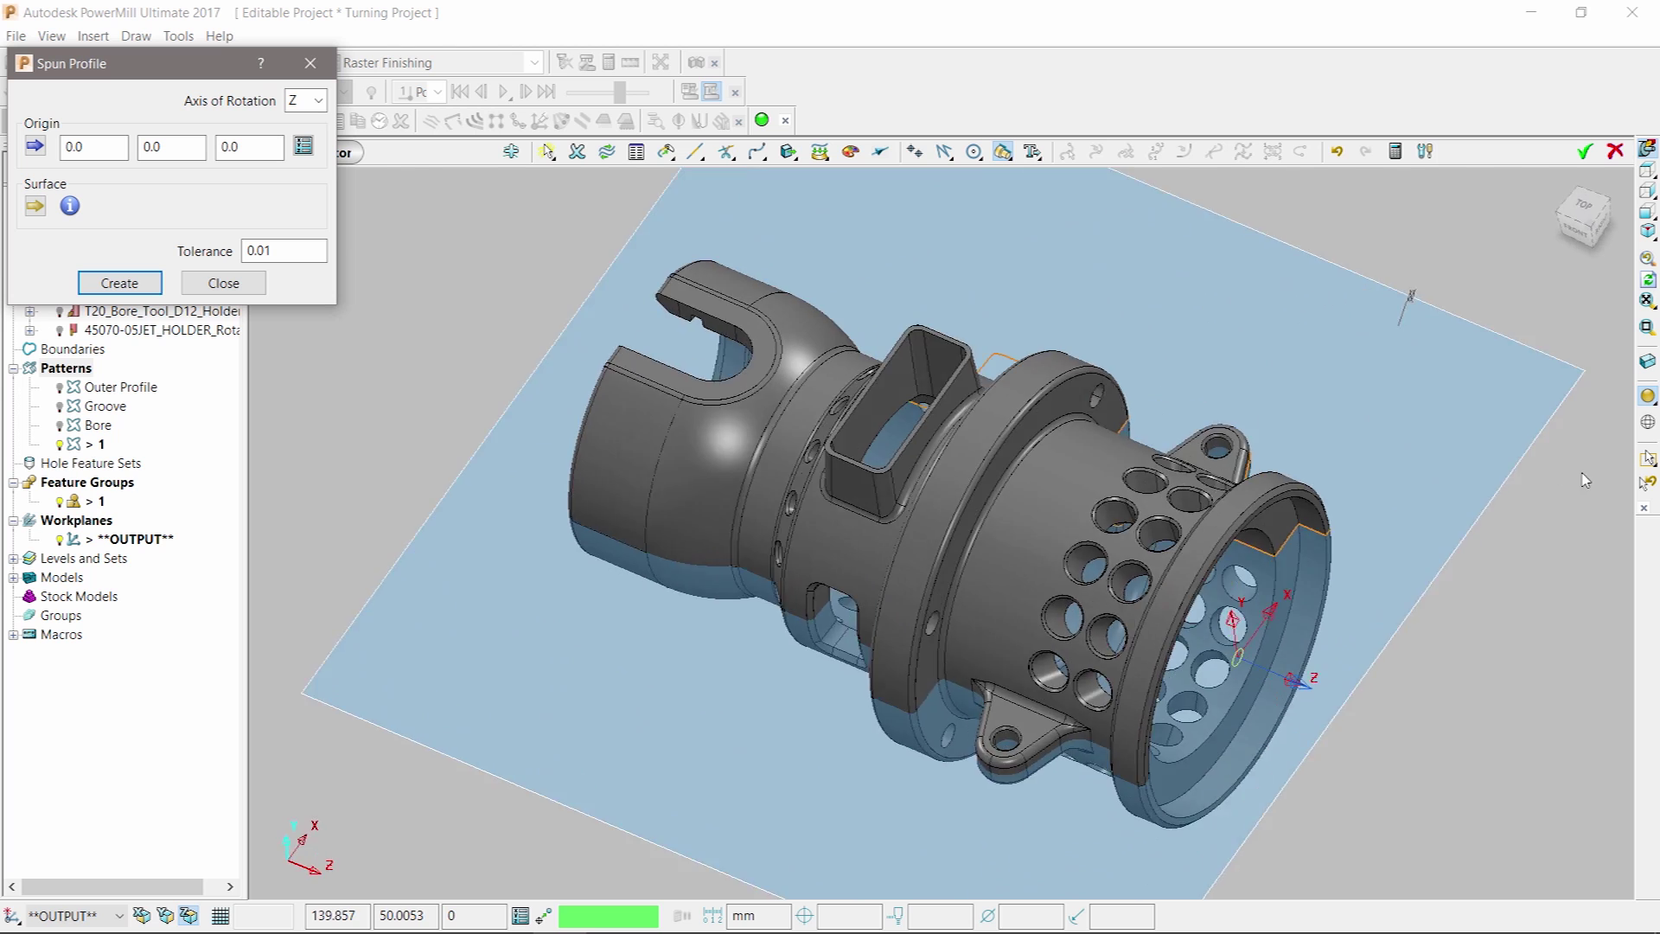
click(1646, 171)
click(1648, 398)
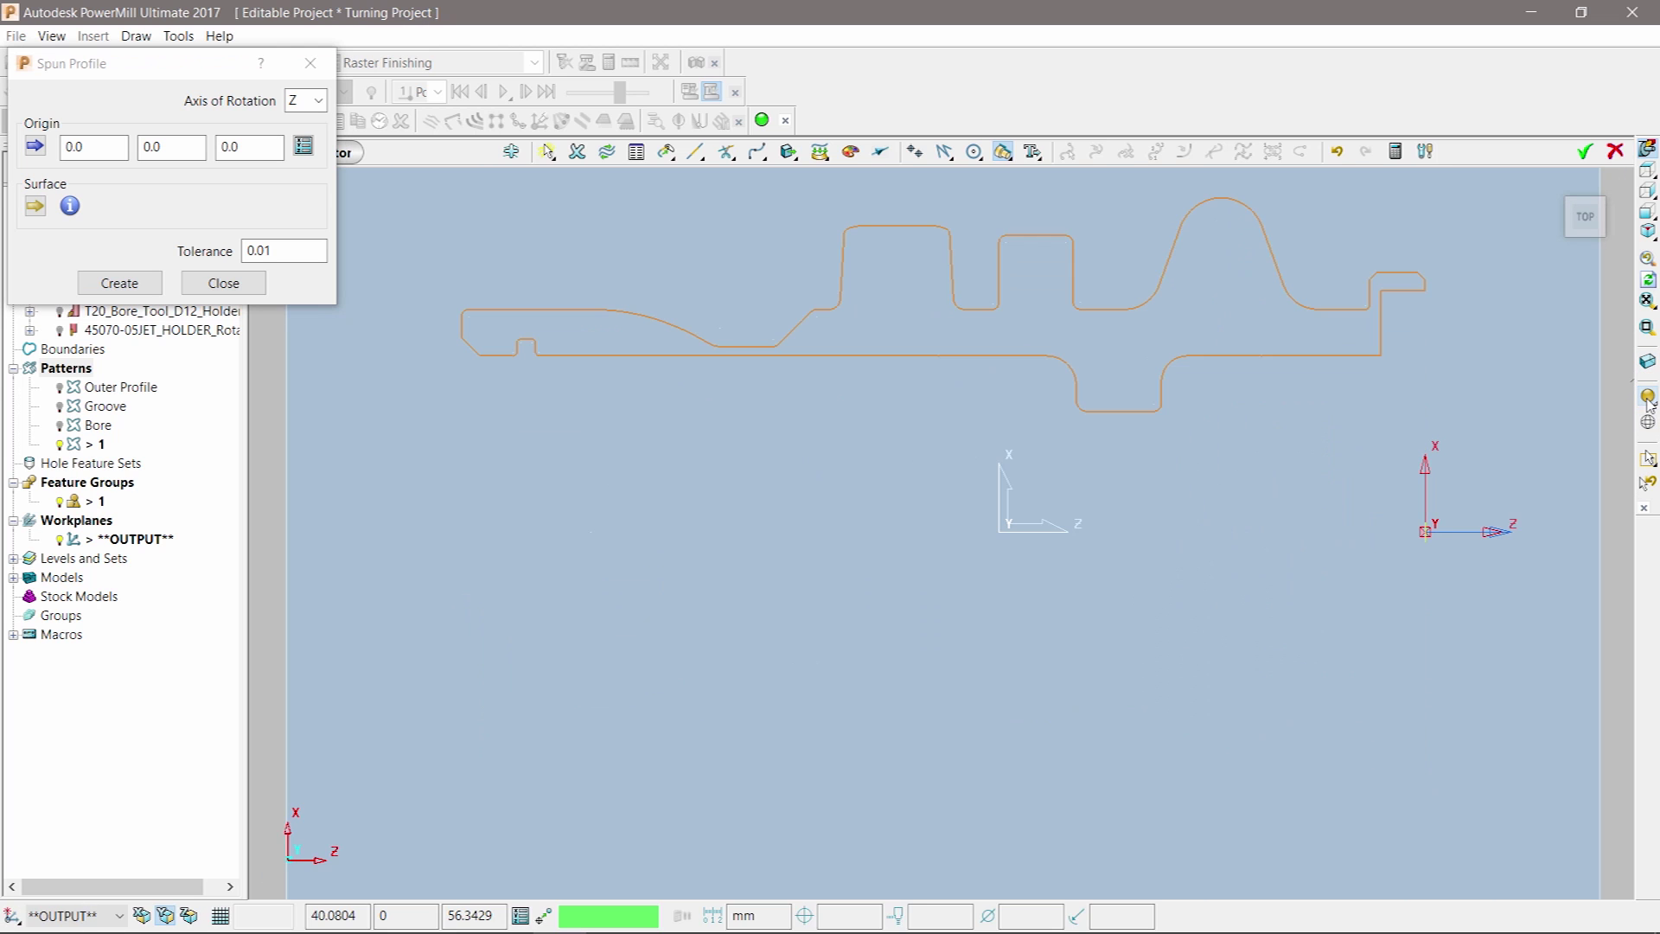
middle_drag(1521, 433, 1431, 456)
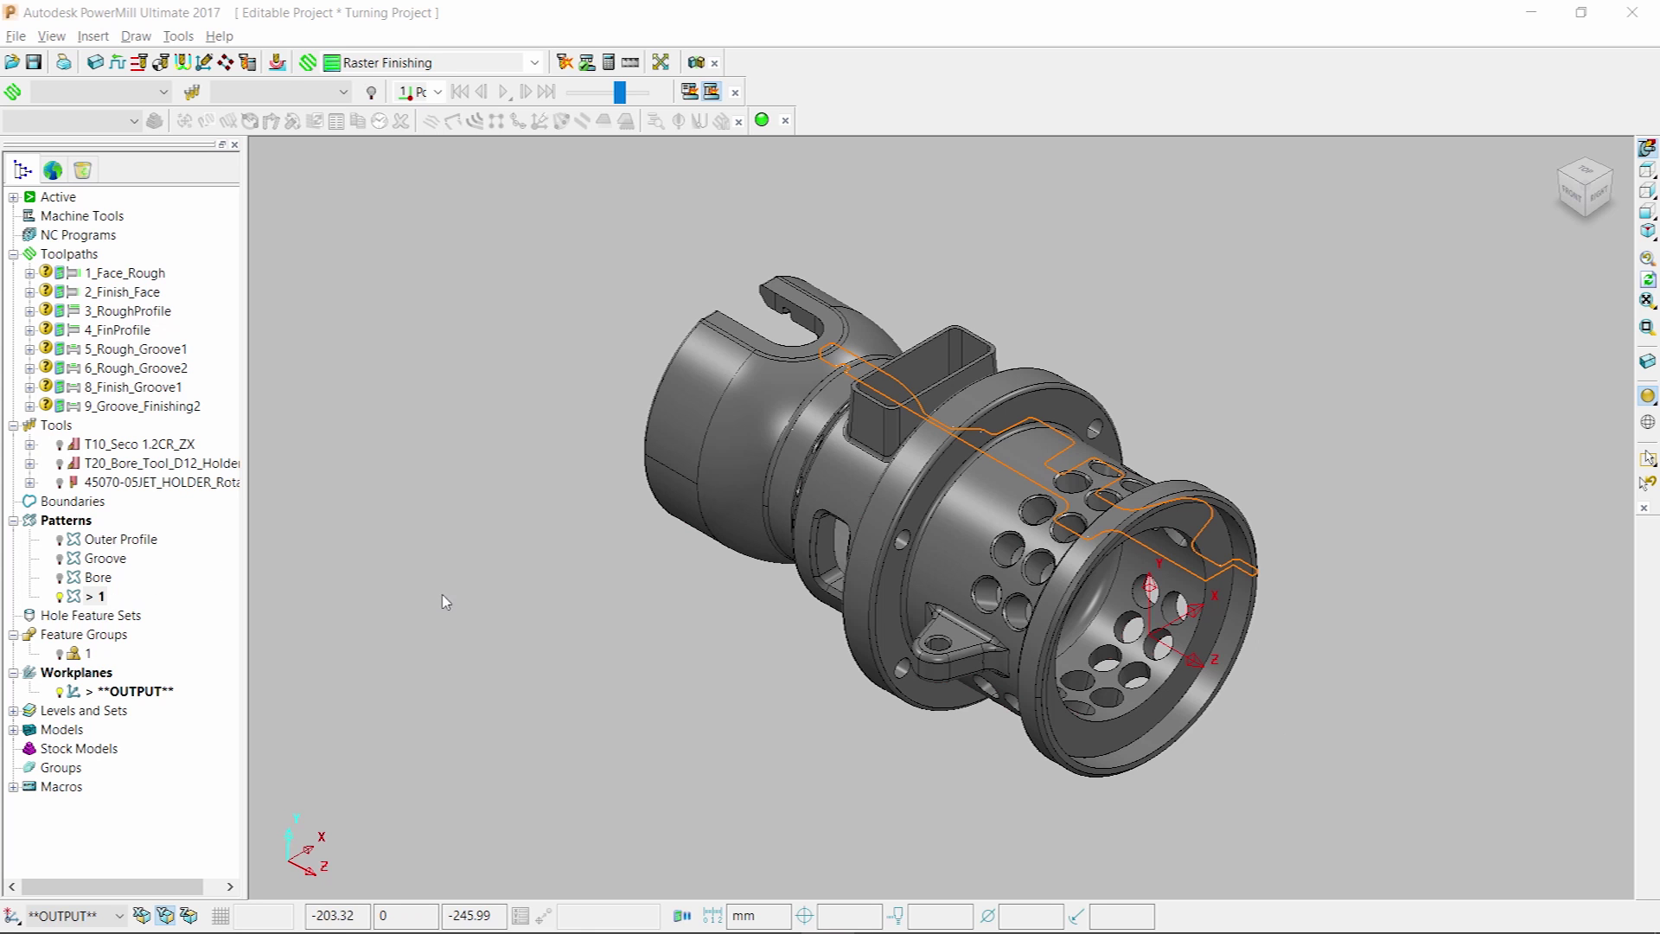
Step: Switch to the Top view and hide the shaded model
click(516, 601)
key(ctrl+5)
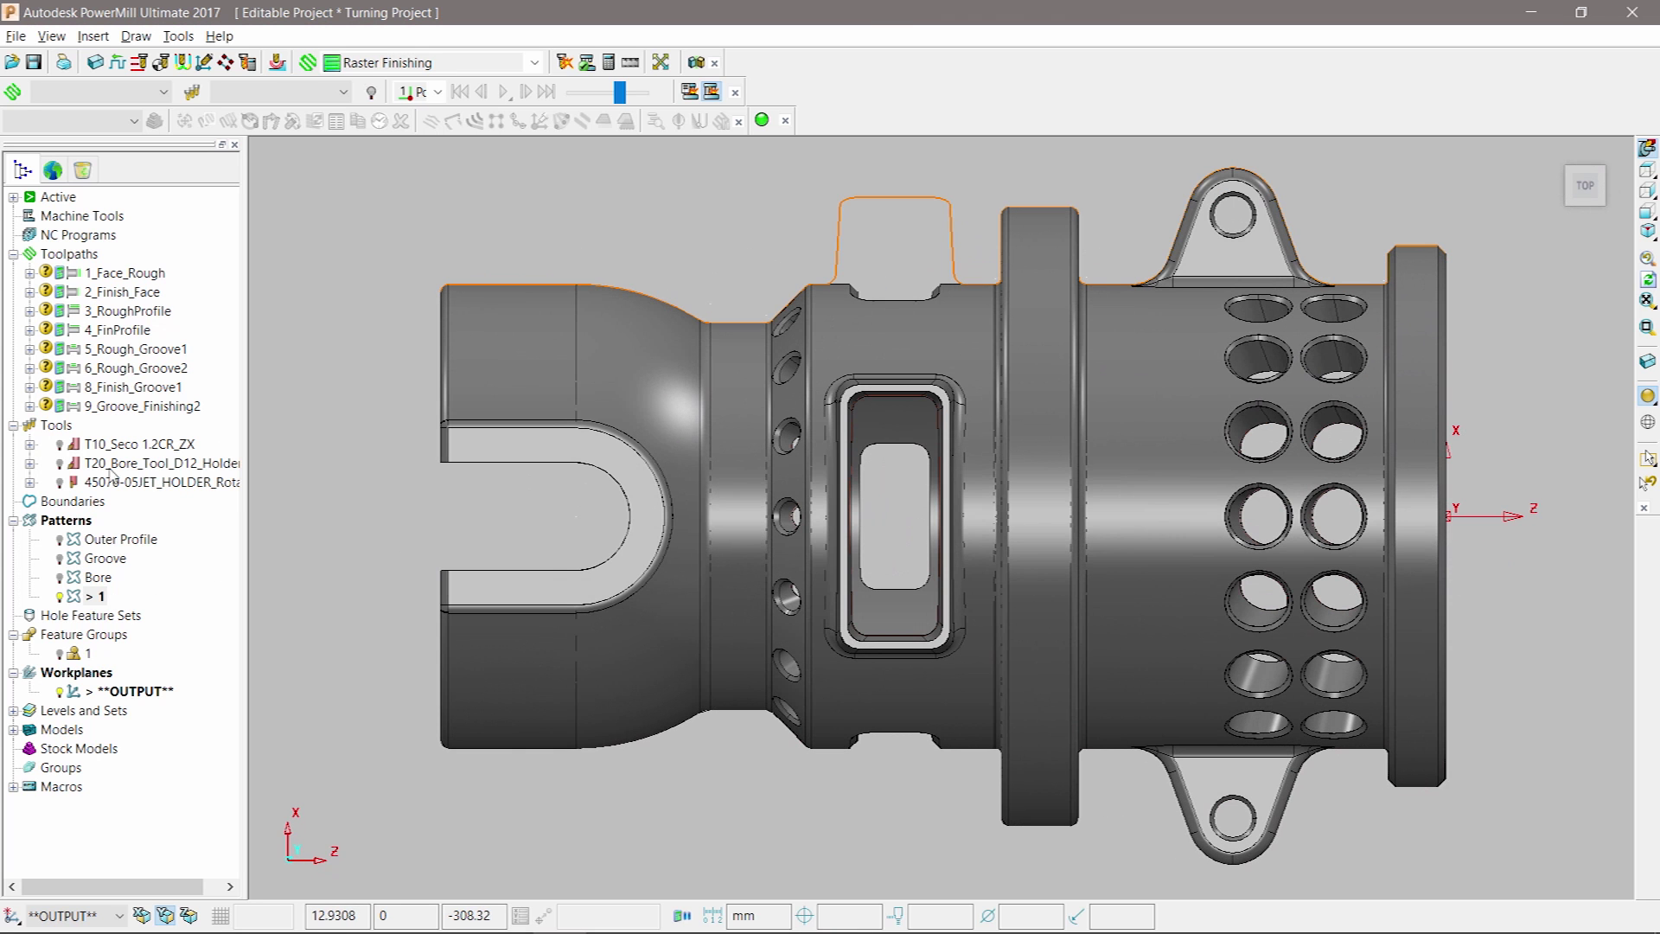
click(1647, 395)
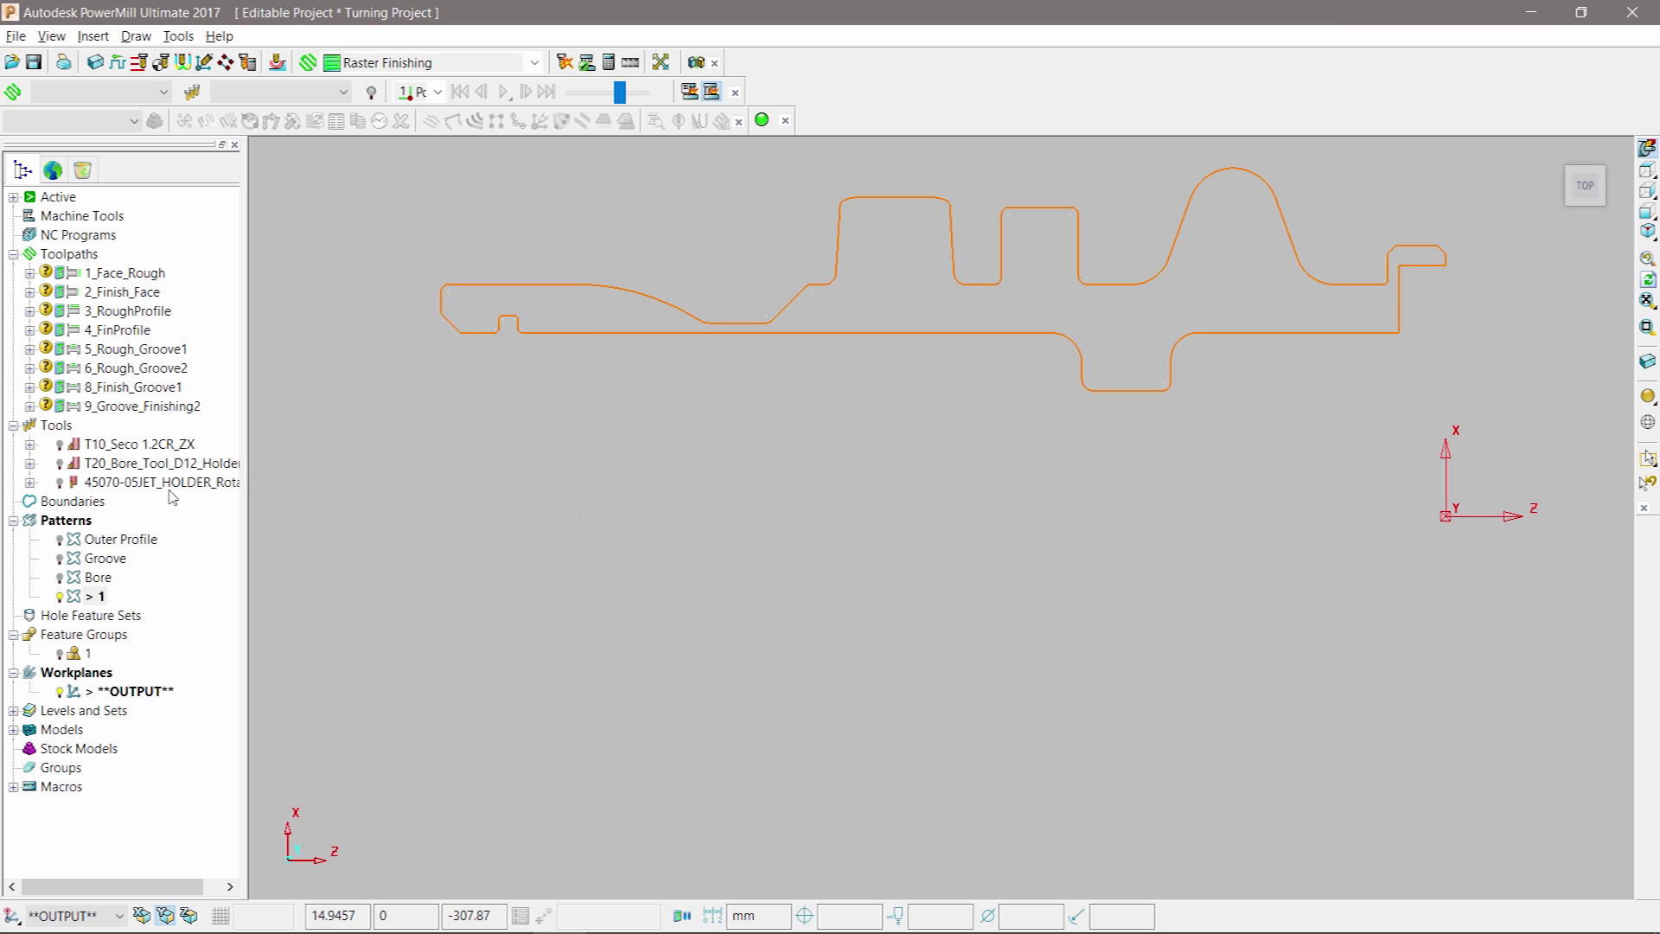
Step: Deactivate pattern 1, show the Groove pattern and toggle activation between Outer Profile and Groove
double_click(74, 603)
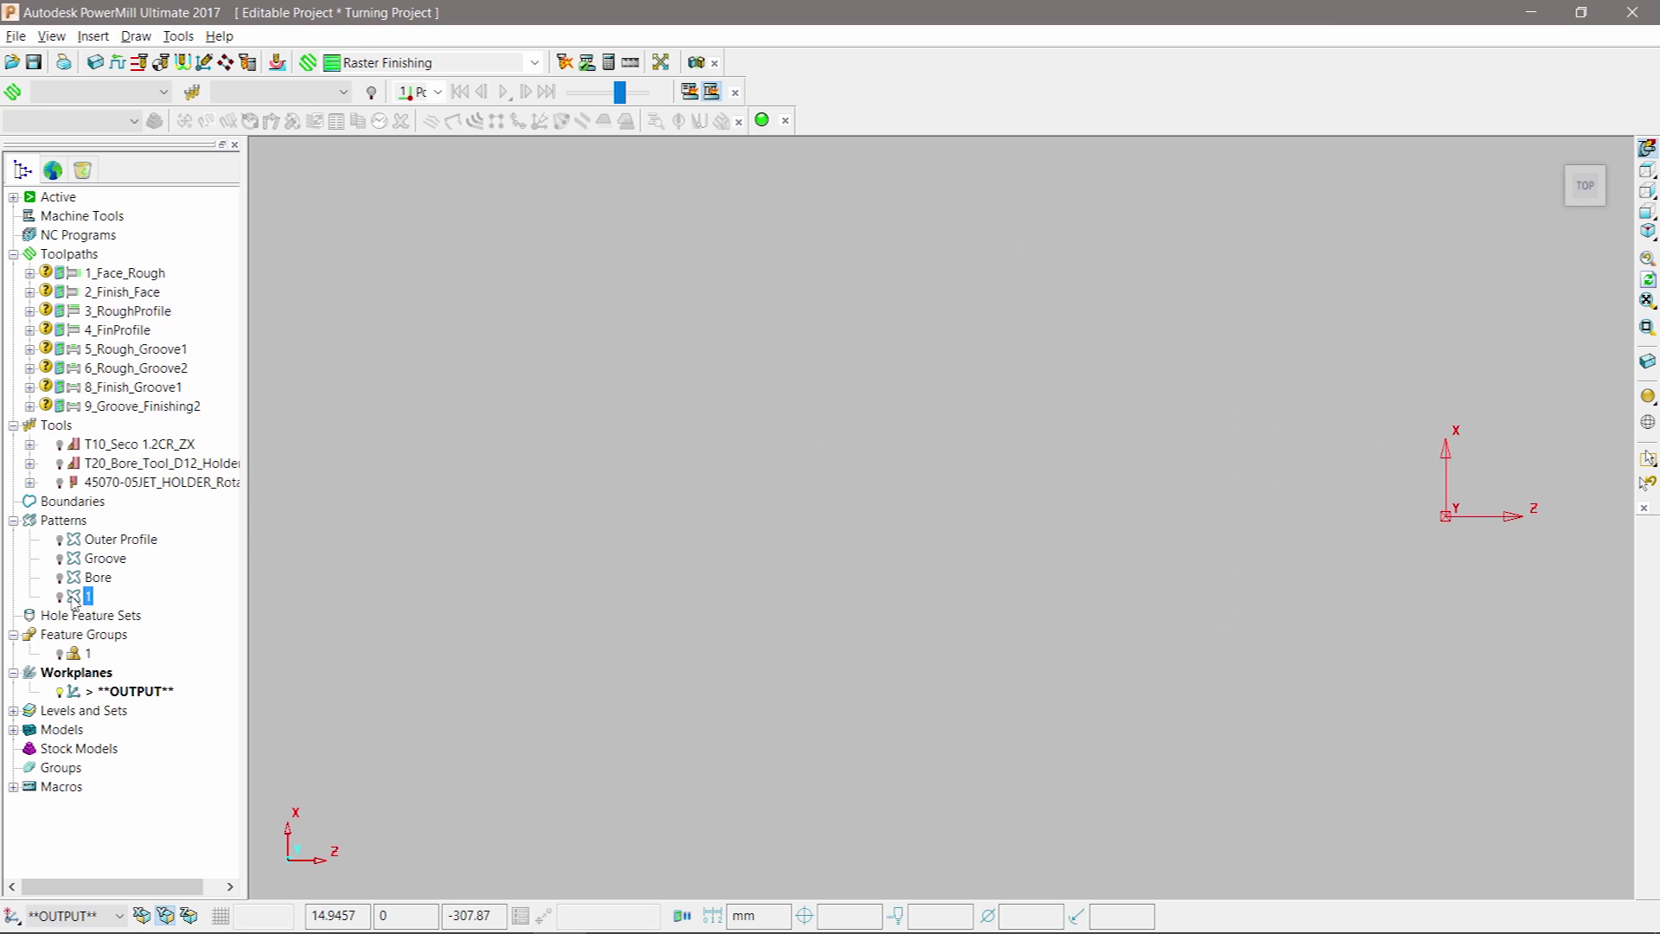
double_click(75, 543)
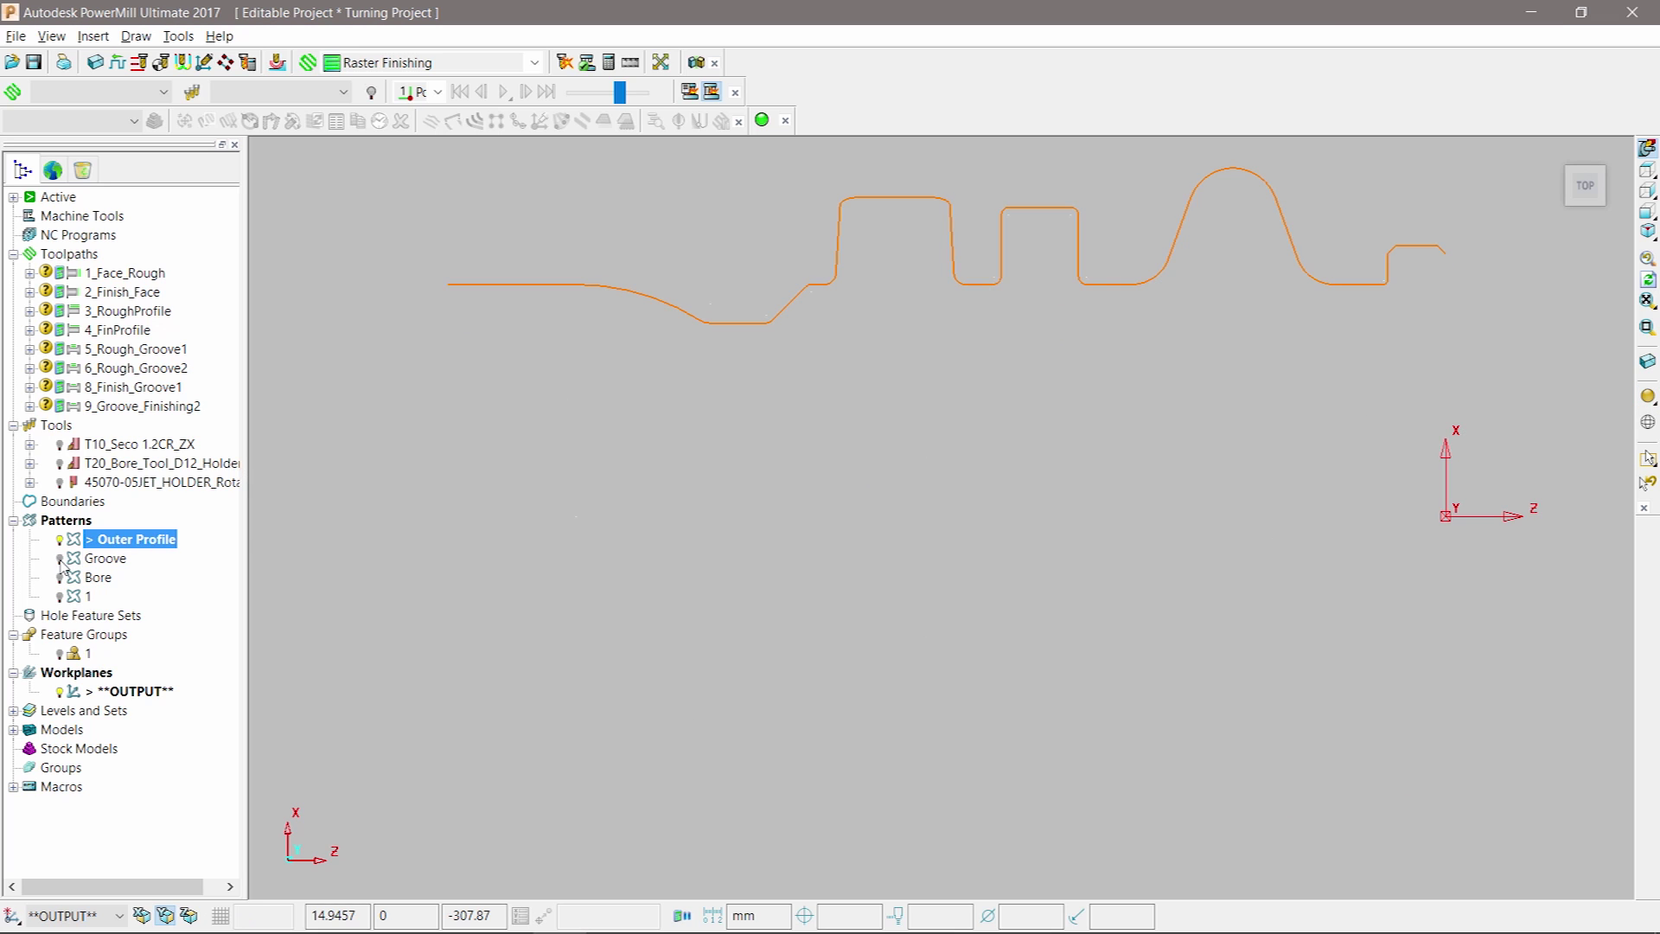
click(60, 560)
double_click(72, 561)
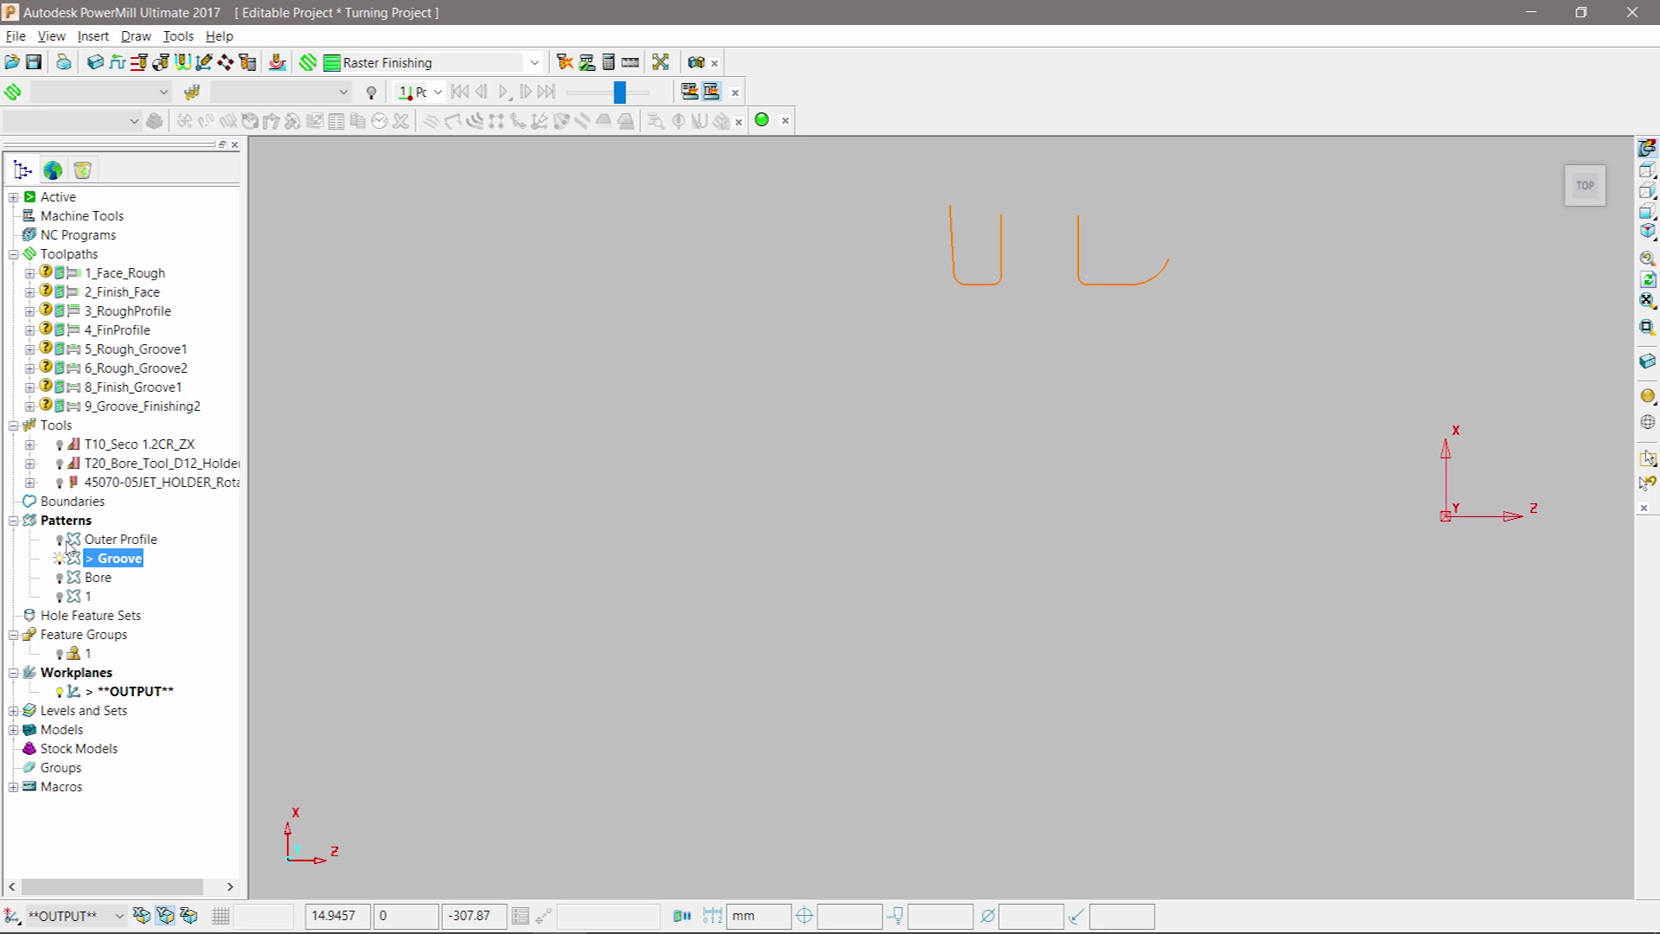
double_click(72, 543)
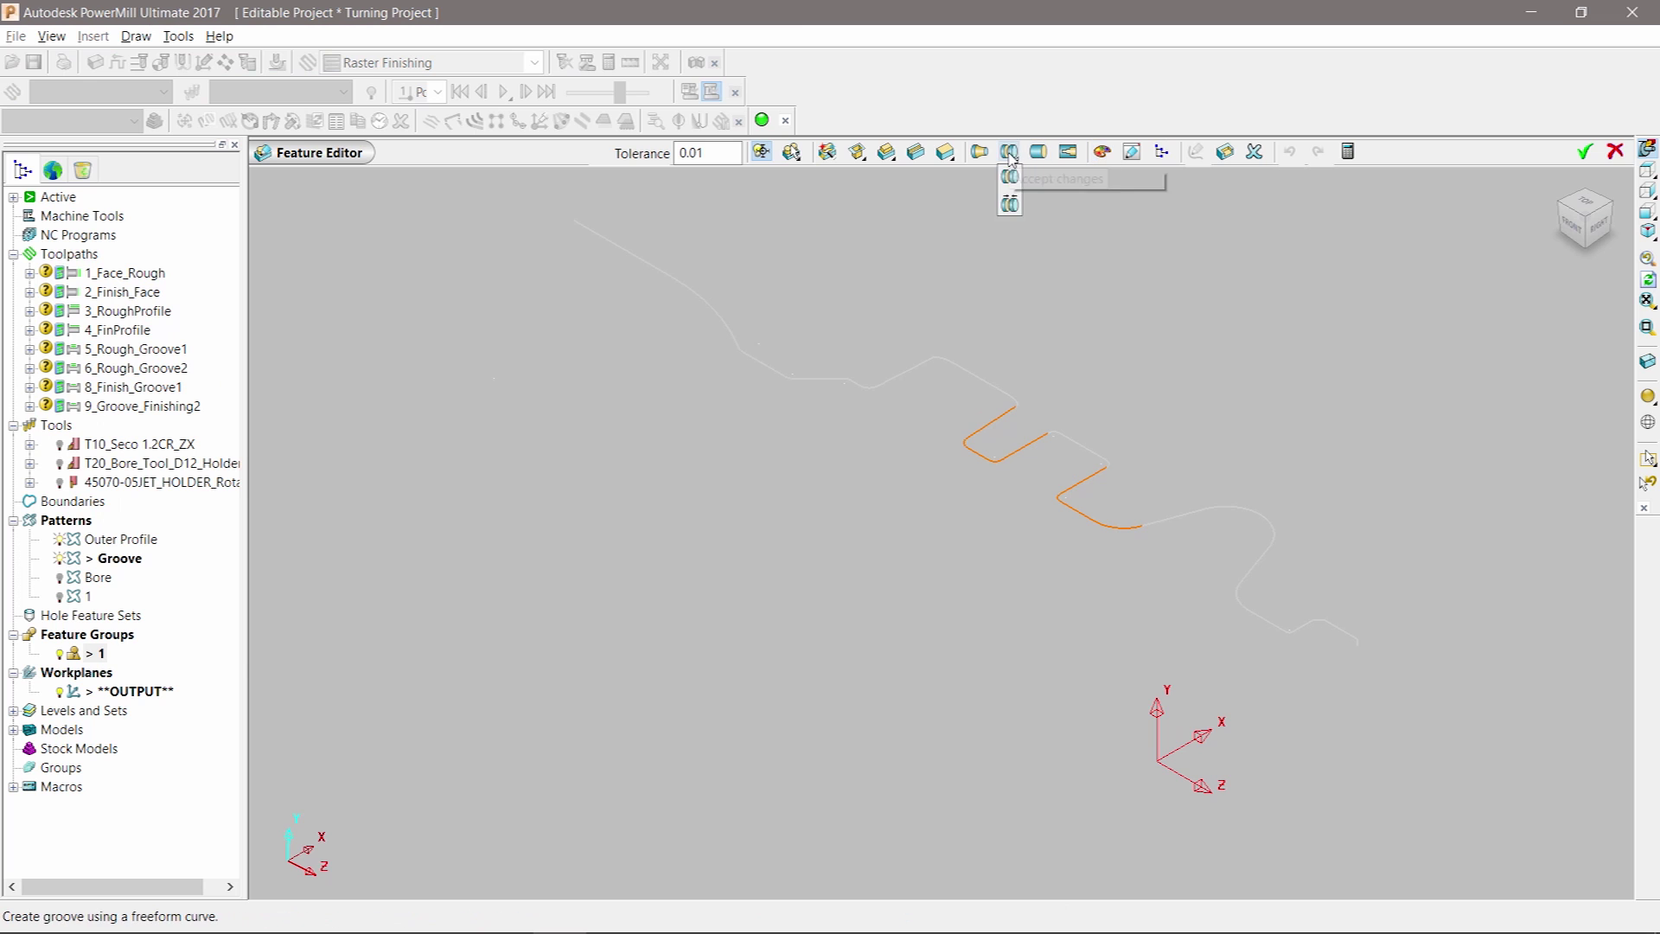
Step: Create freeform groove features from the picked groove curve
click(1010, 157)
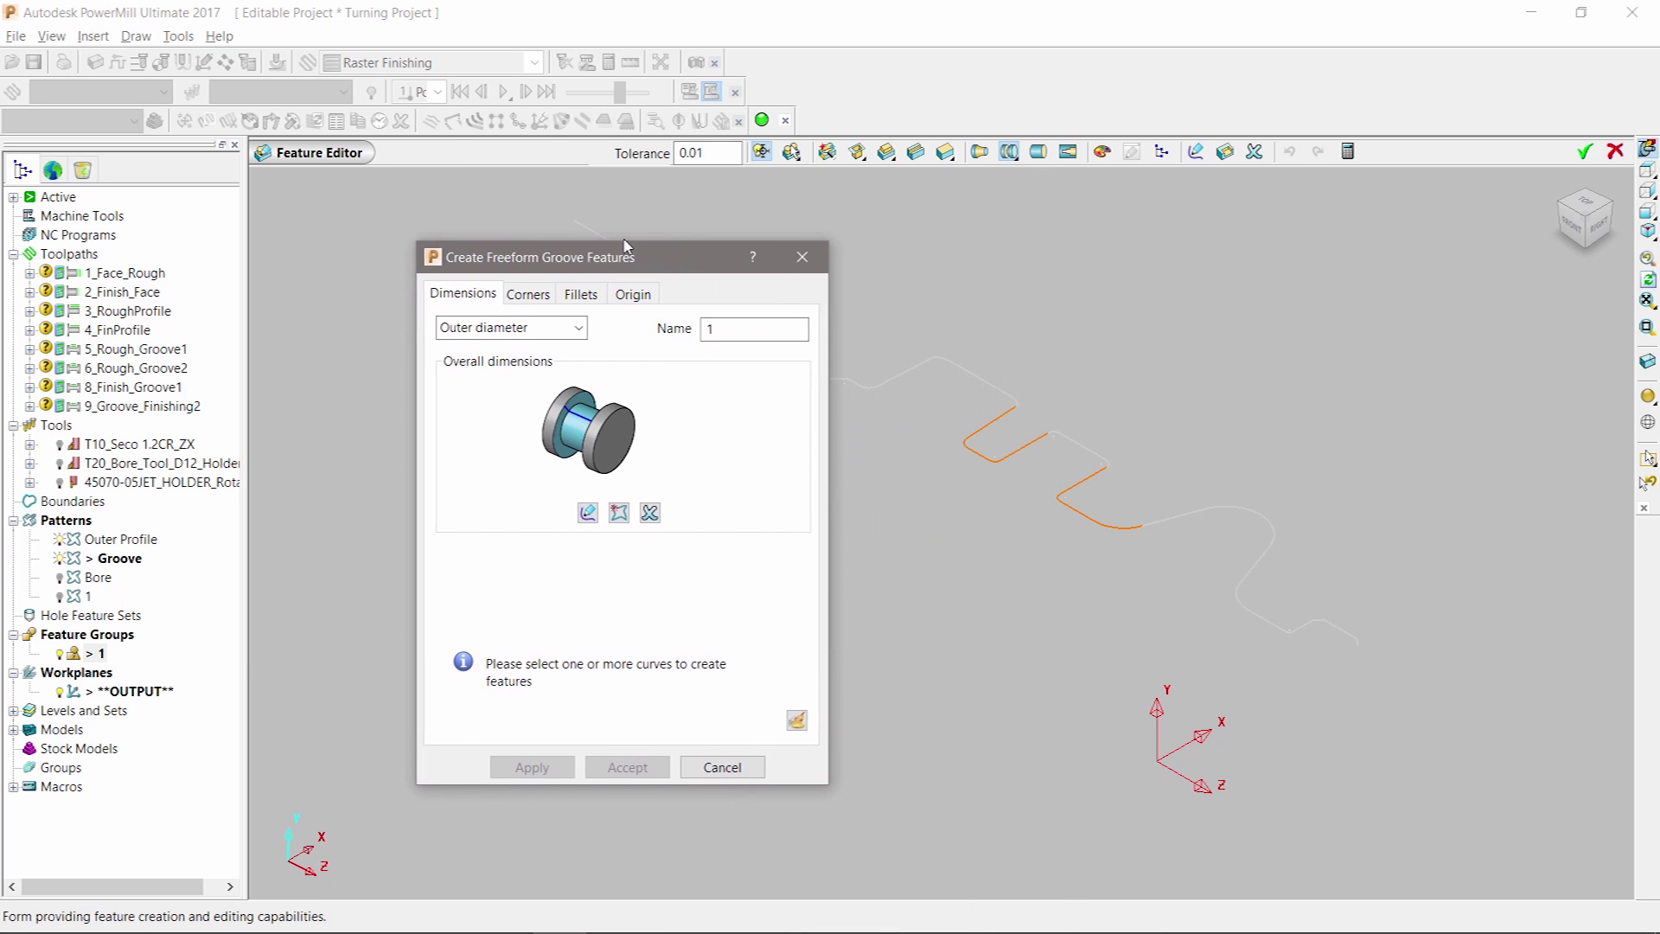
drag(627, 247, 599, 218)
click(1102, 531)
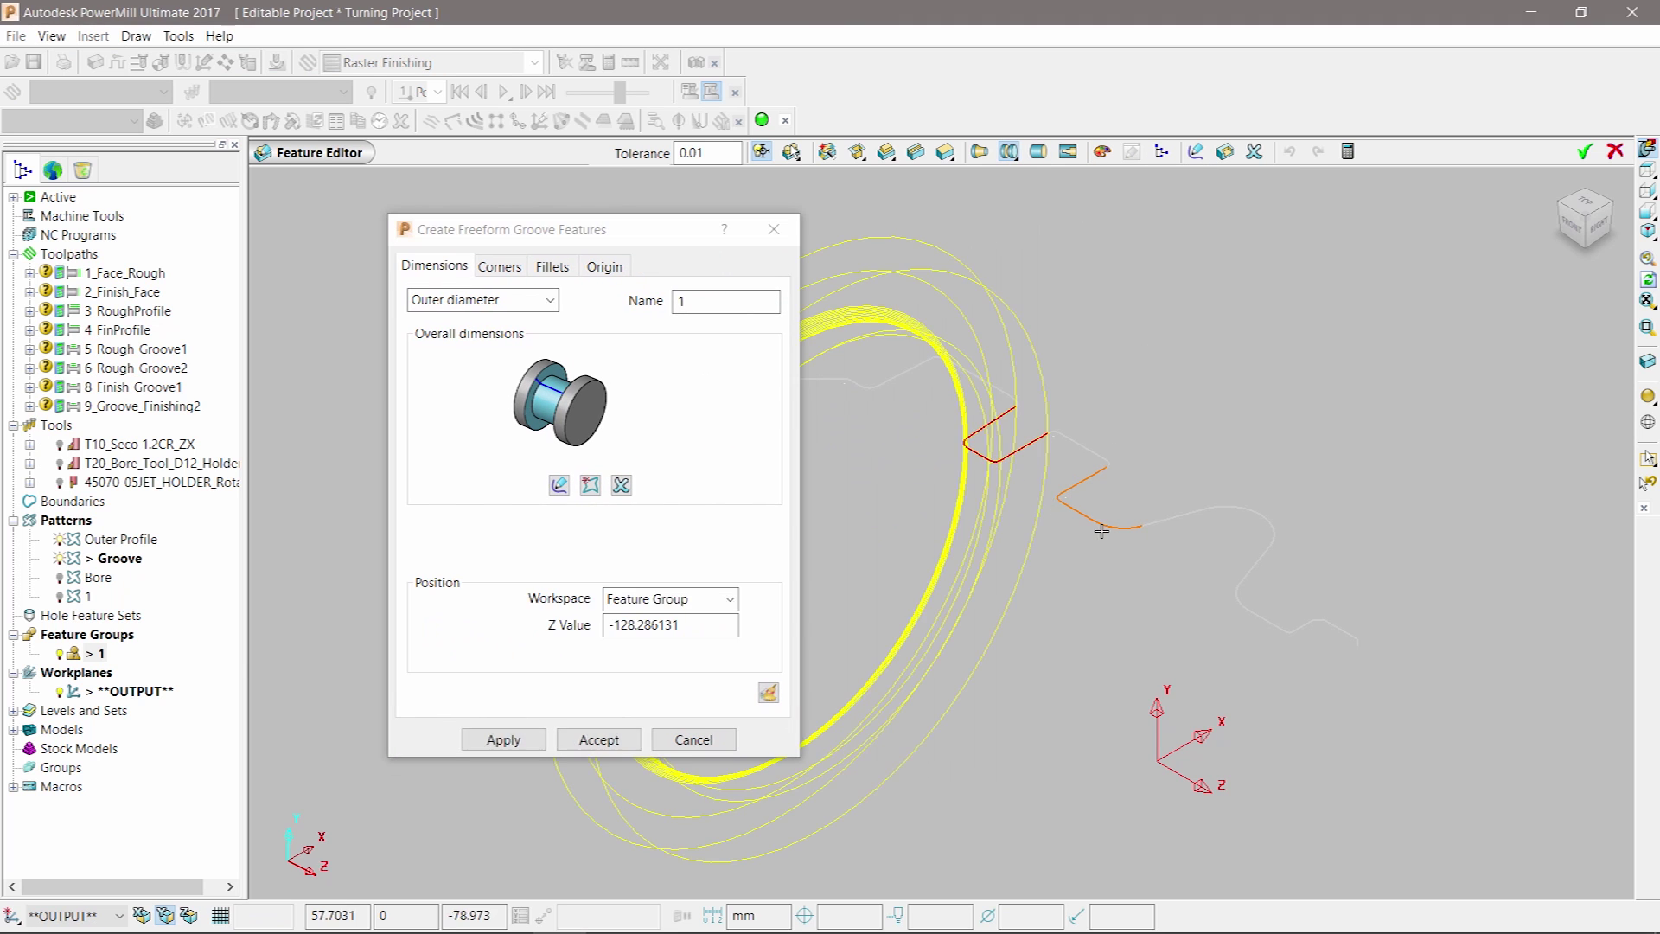
click(500, 739)
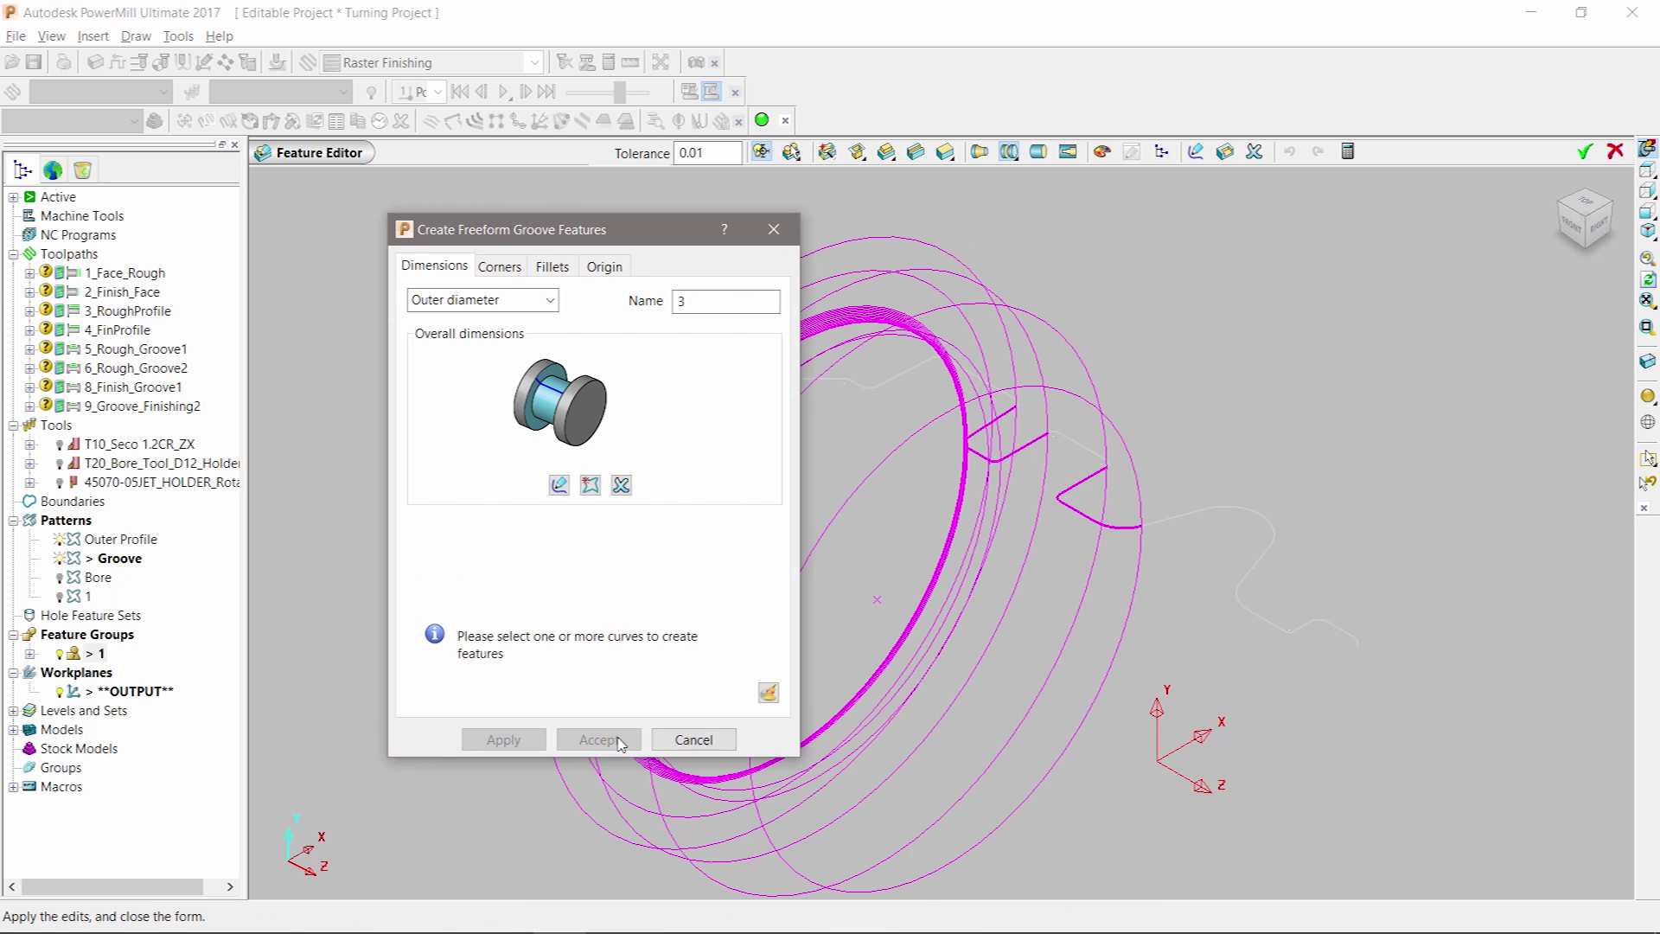
click(692, 739)
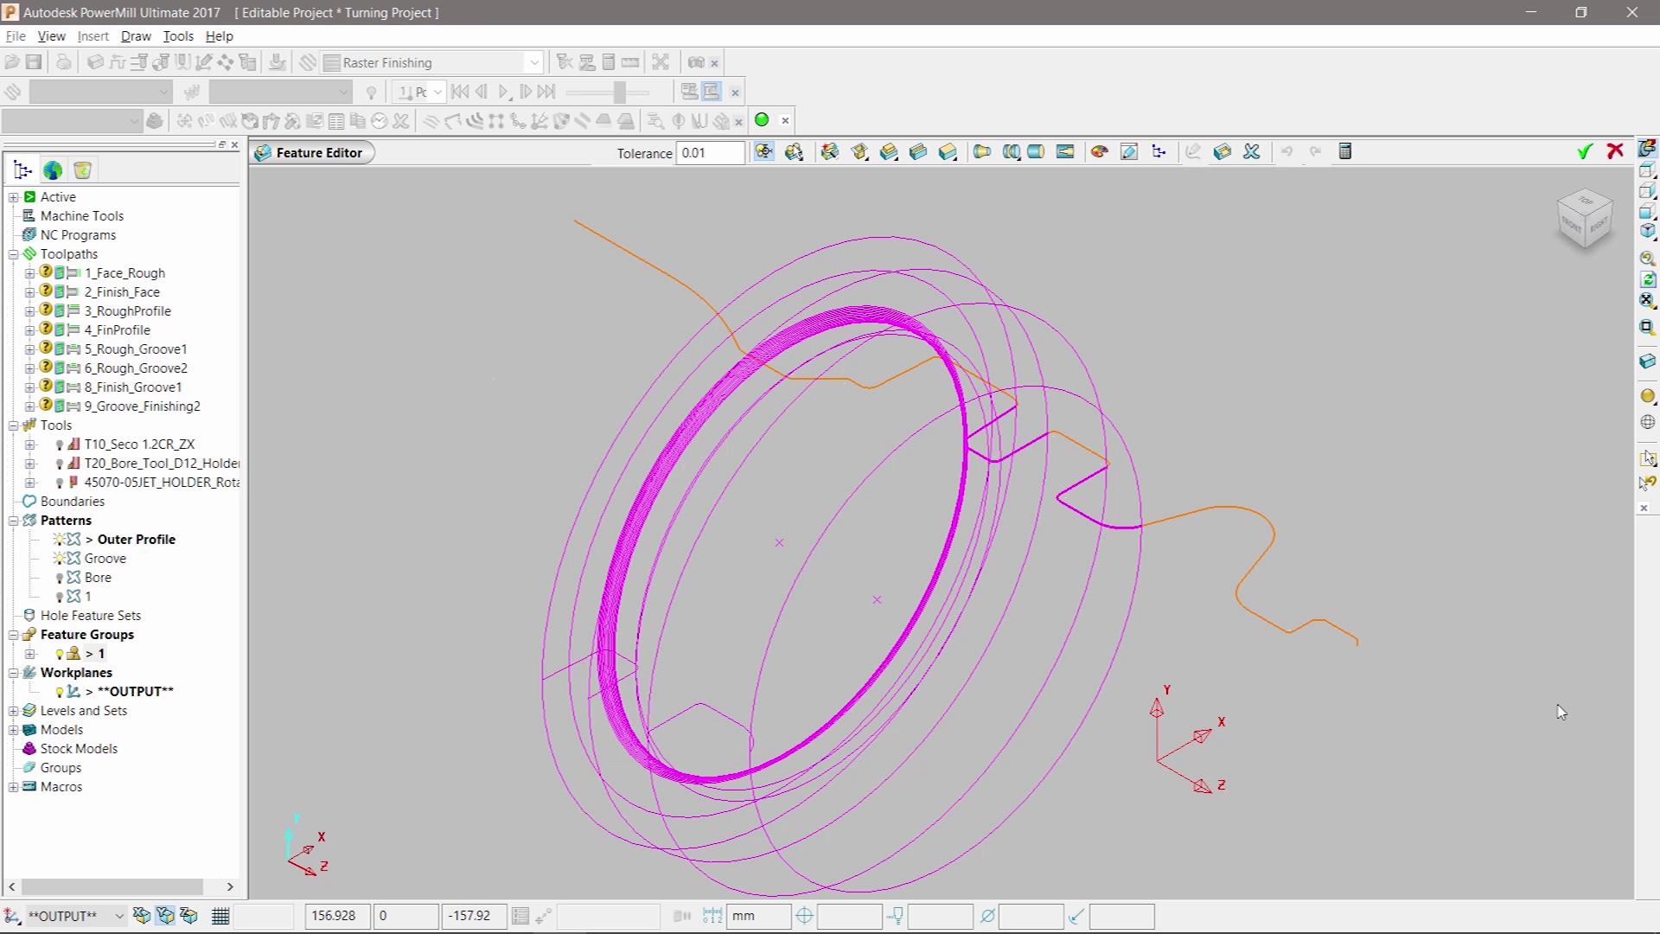
Step: Create turning profile features from the orange curve and reopen feature group 1's feature editor
click(992, 153)
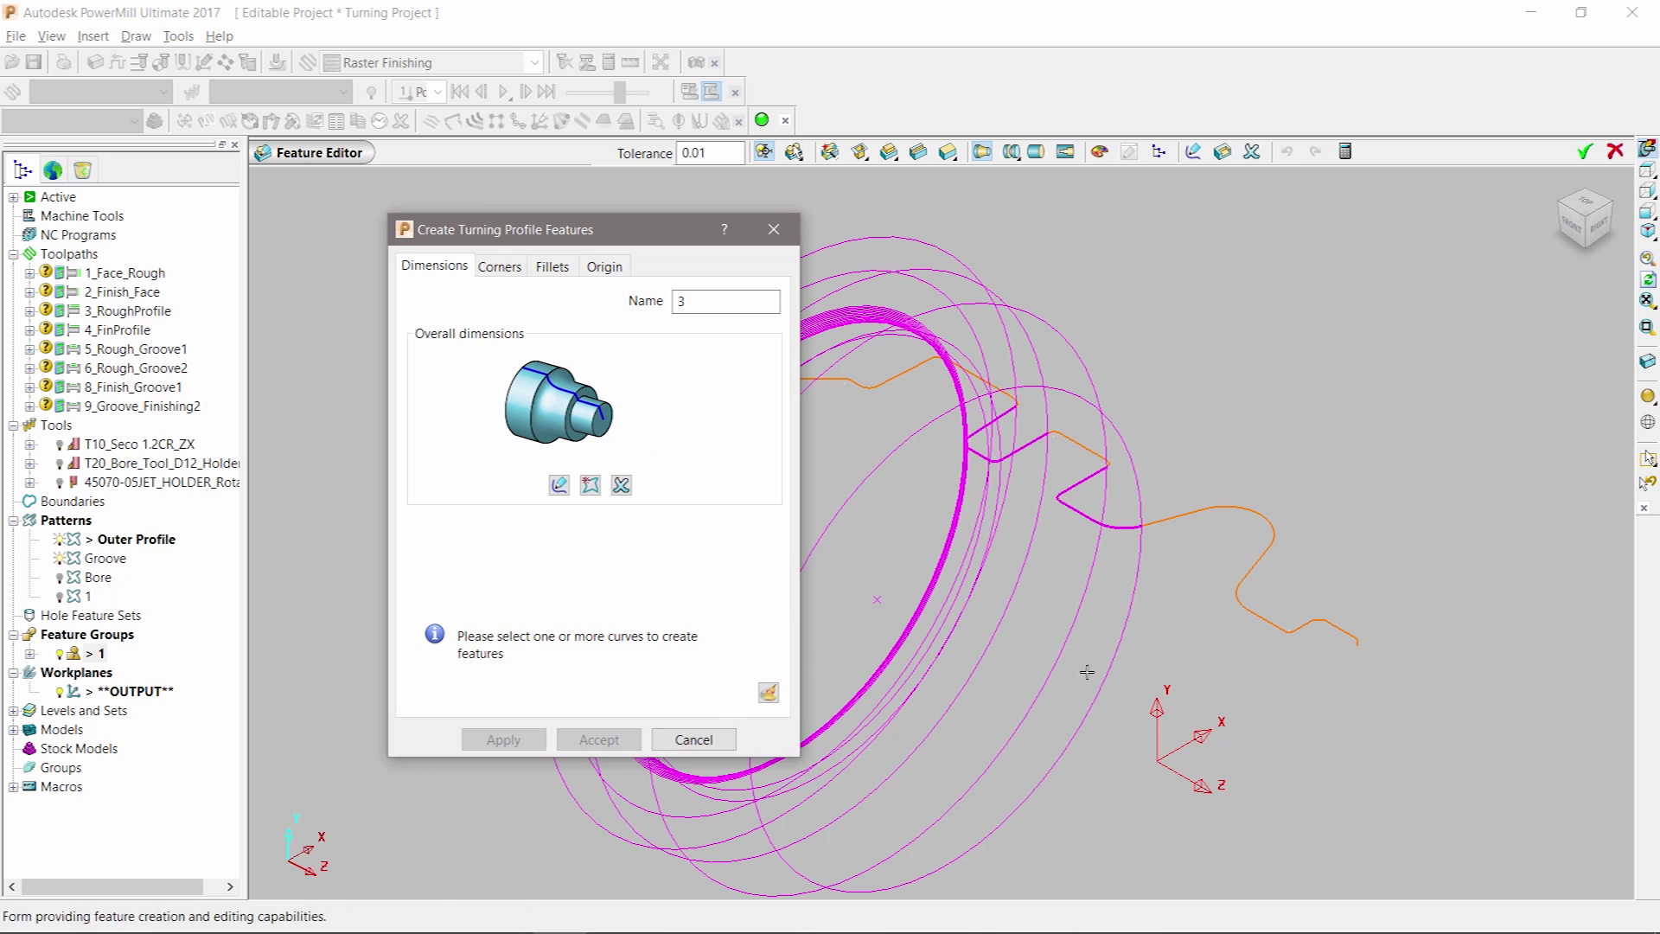
click(1252, 615)
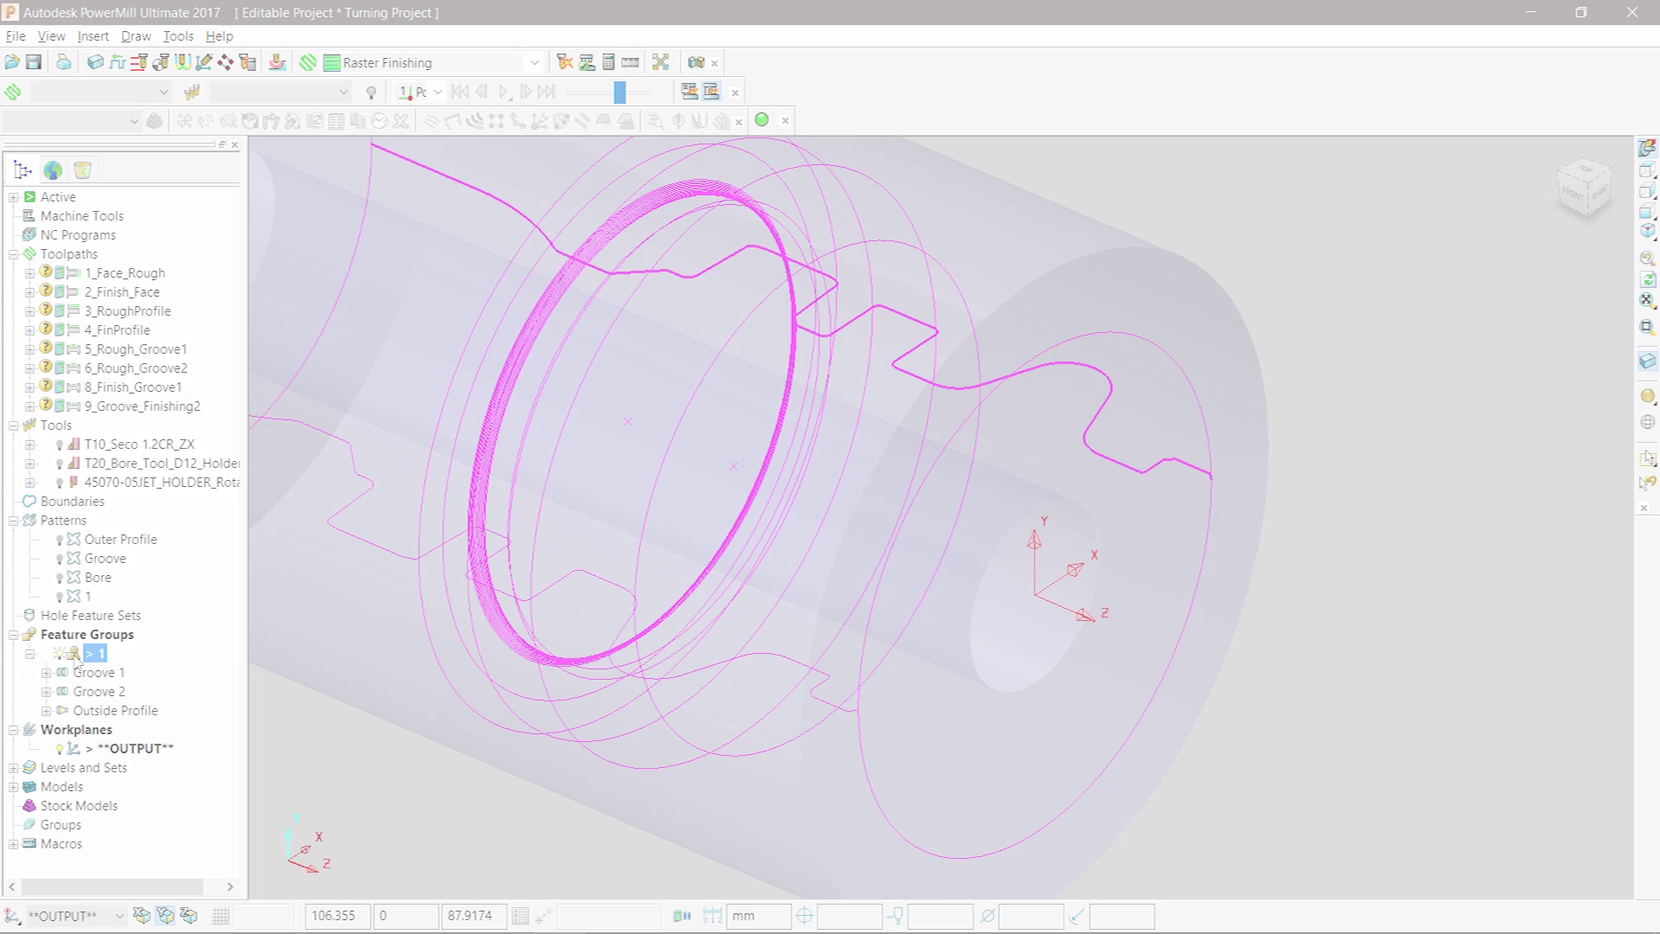
right_click(75, 659)
click(152, 282)
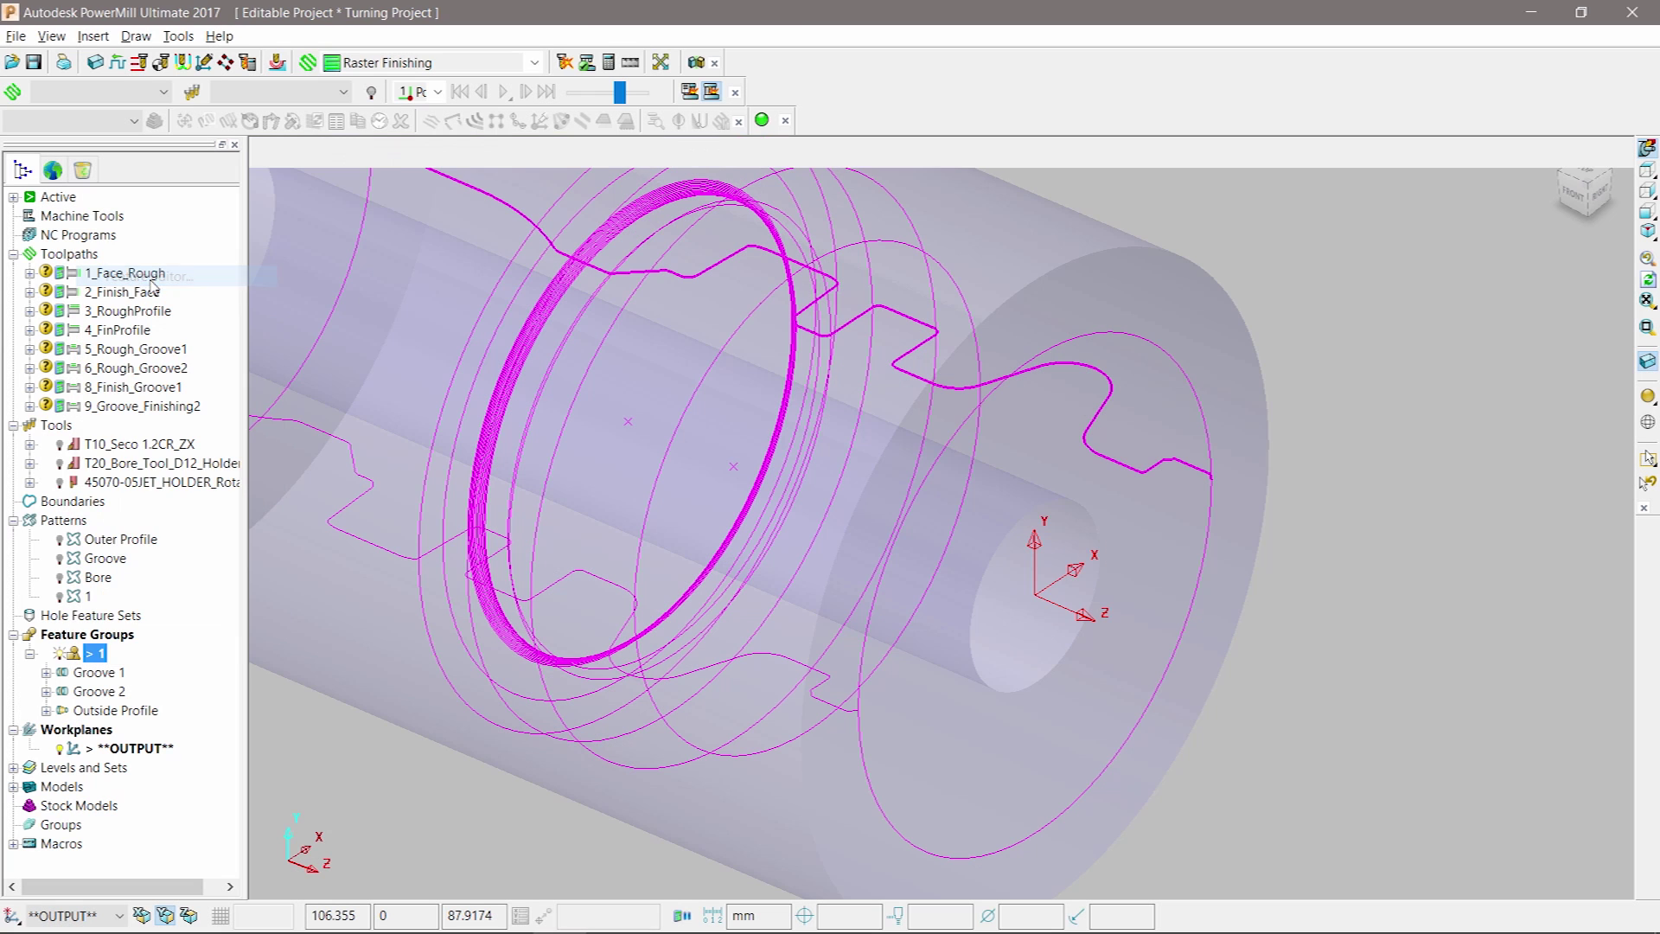
Step: Place a Face turning feature at the workplane origin and enlarge its outer and inner diameters
click(1036, 152)
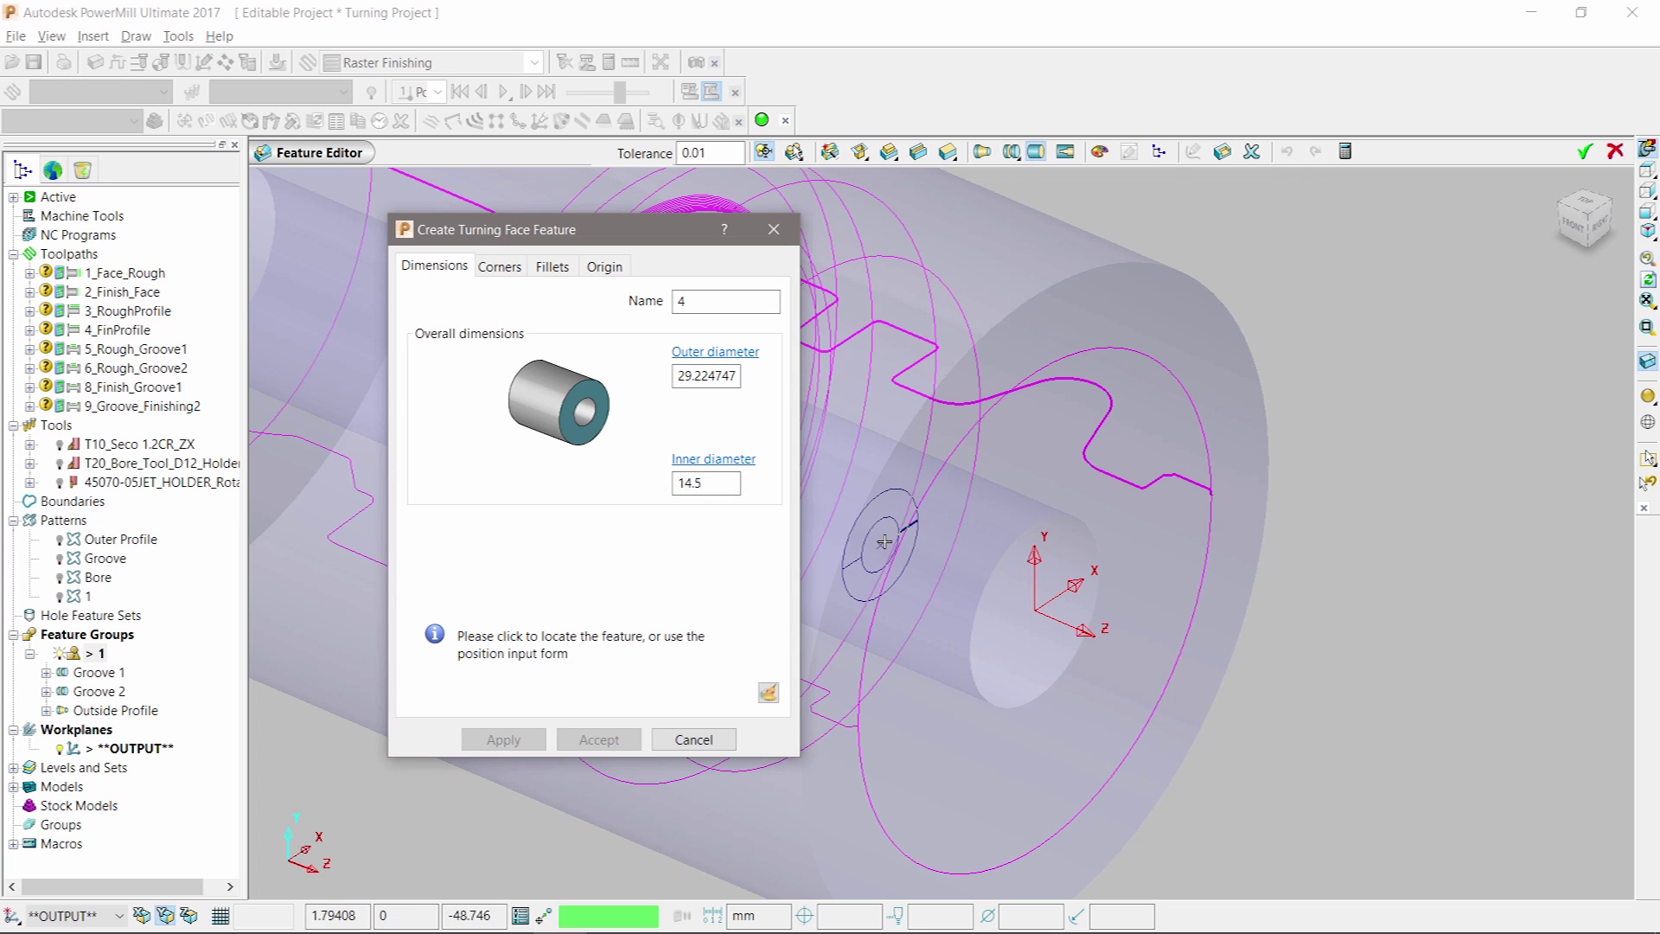
click(1035, 611)
scroll(1051, 606, up, 3)
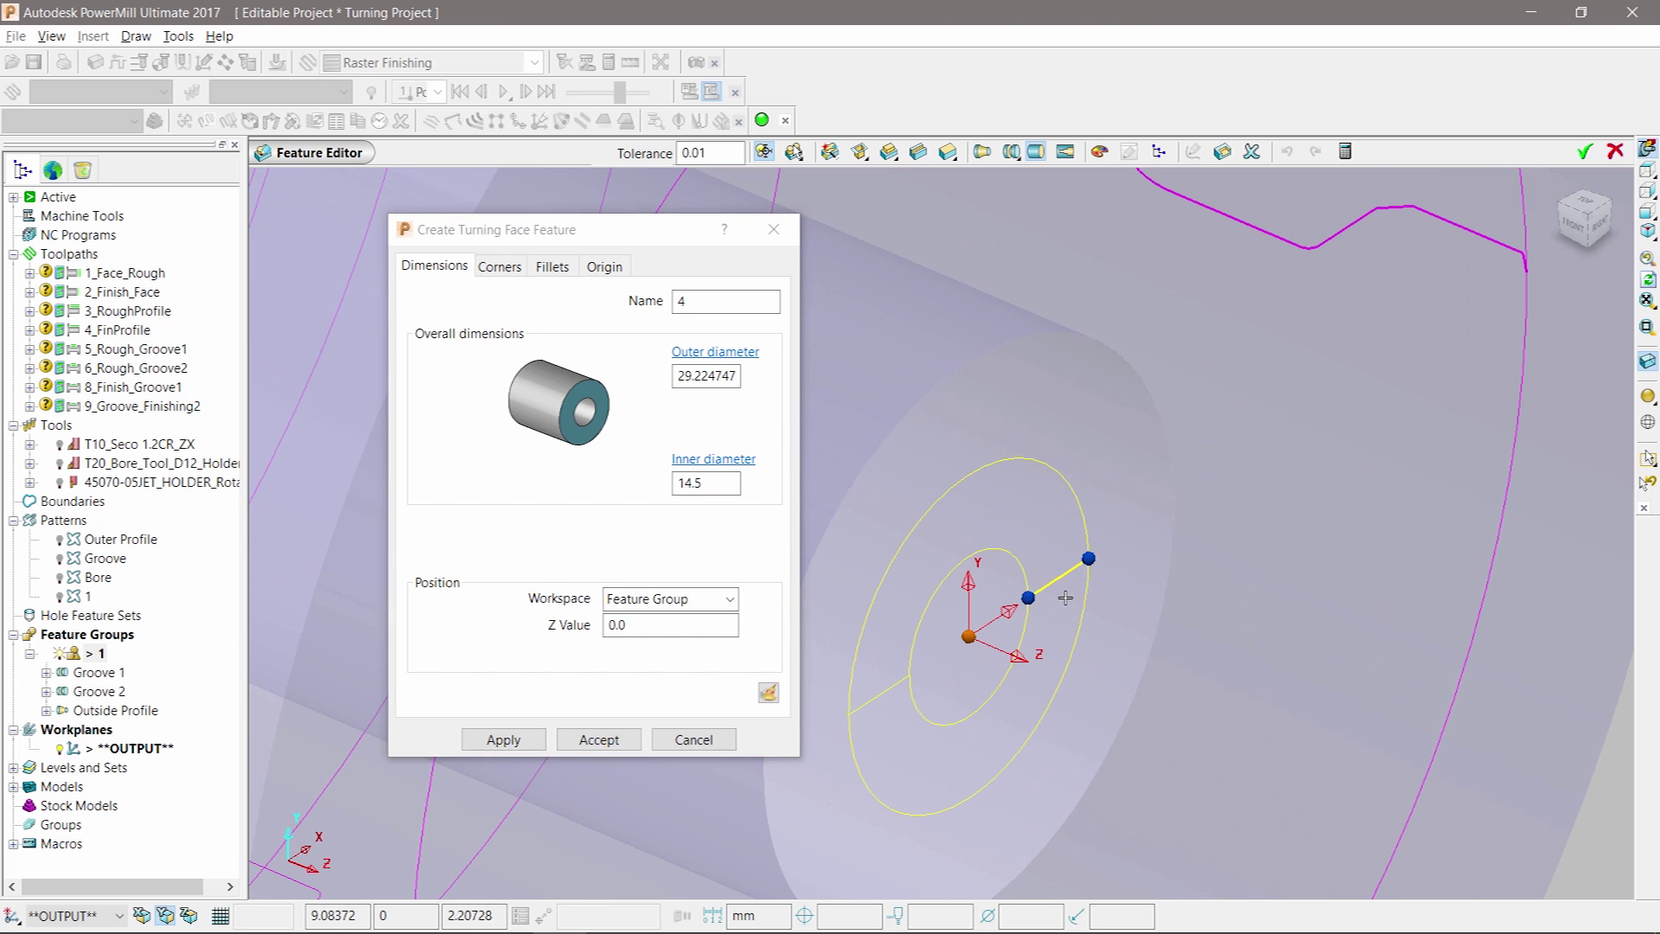
drag(1093, 558, 1426, 341)
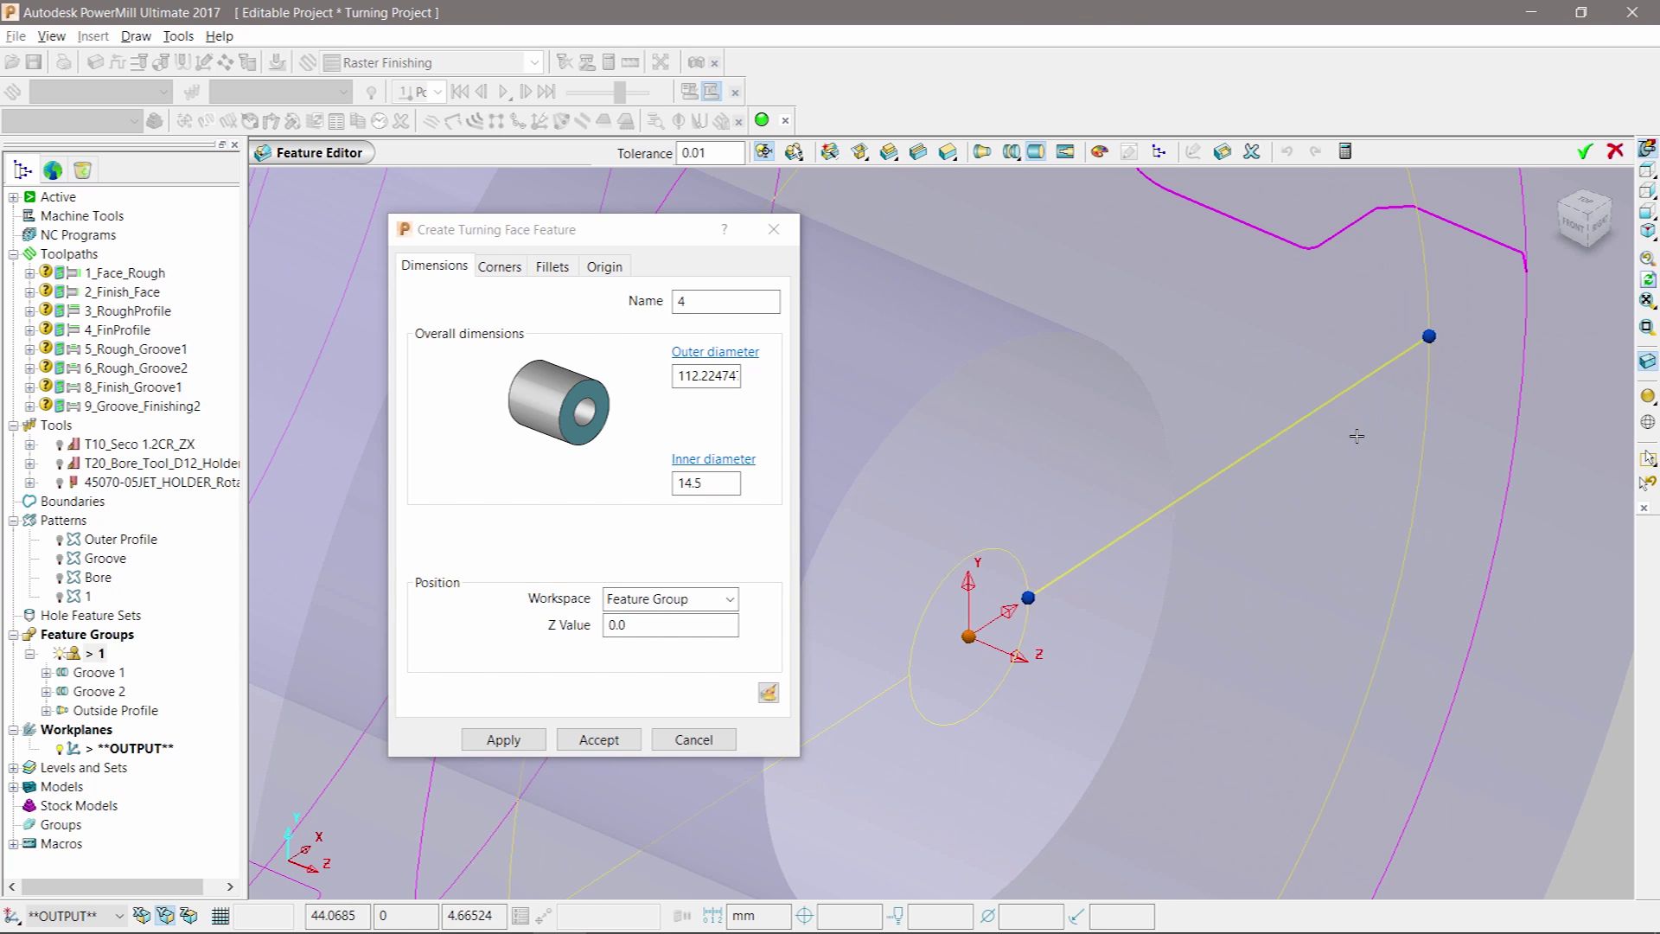
scroll(1319, 465, down, 2)
scroll(1319, 464, down, 1)
drag(1383, 396, 1520, 304)
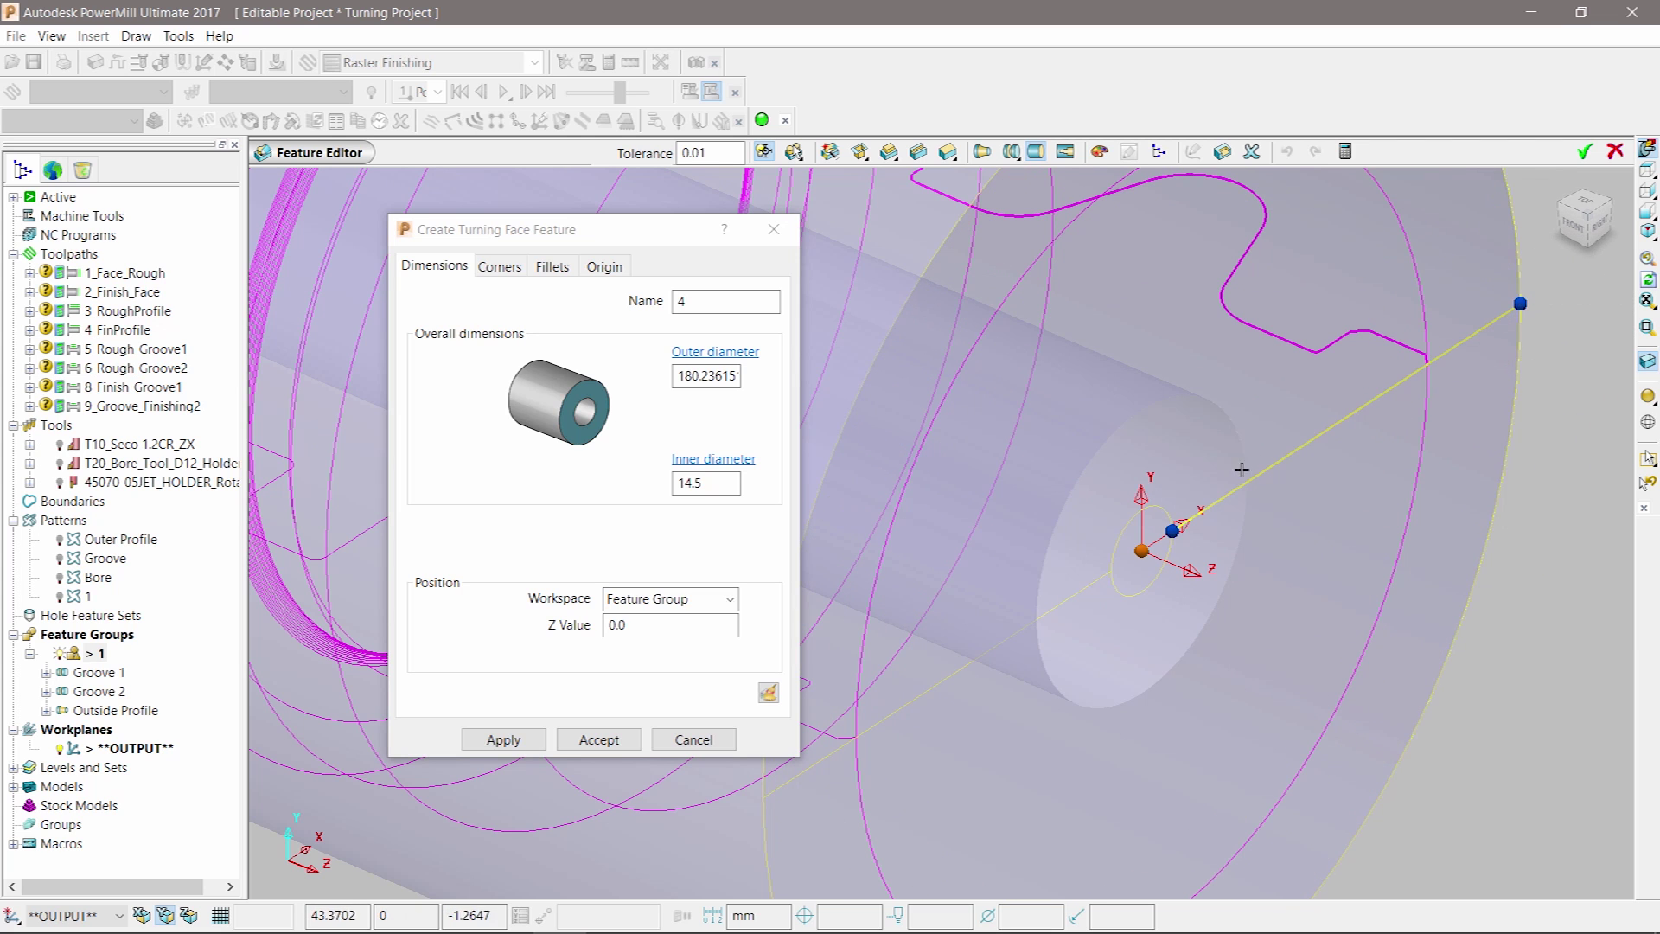
drag(1180, 538, 1275, 487)
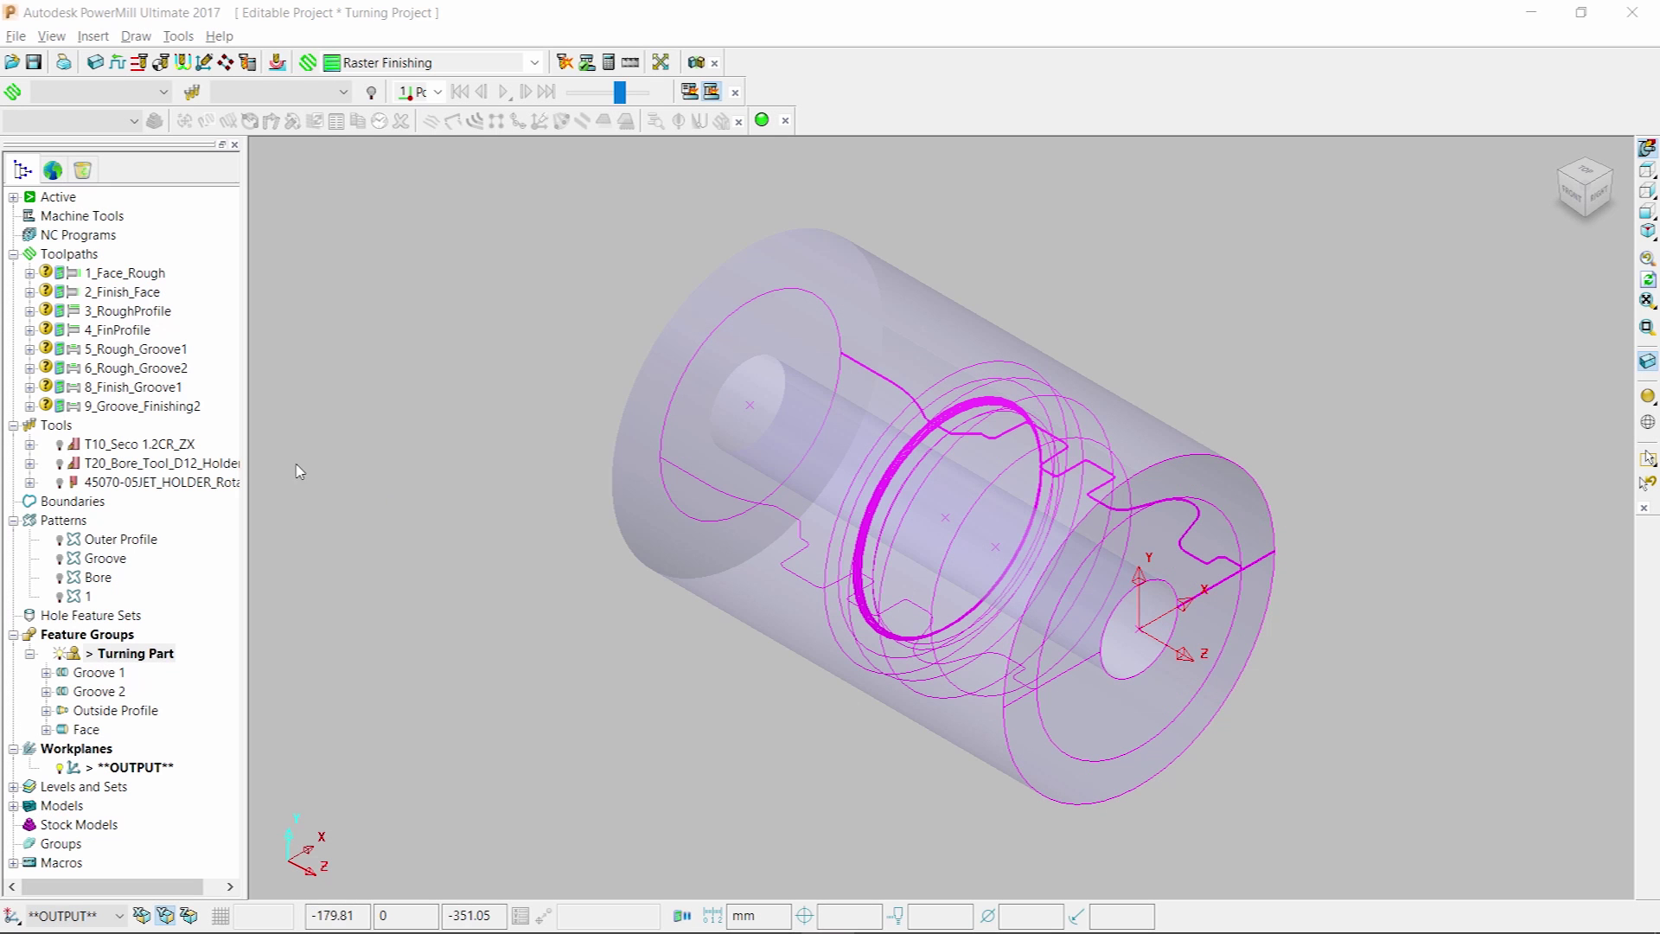
Step: Create a Turning - Profiling tool from the Tools menu and centre its settings form
right_click(55, 426)
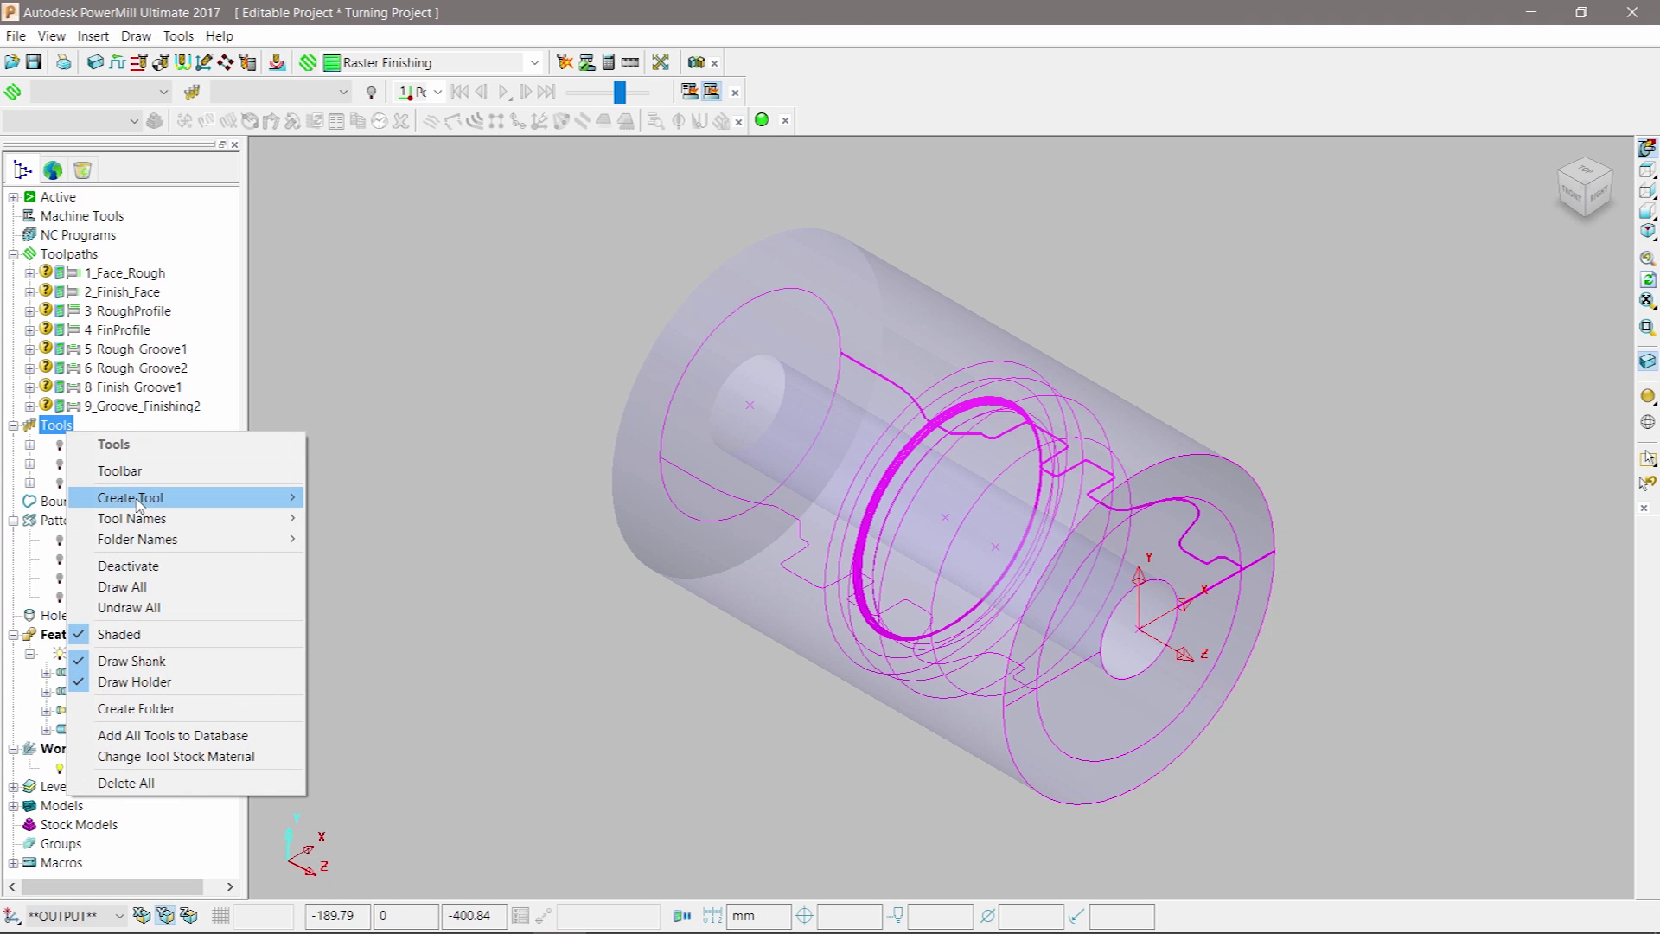
mouse_move(152, 501)
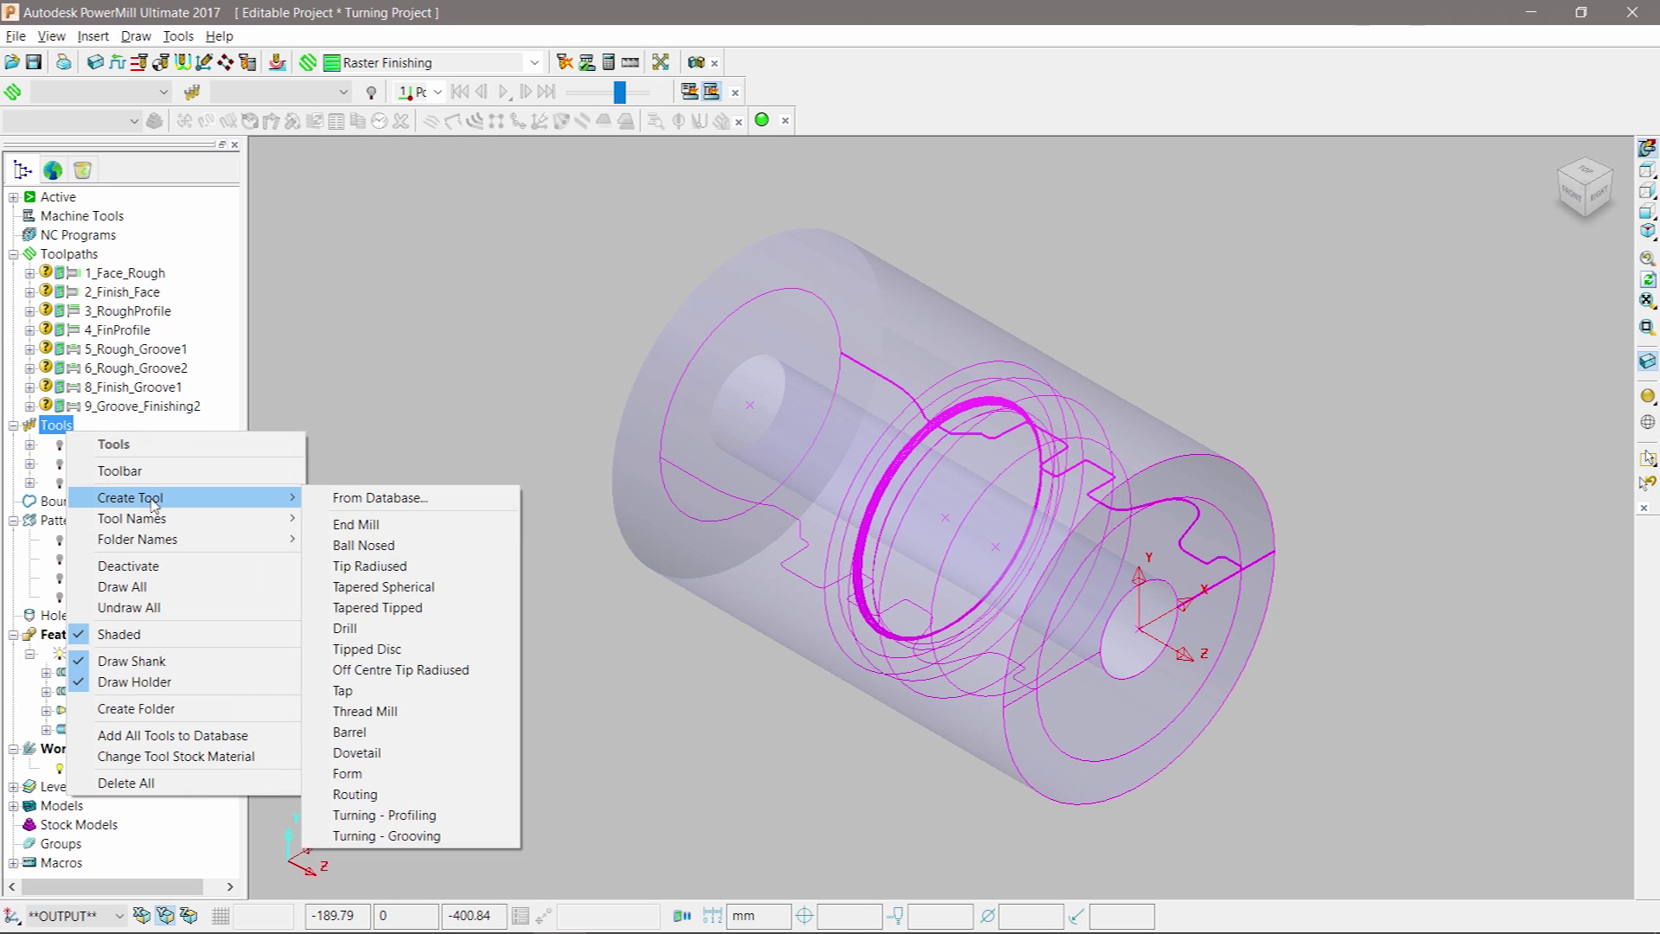
click(447, 821)
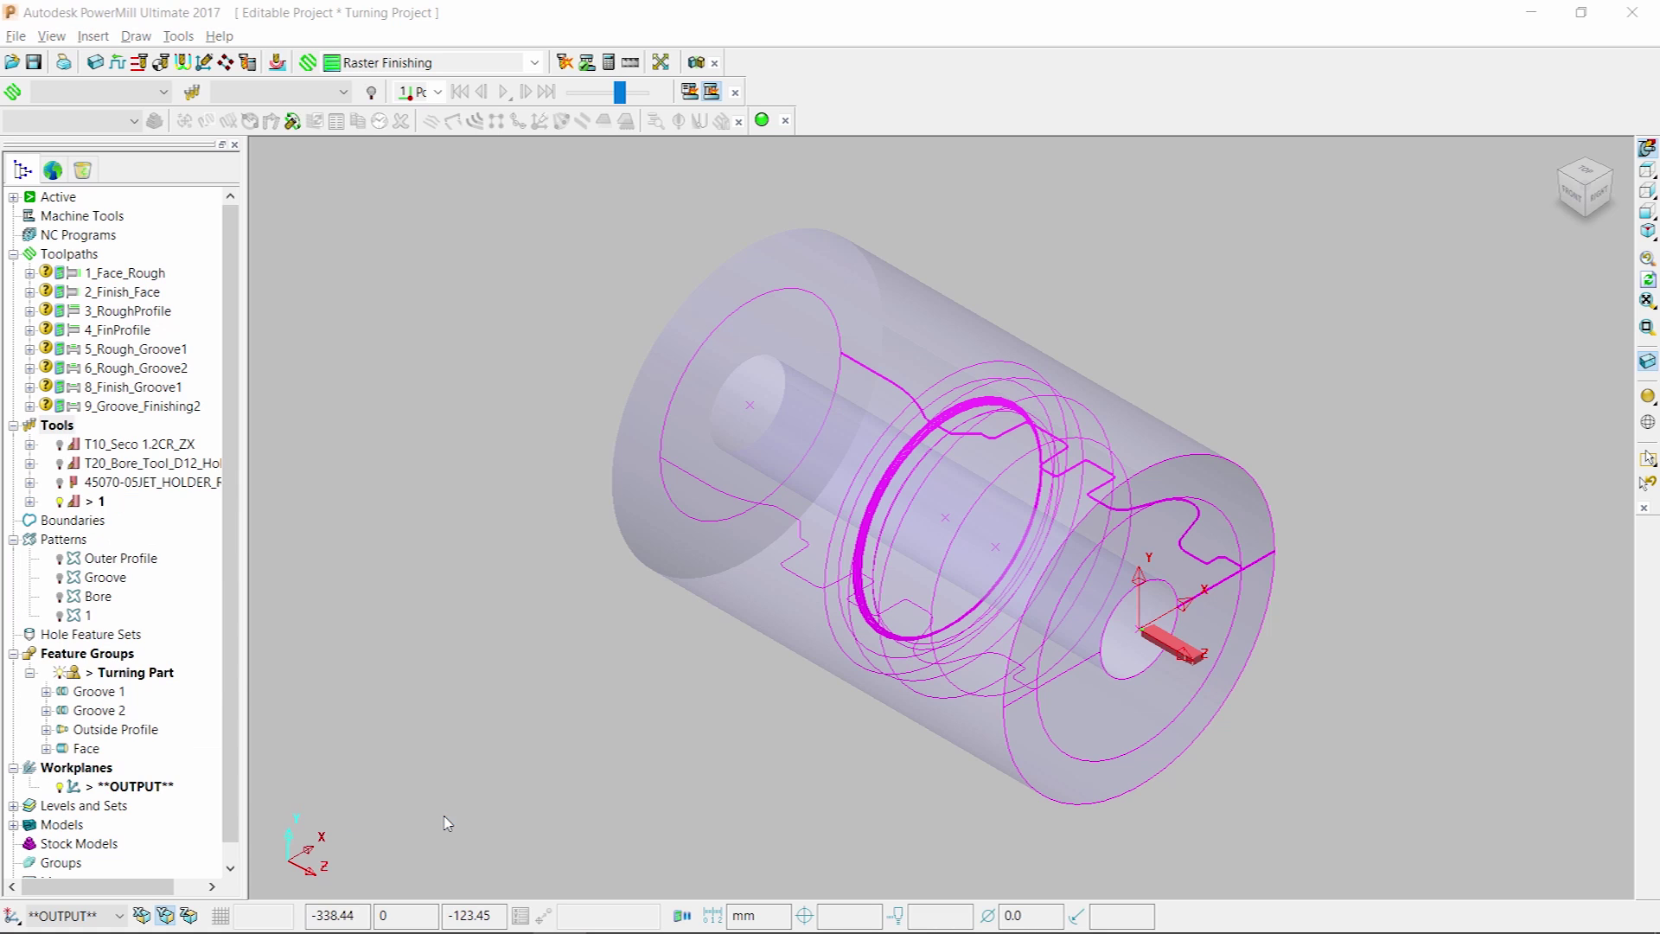
drag(343, 131, 614, 256)
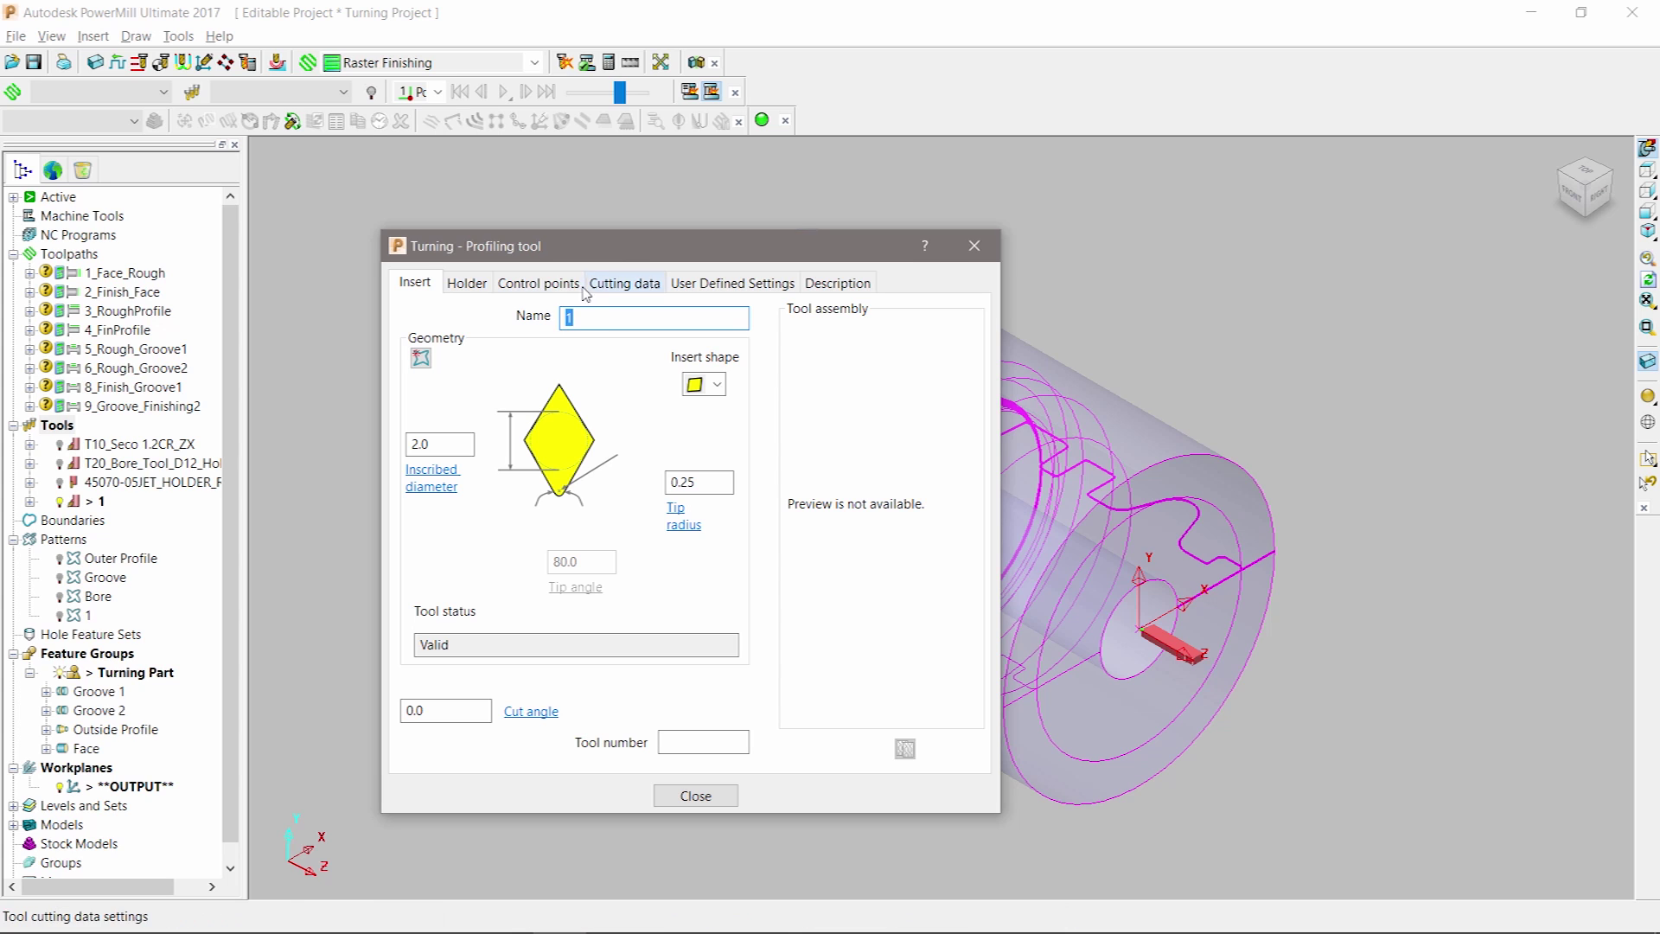
Step: Give the profiling tool's insert a 12 inscribed diameter and 0 tip radius
click(718, 386)
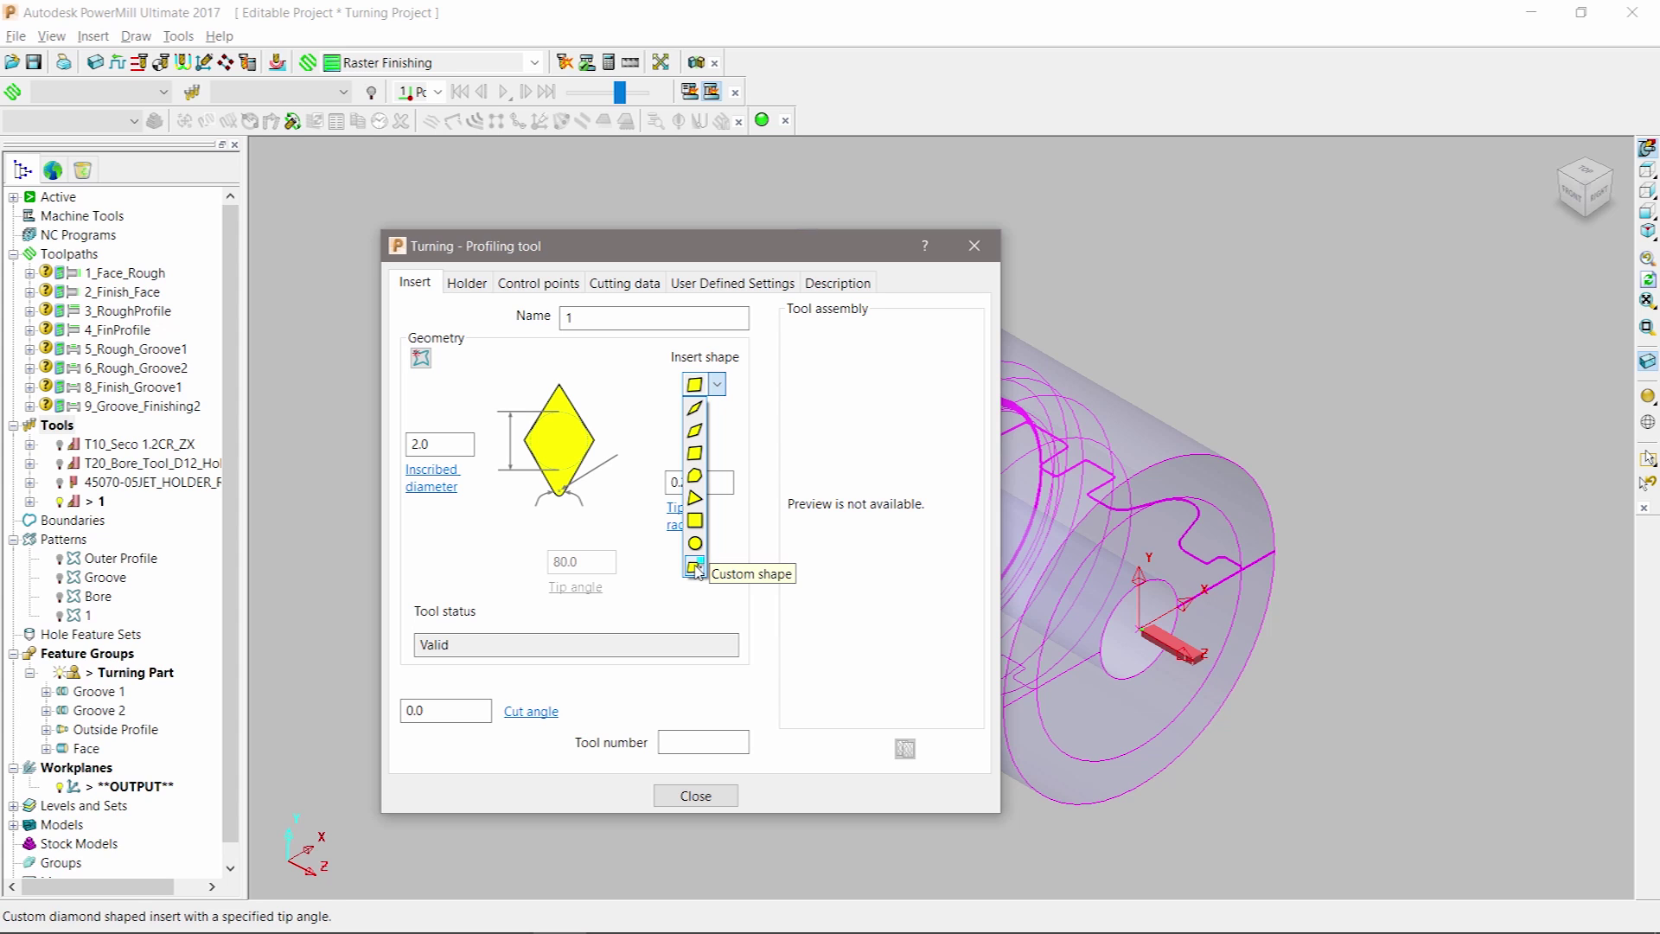
click(717, 386)
drag(449, 444, 383, 452)
text(12)
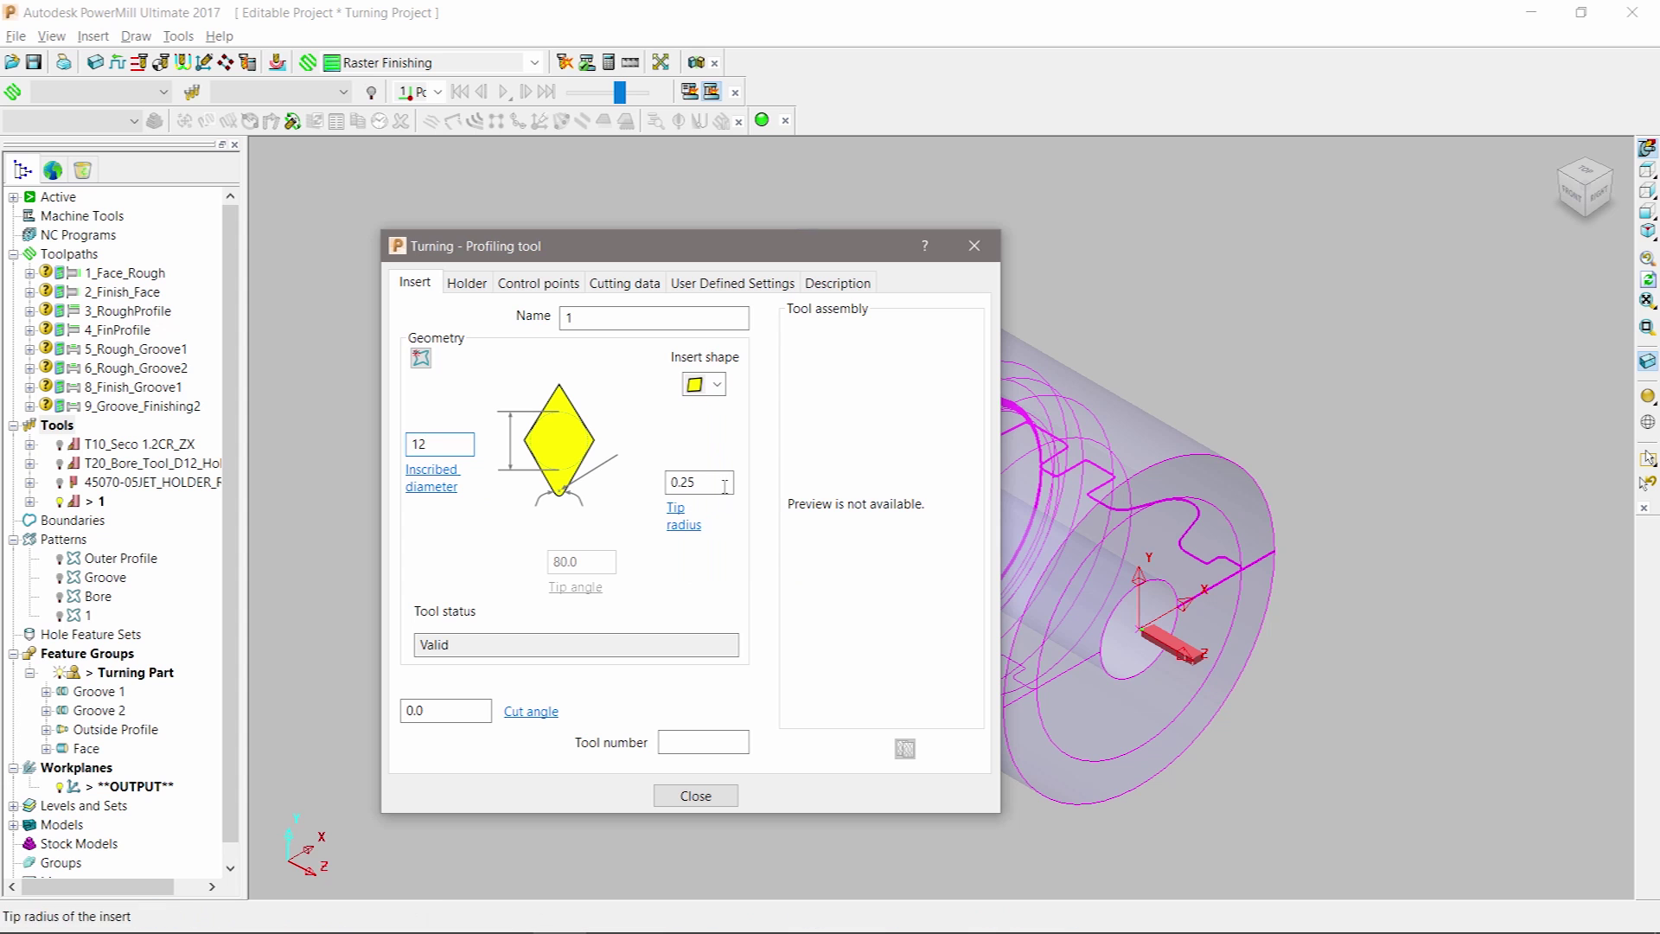
key(Tab)
text(0)
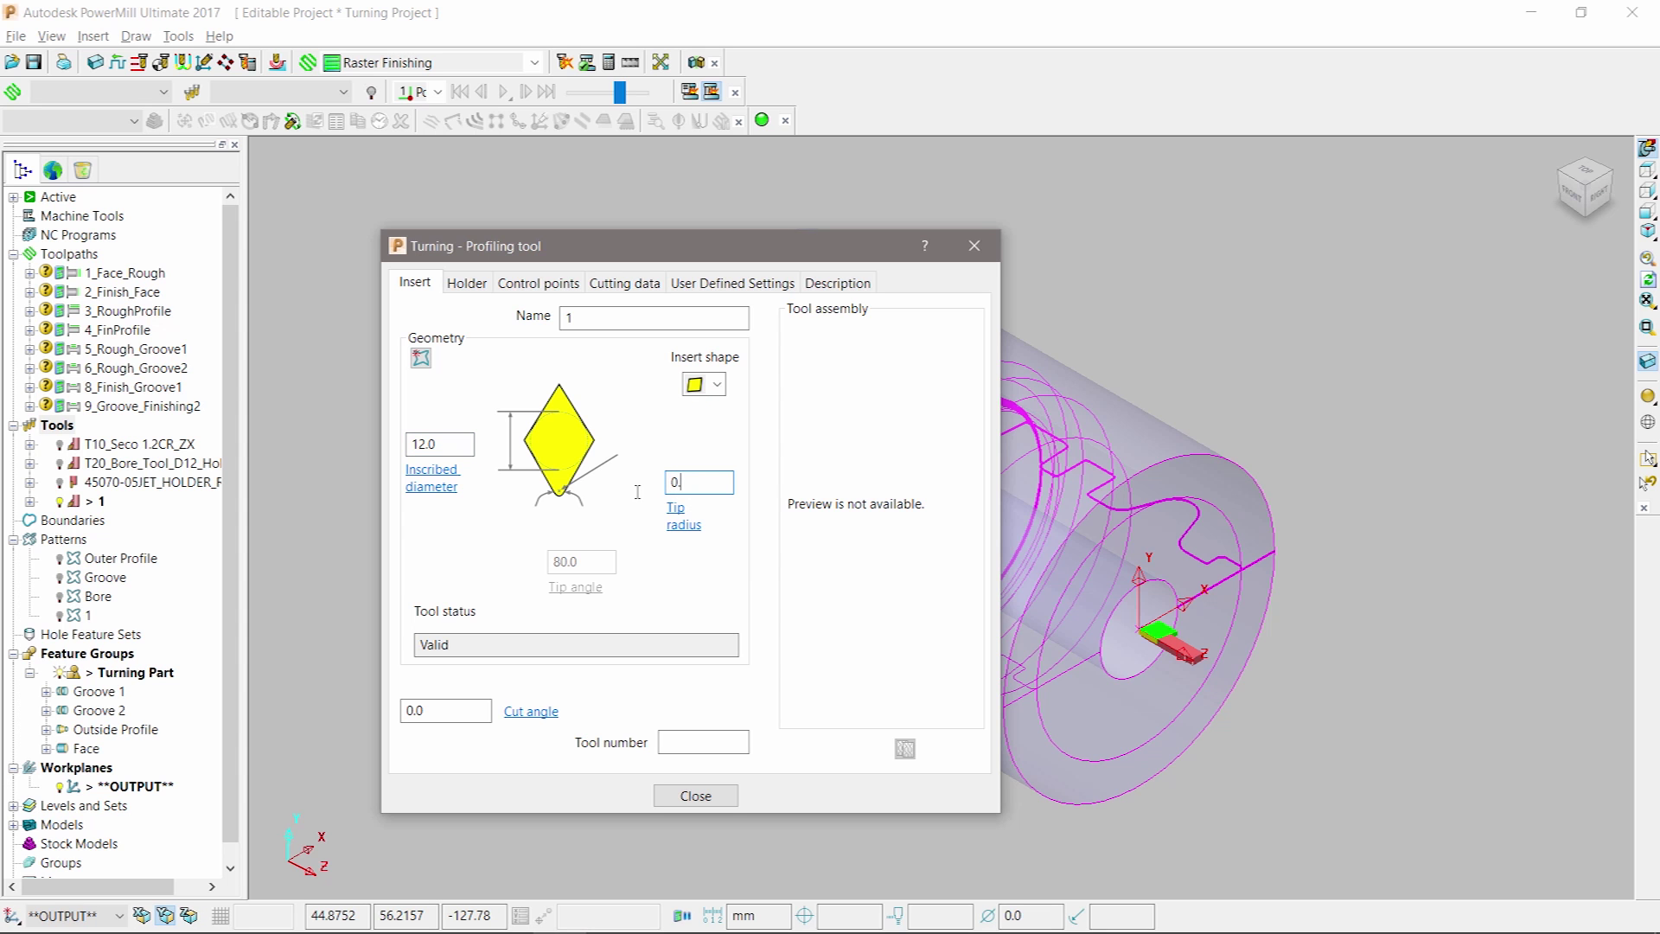
click(466, 283)
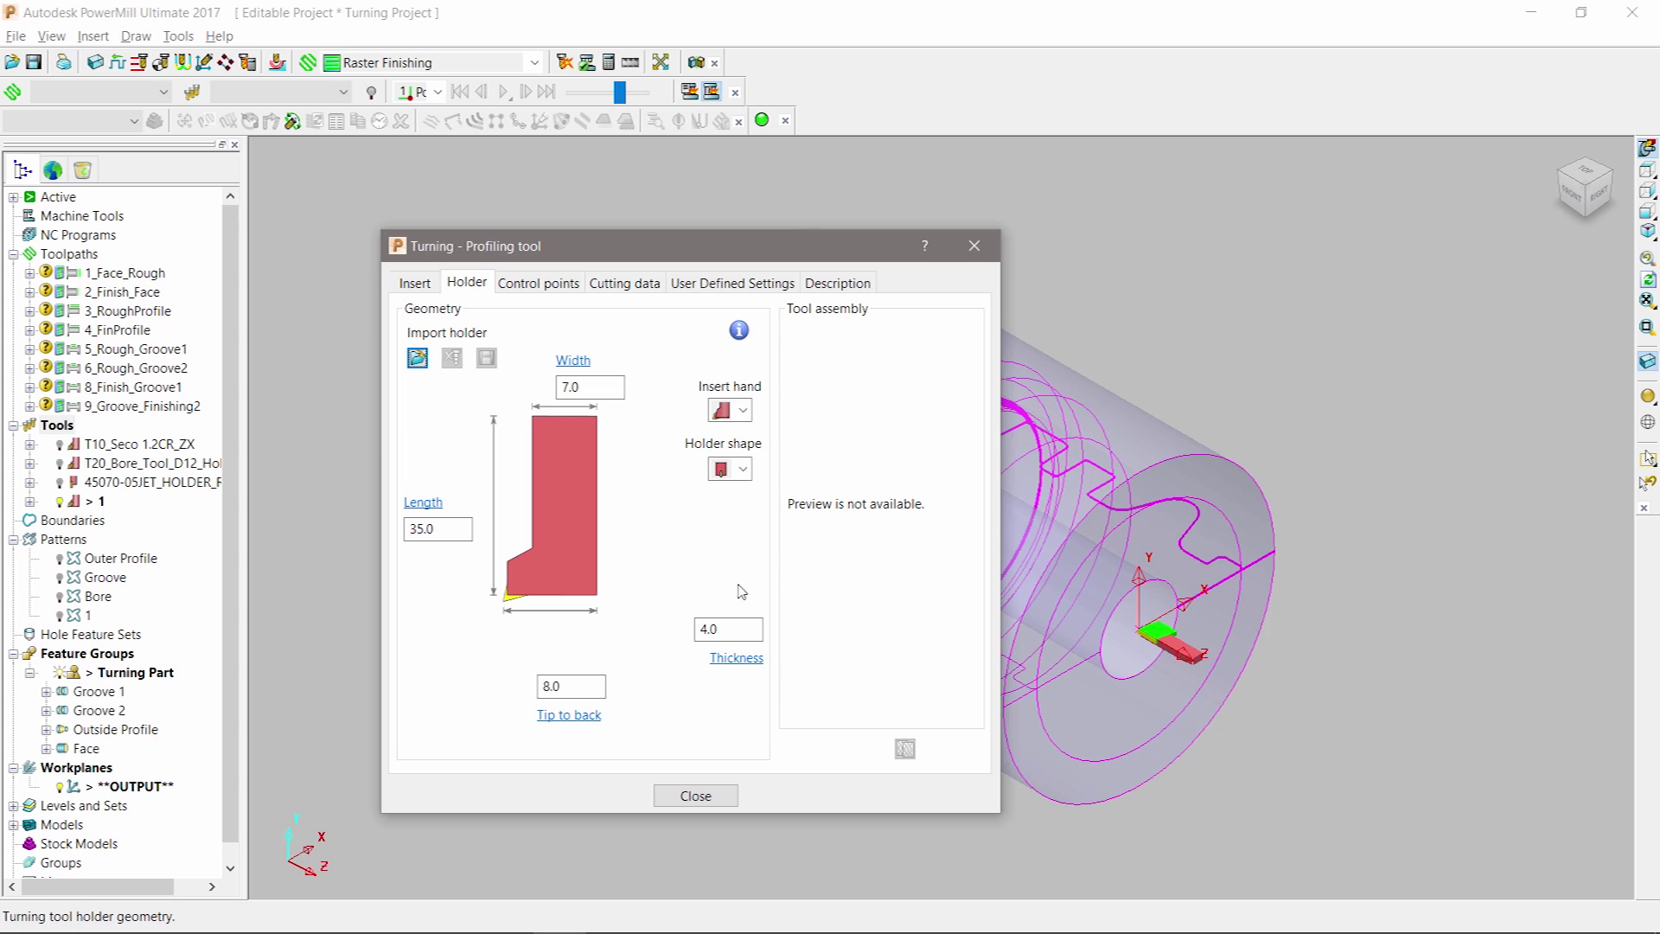
Step: Import the tool holder from the T10 Turning D12Holder 1.2CR.dmt file
click(730, 468)
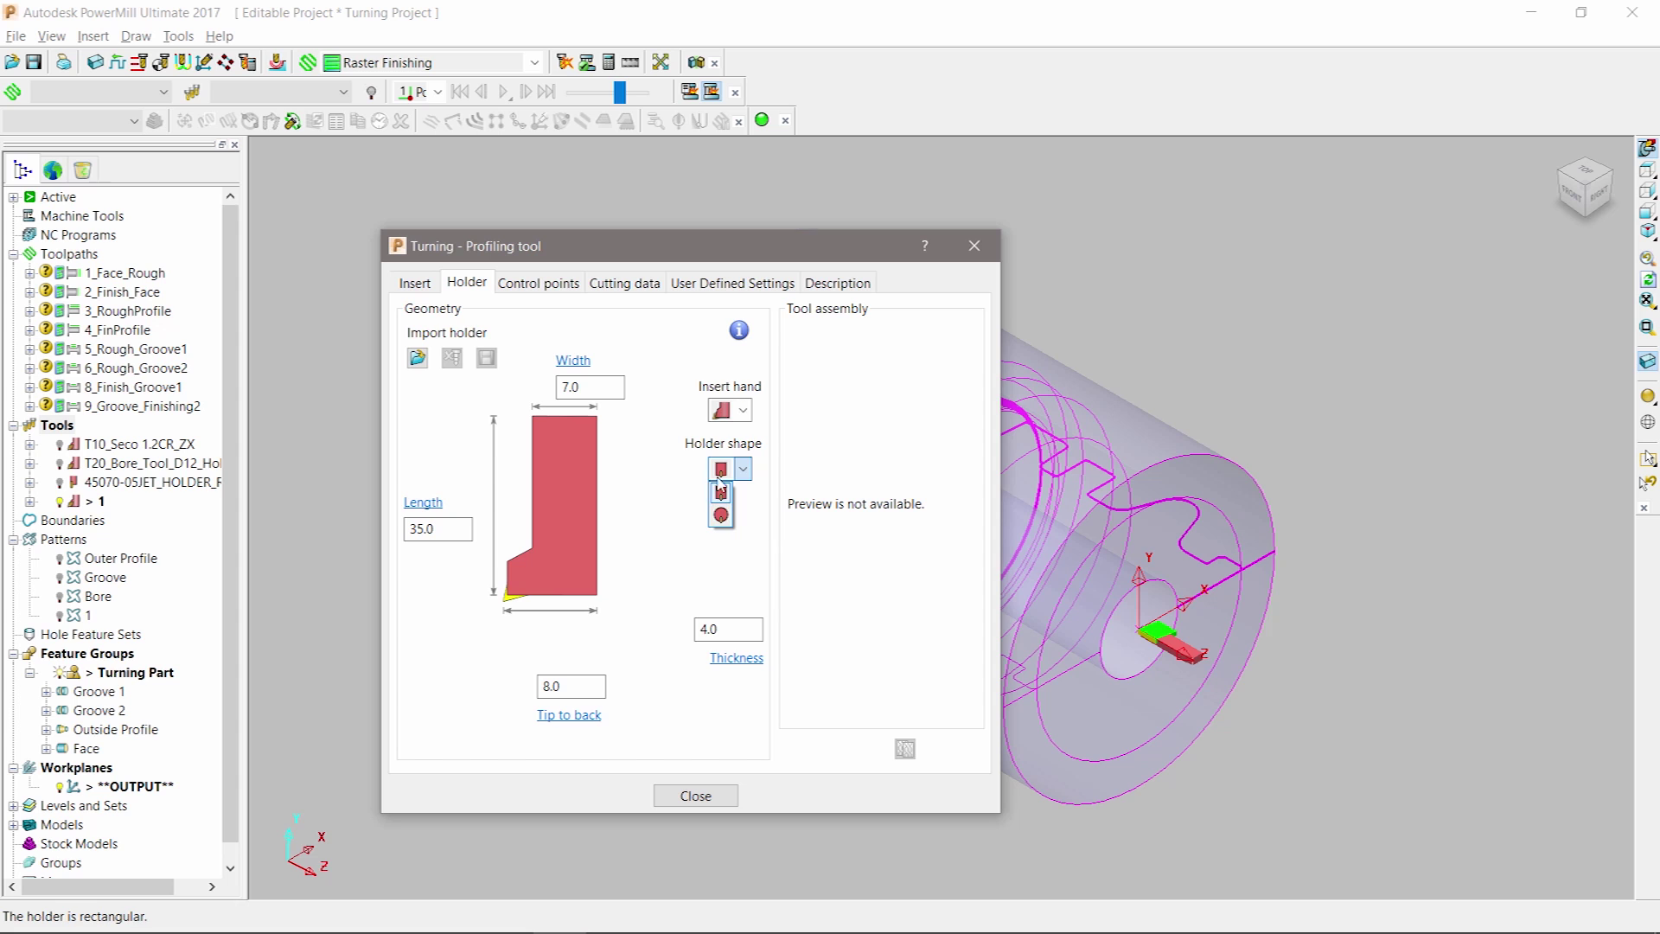
click(744, 469)
click(417, 357)
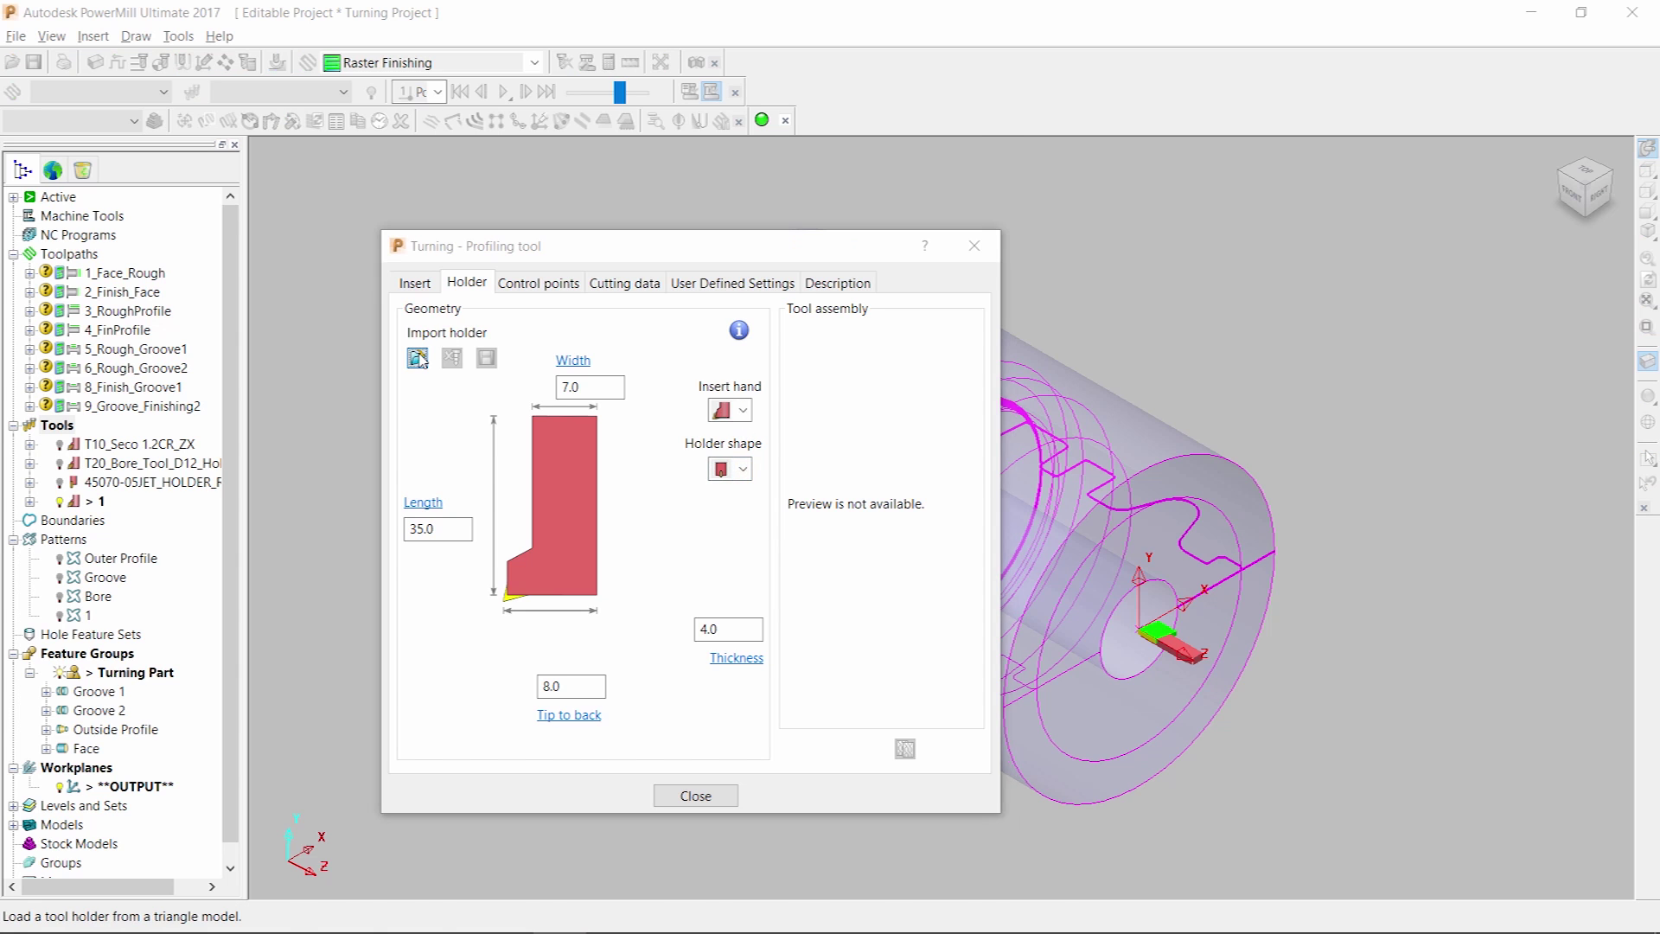
click(588, 470)
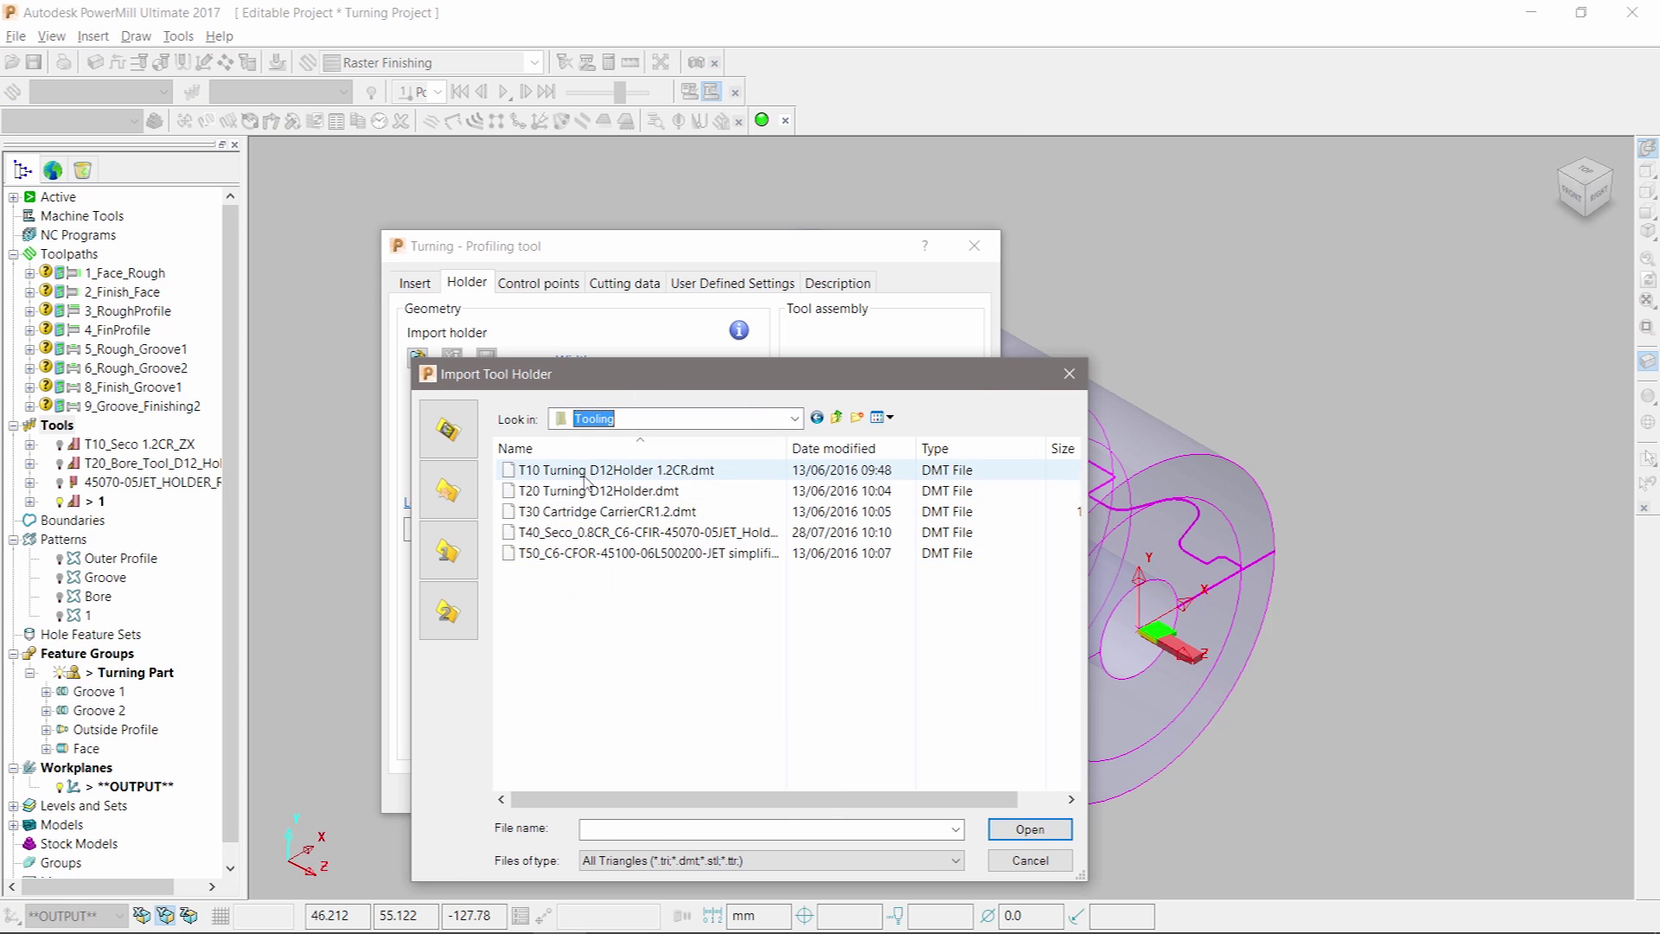
click(1030, 828)
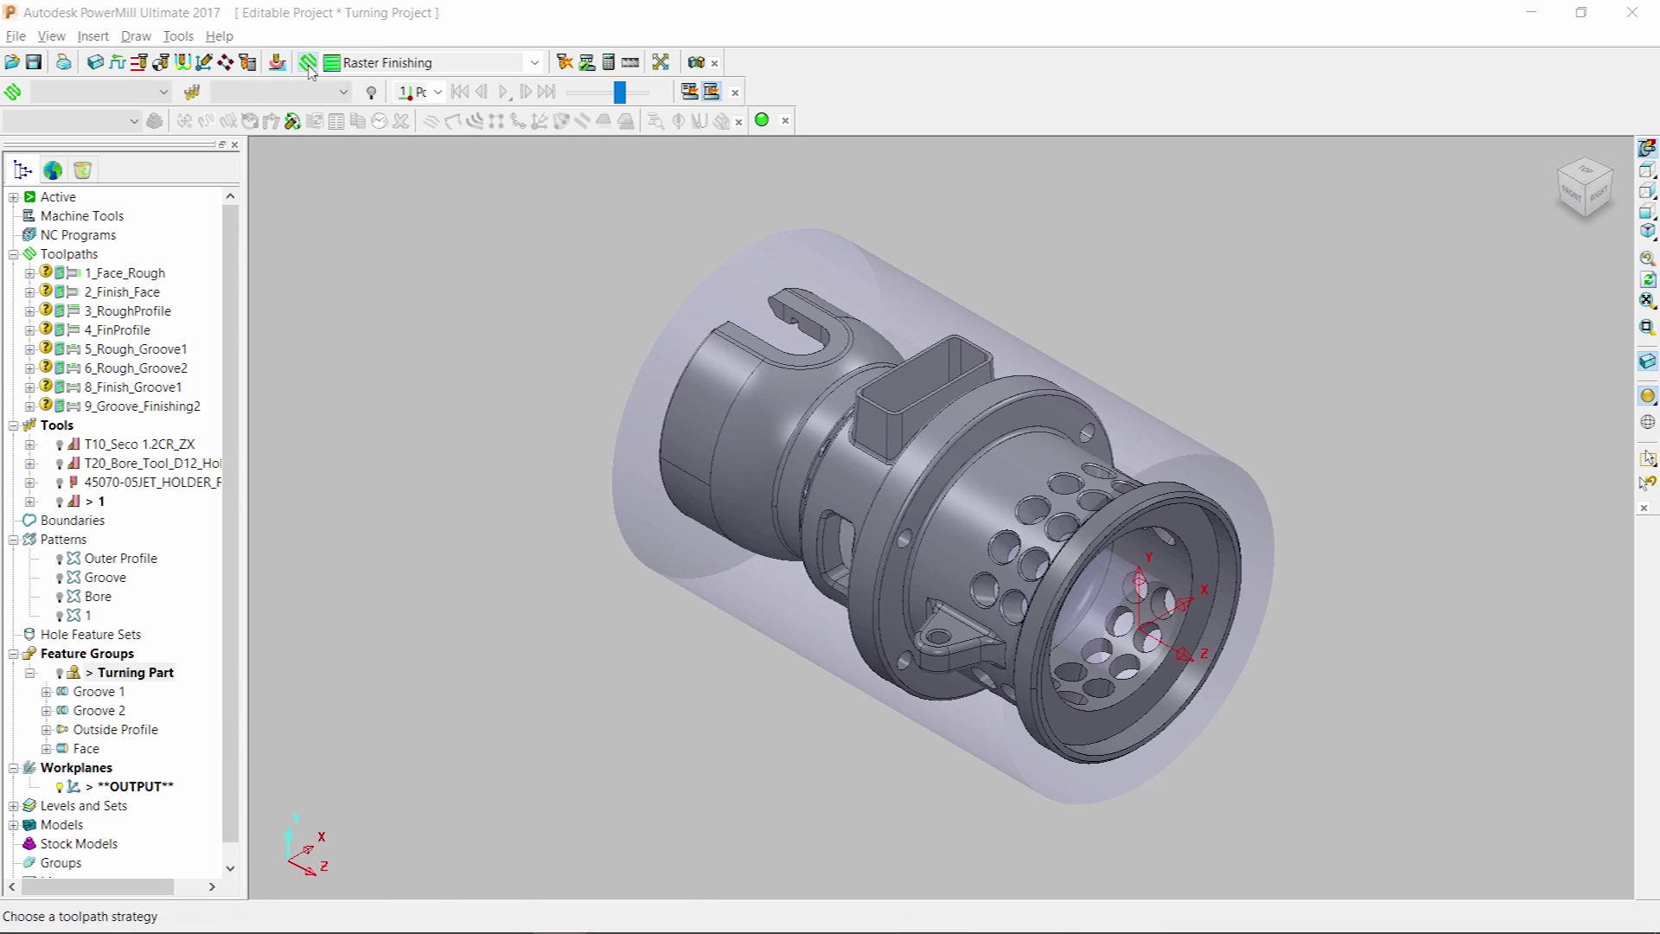
Step: Open the Strategy Selector and show its Turning category strategies
click(307, 64)
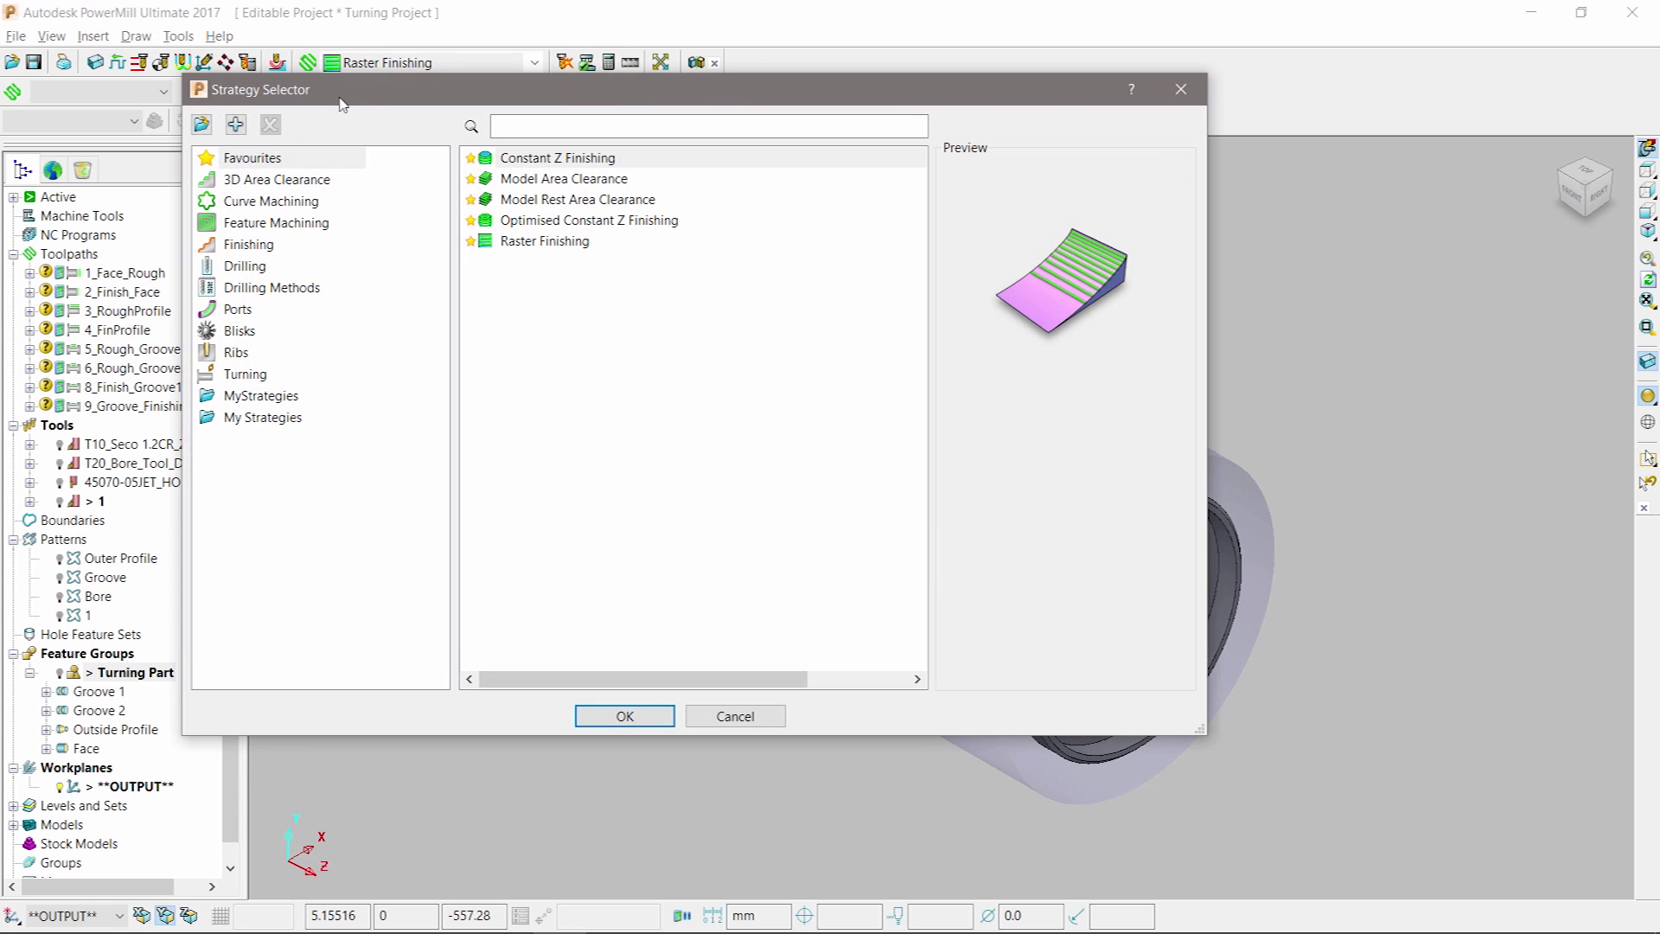
drag(387, 95, 459, 174)
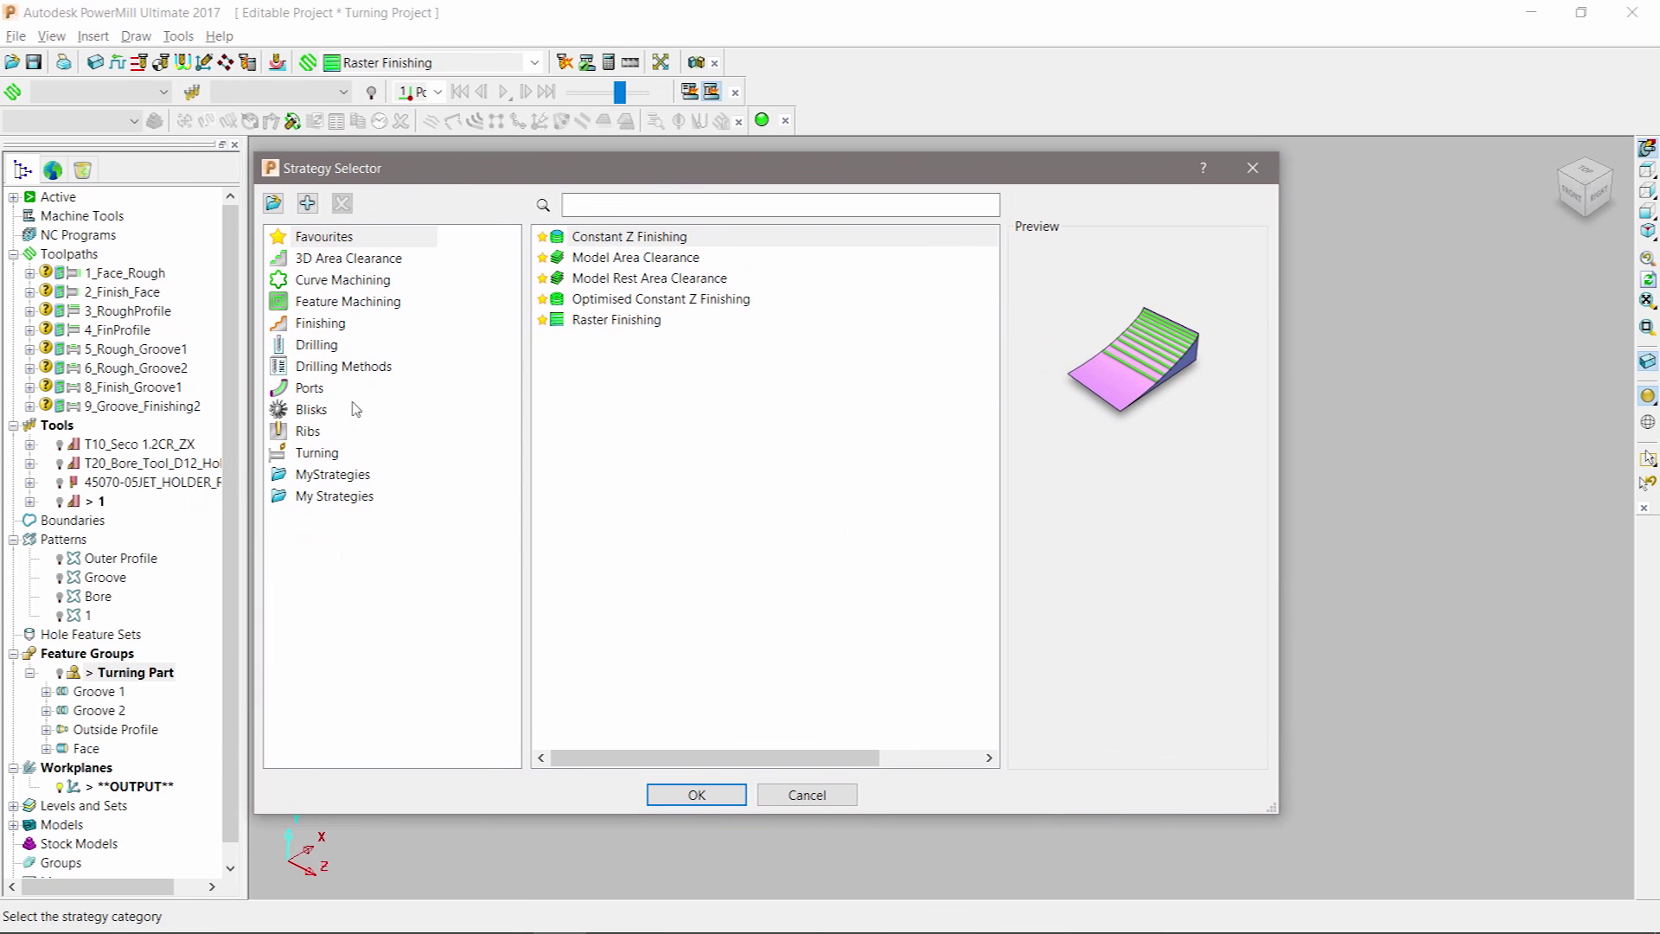
click(317, 453)
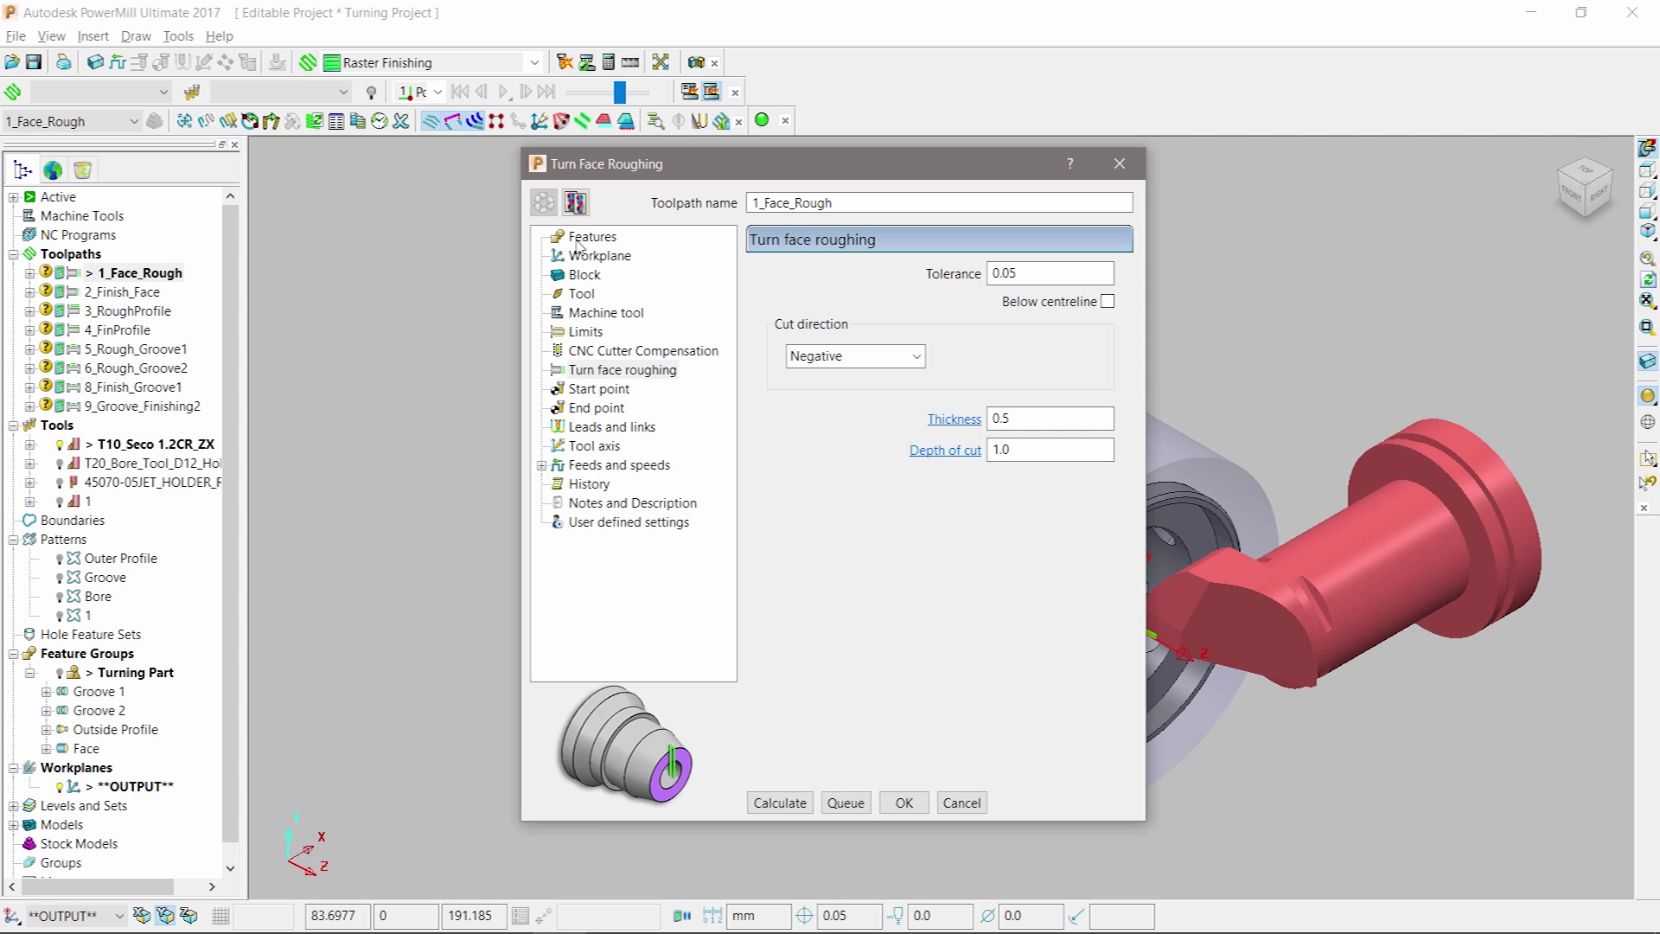
Step: Set the face roughing toolpath to machine the Face feature of the Turning Part group
click(579, 238)
click(876, 321)
click(864, 366)
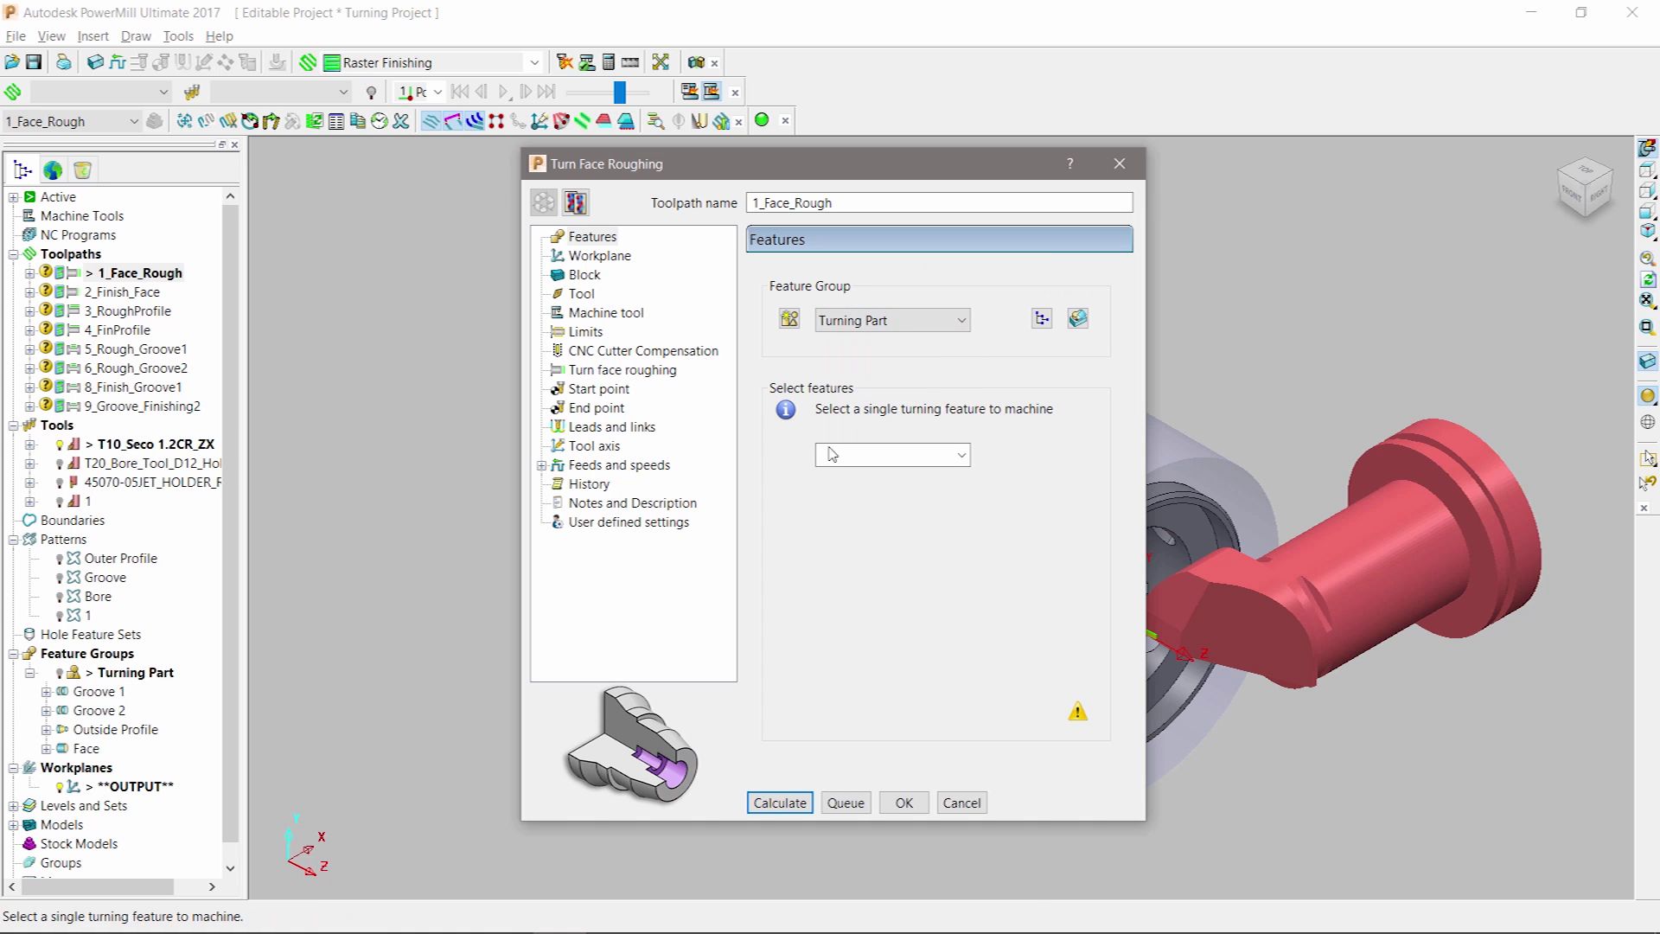
click(908, 455)
click(835, 492)
click(581, 294)
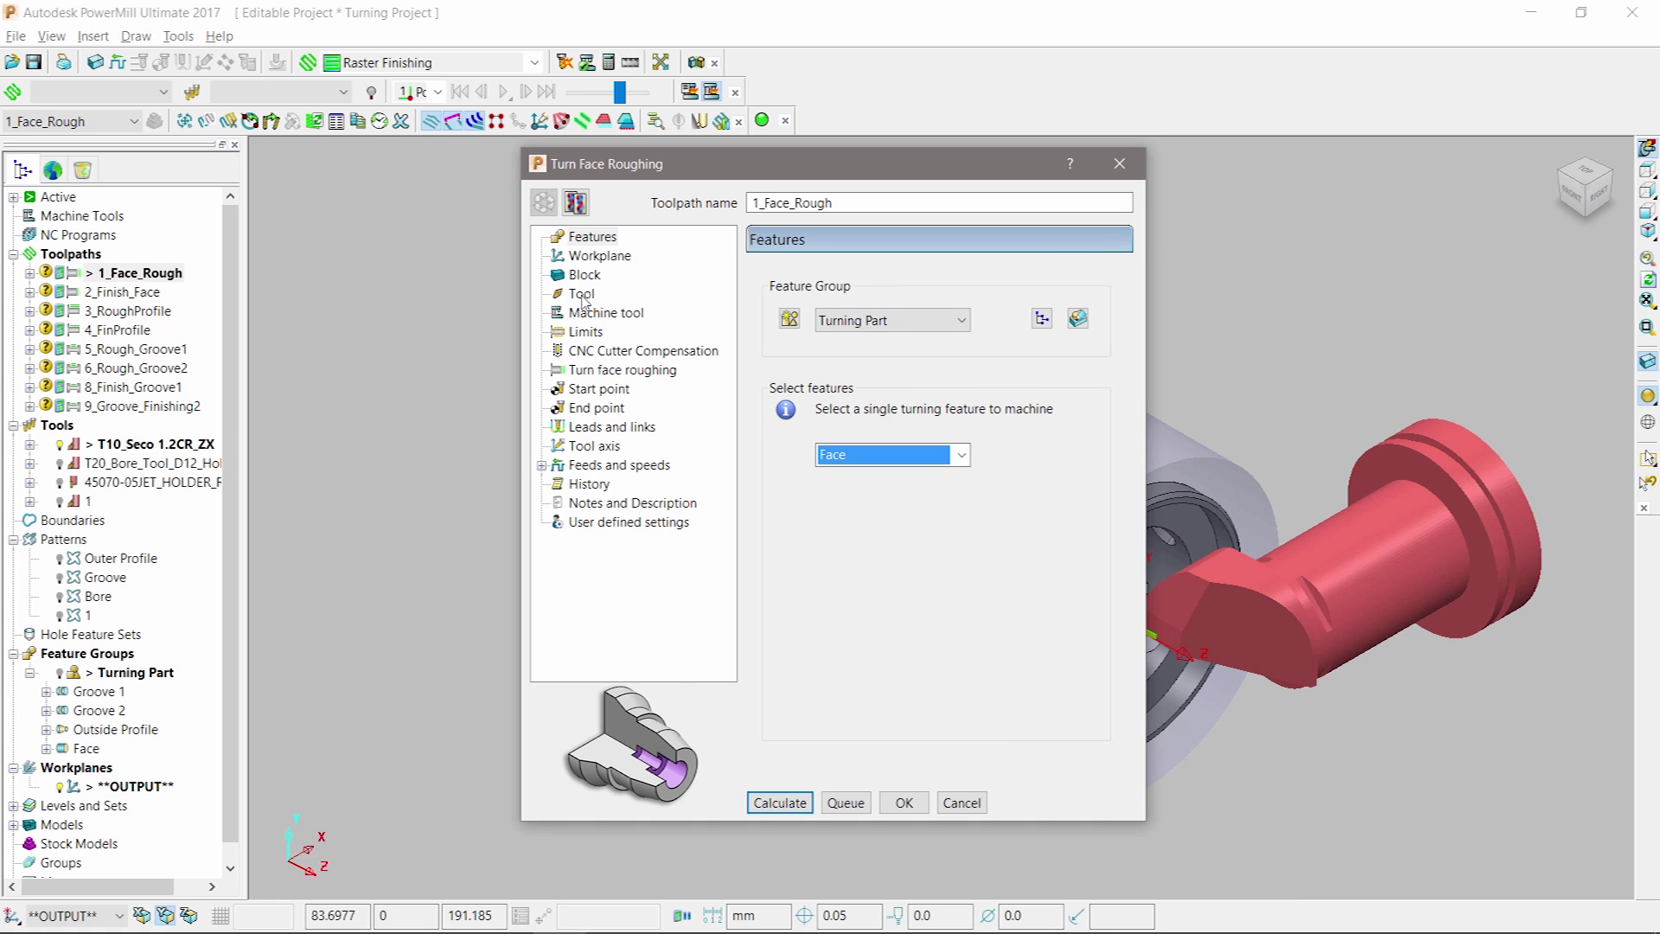
click(604, 370)
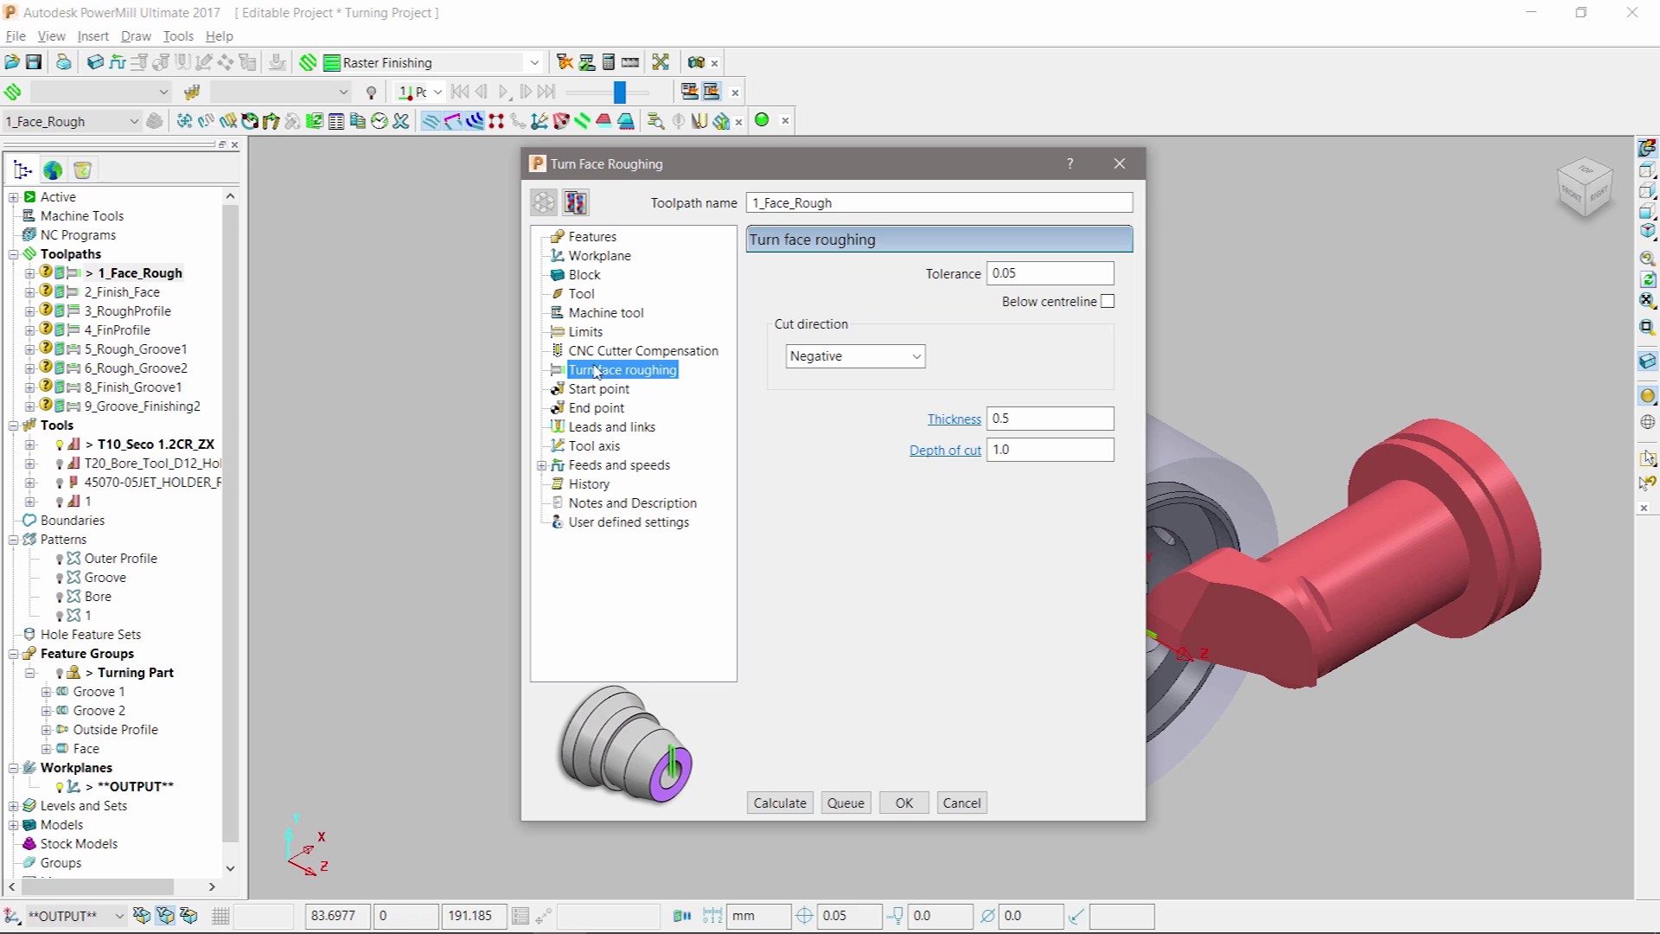
Step: Set the face roughing thickness to 1, calculate the toolpath, and view it isometrically
double_click(1001, 418)
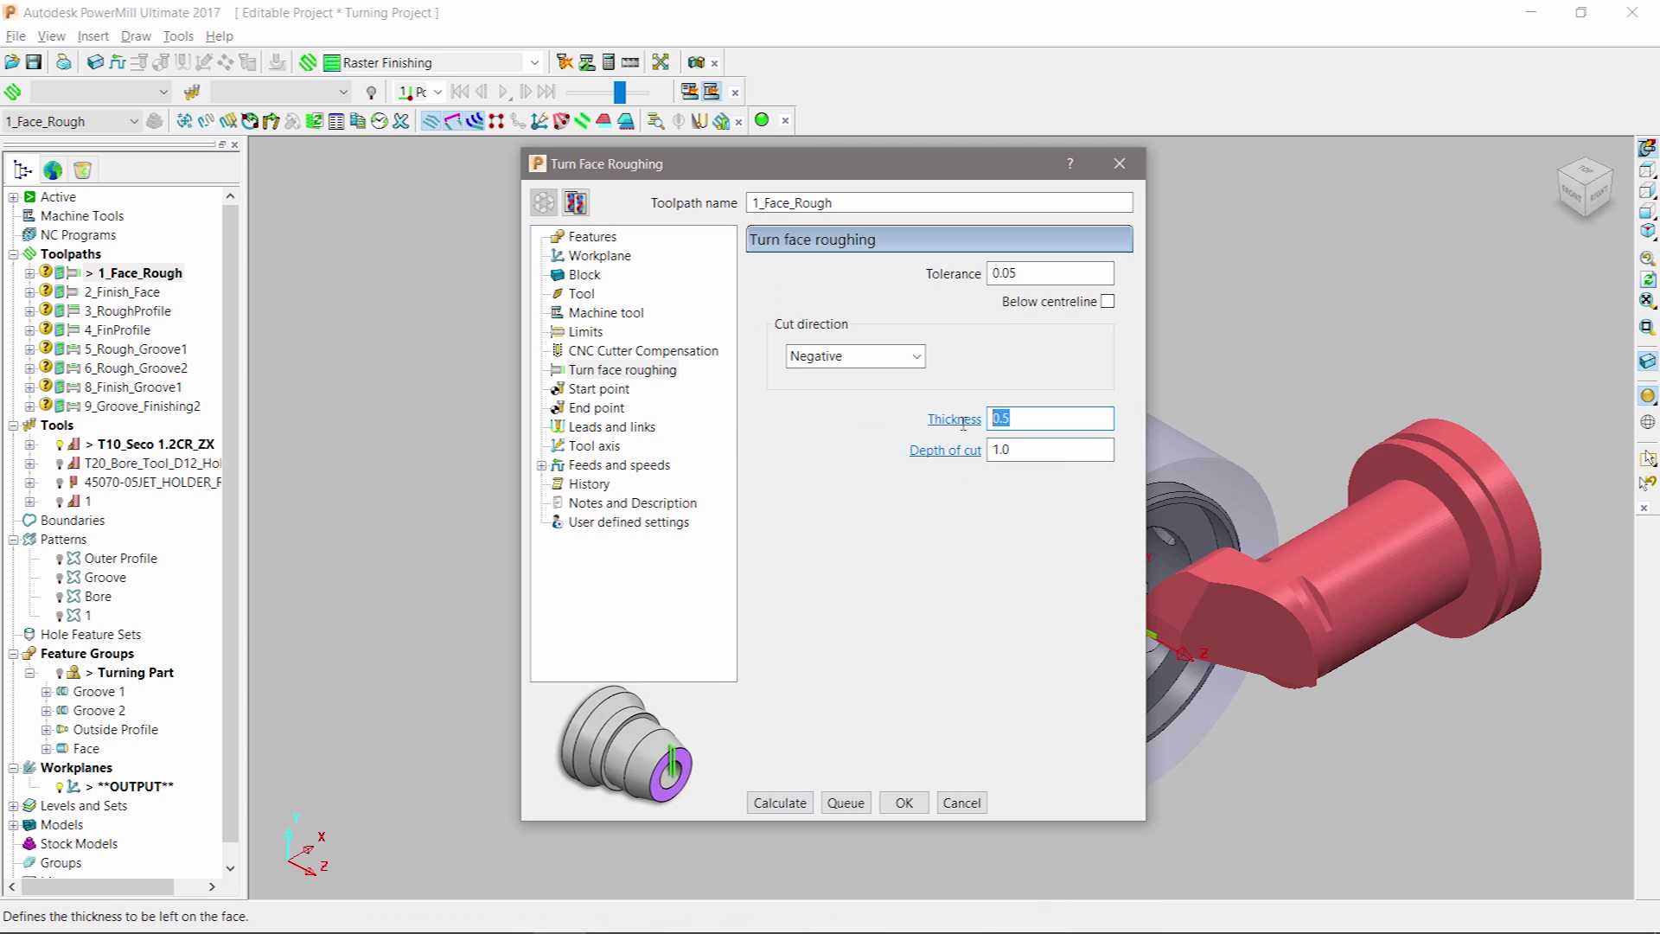
text(1)
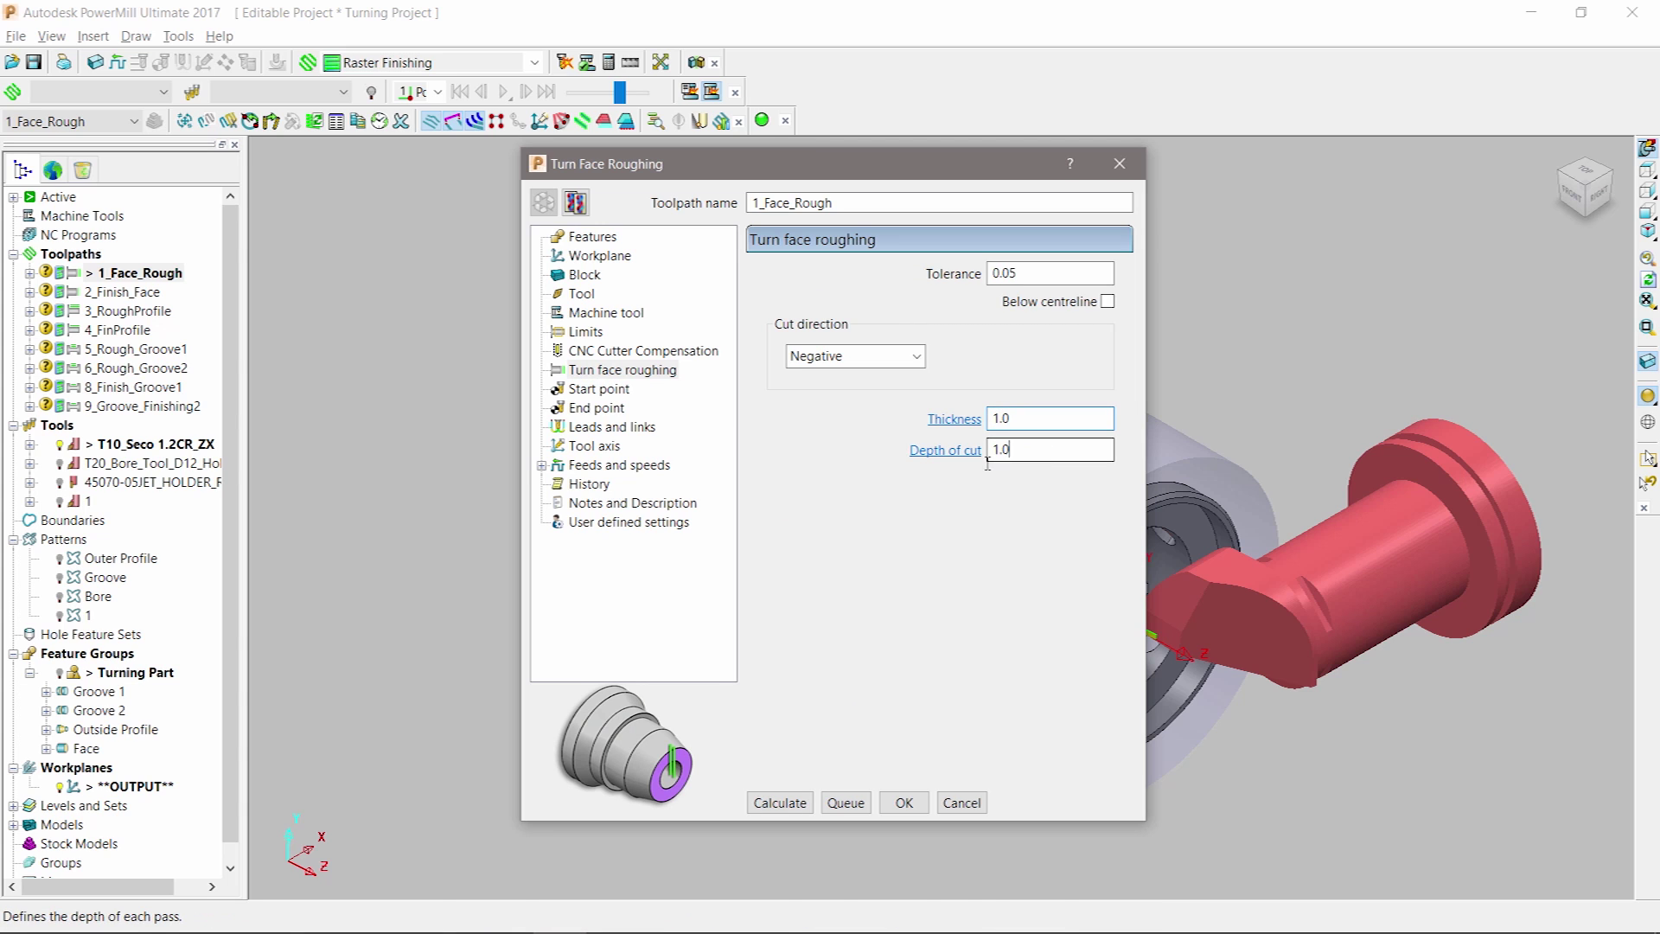
double_click(988, 459)
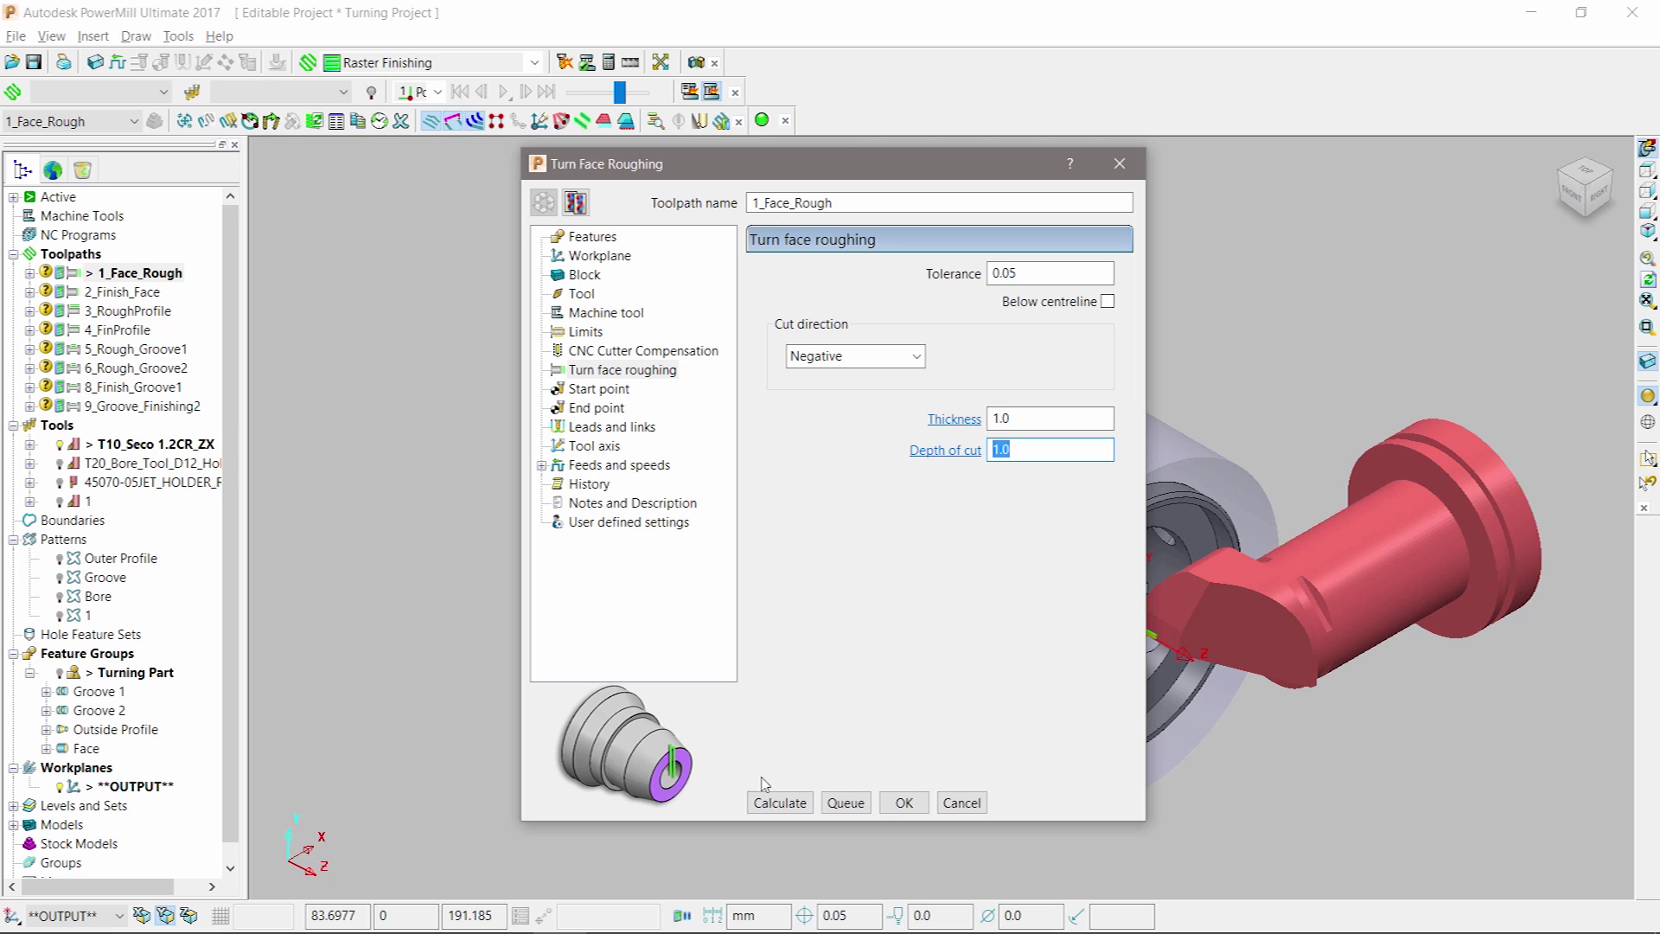
click(779, 803)
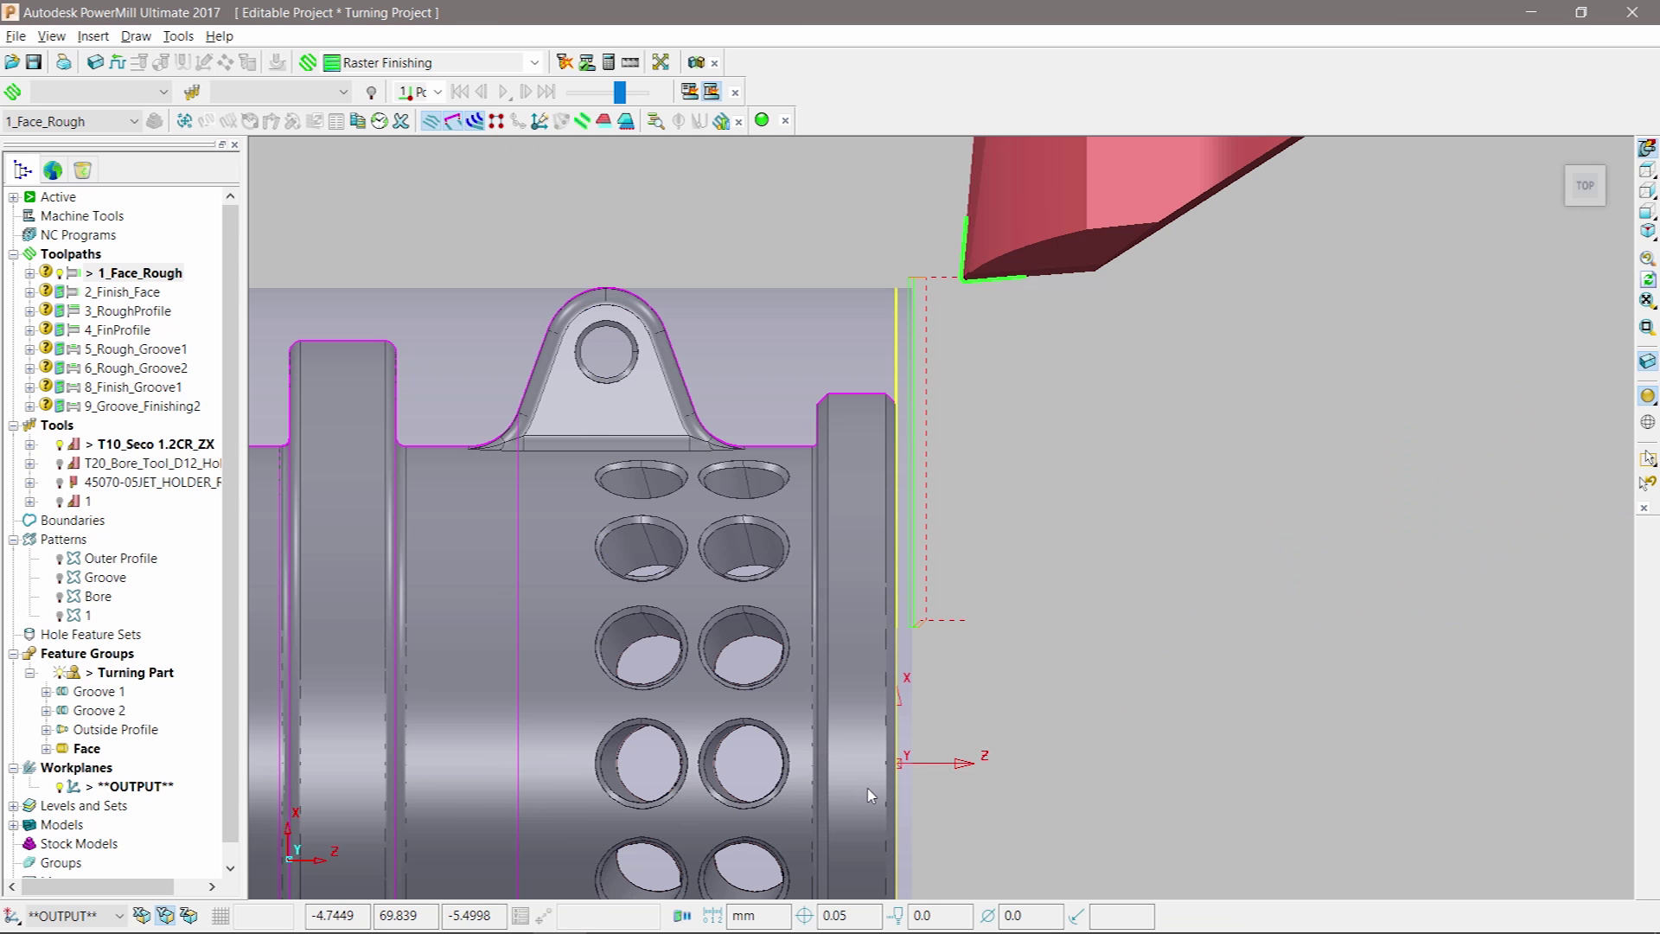
key(ctrl+1)
scroll(964, 591, up, 5)
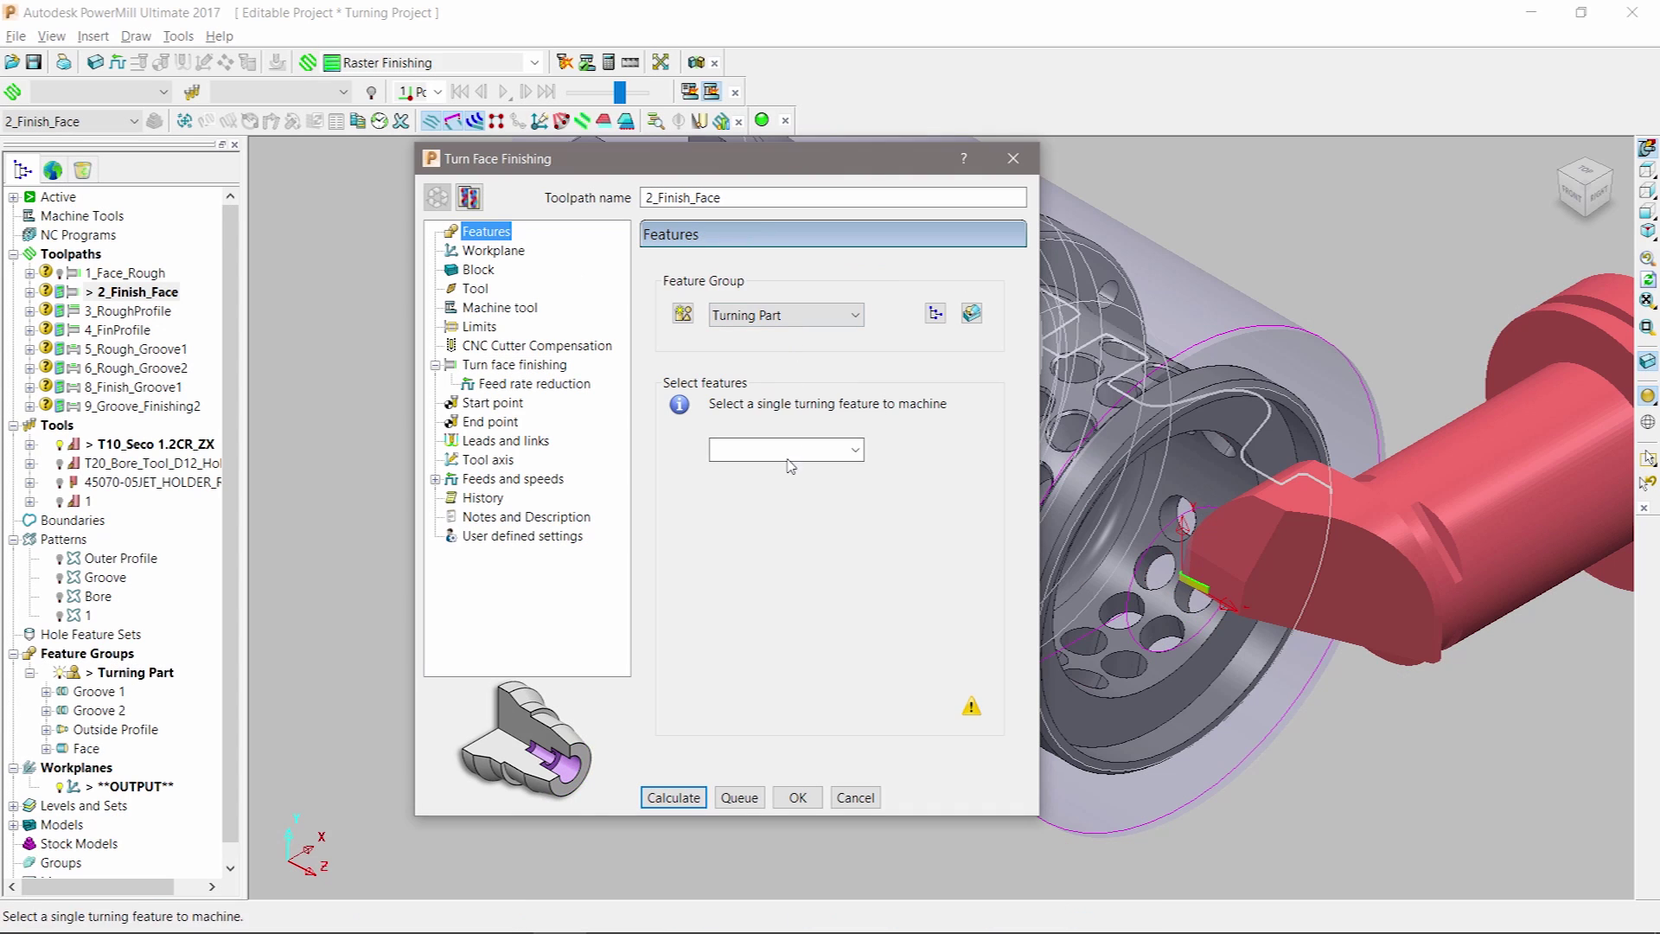
Step: Finish the Face feature in 2_Finish_Face with 1.0 previous thickness and 3 cuts, and calculate it
click(794, 448)
click(760, 487)
click(485, 365)
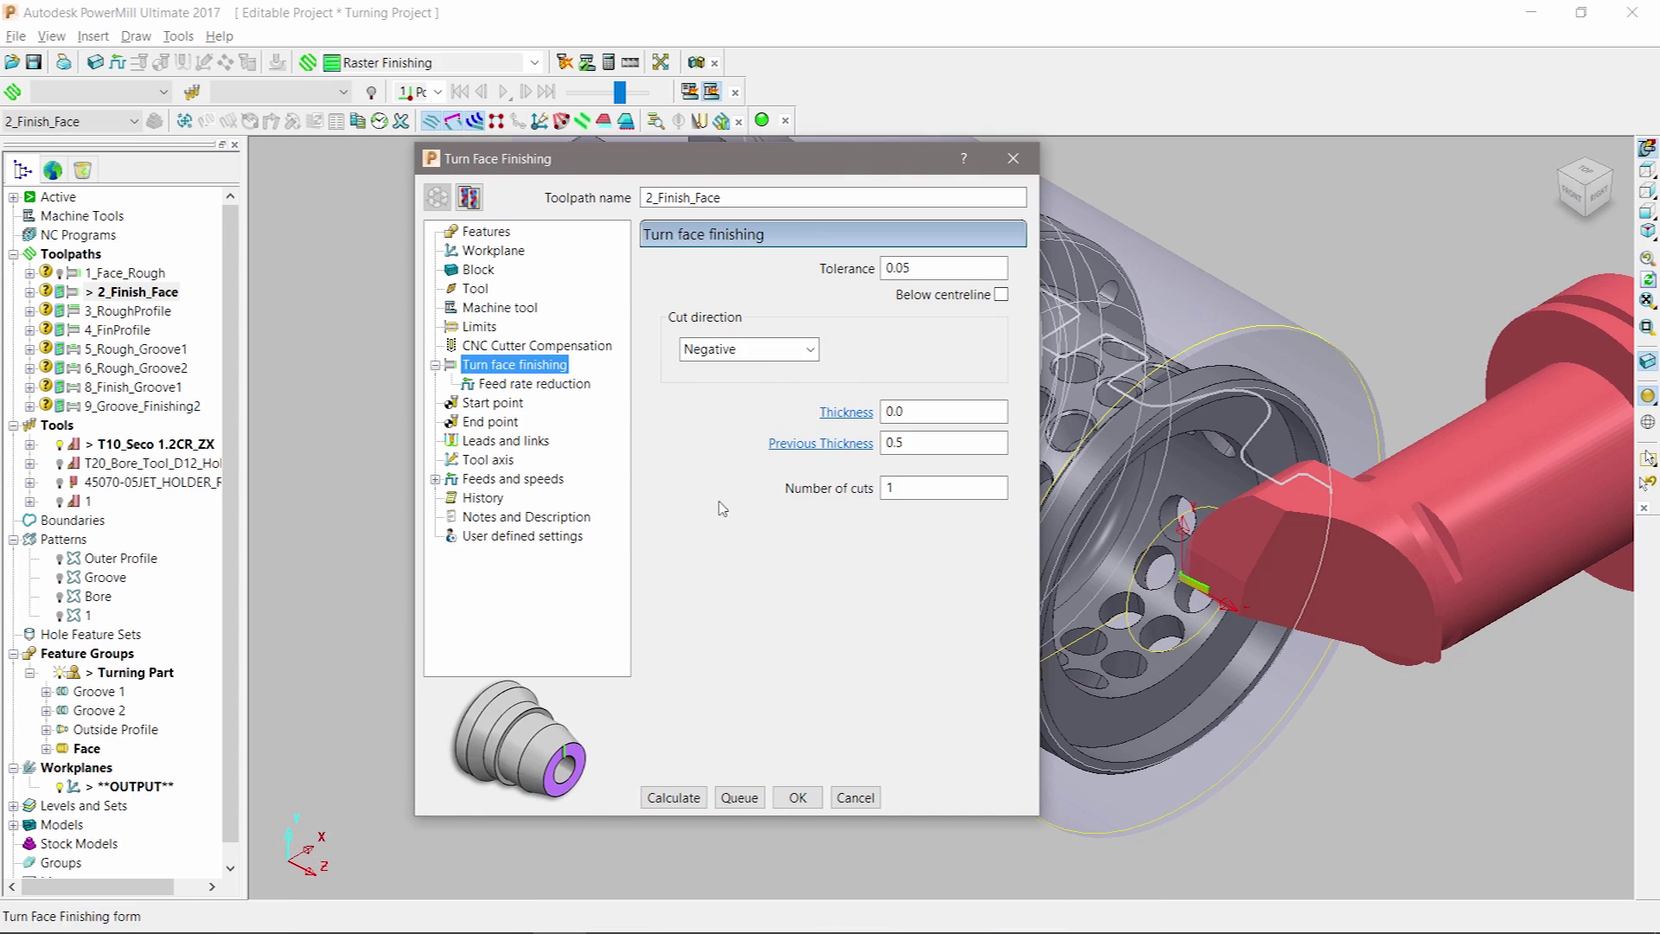
click(810, 442)
key(Tab)
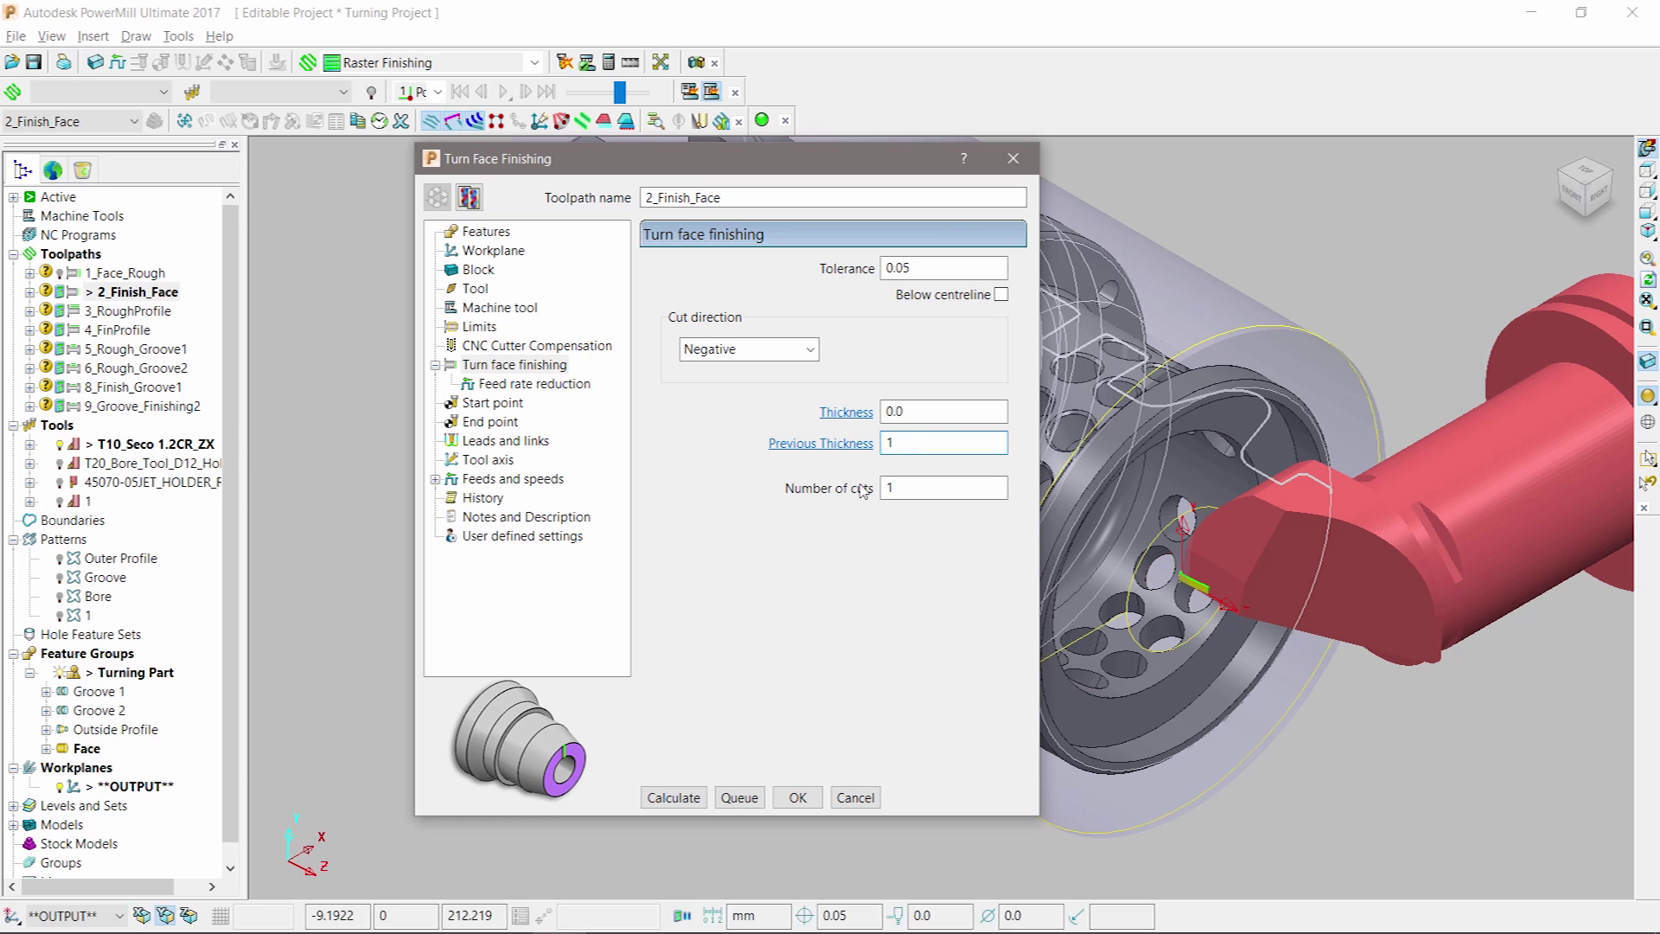
click(683, 796)
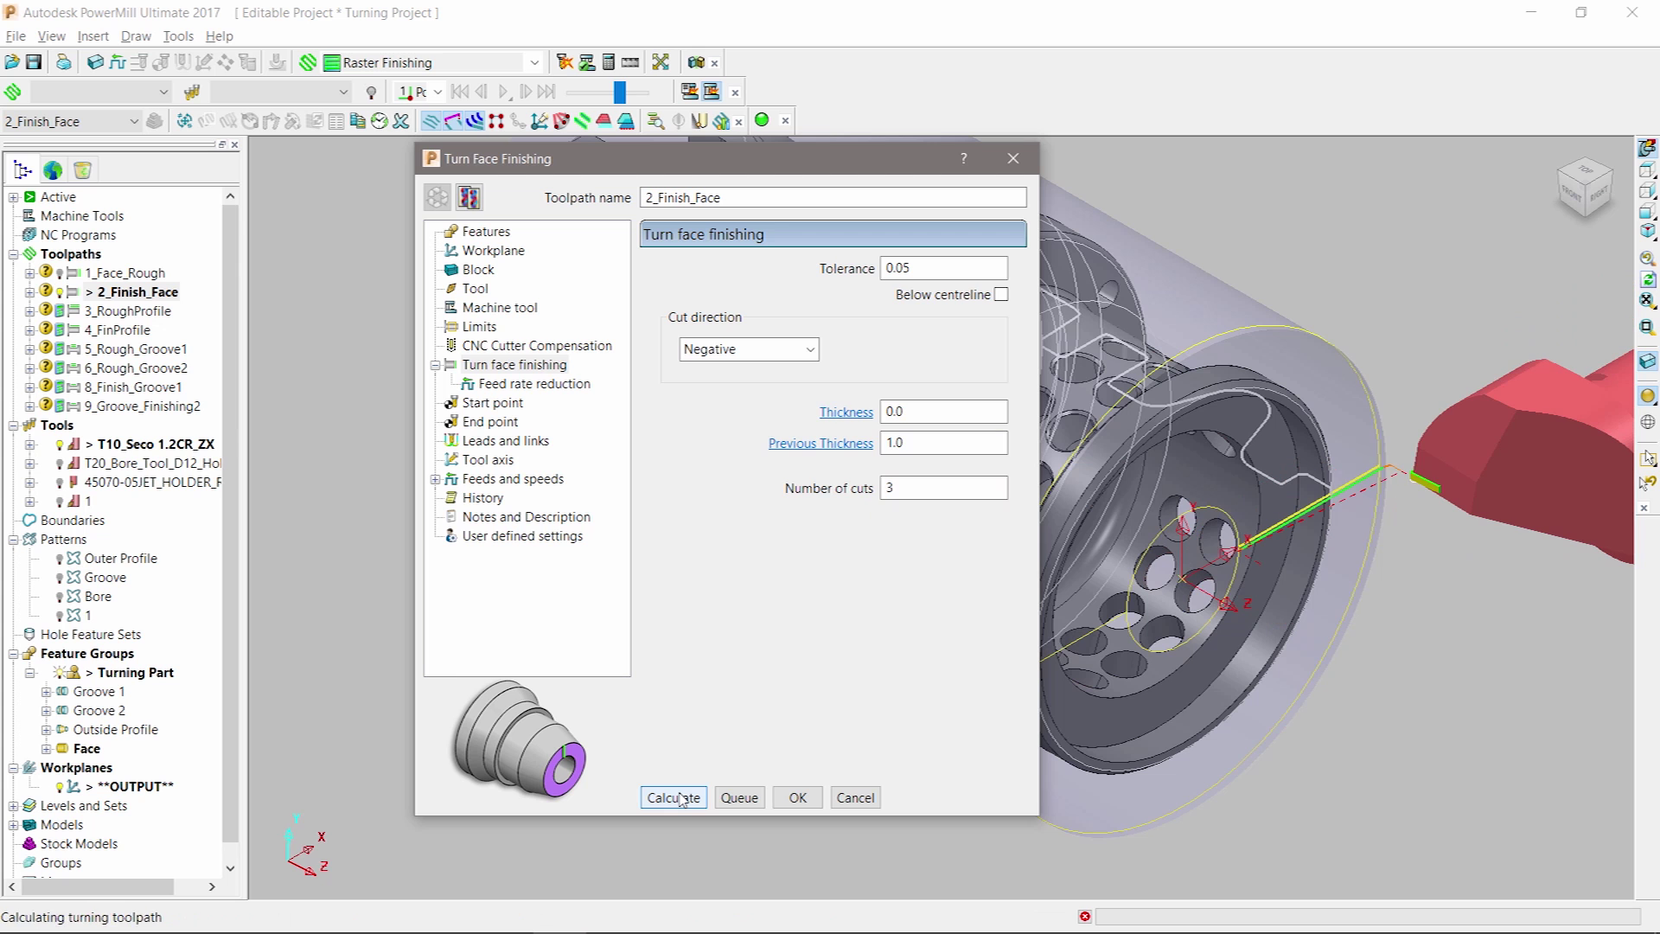
click(855, 797)
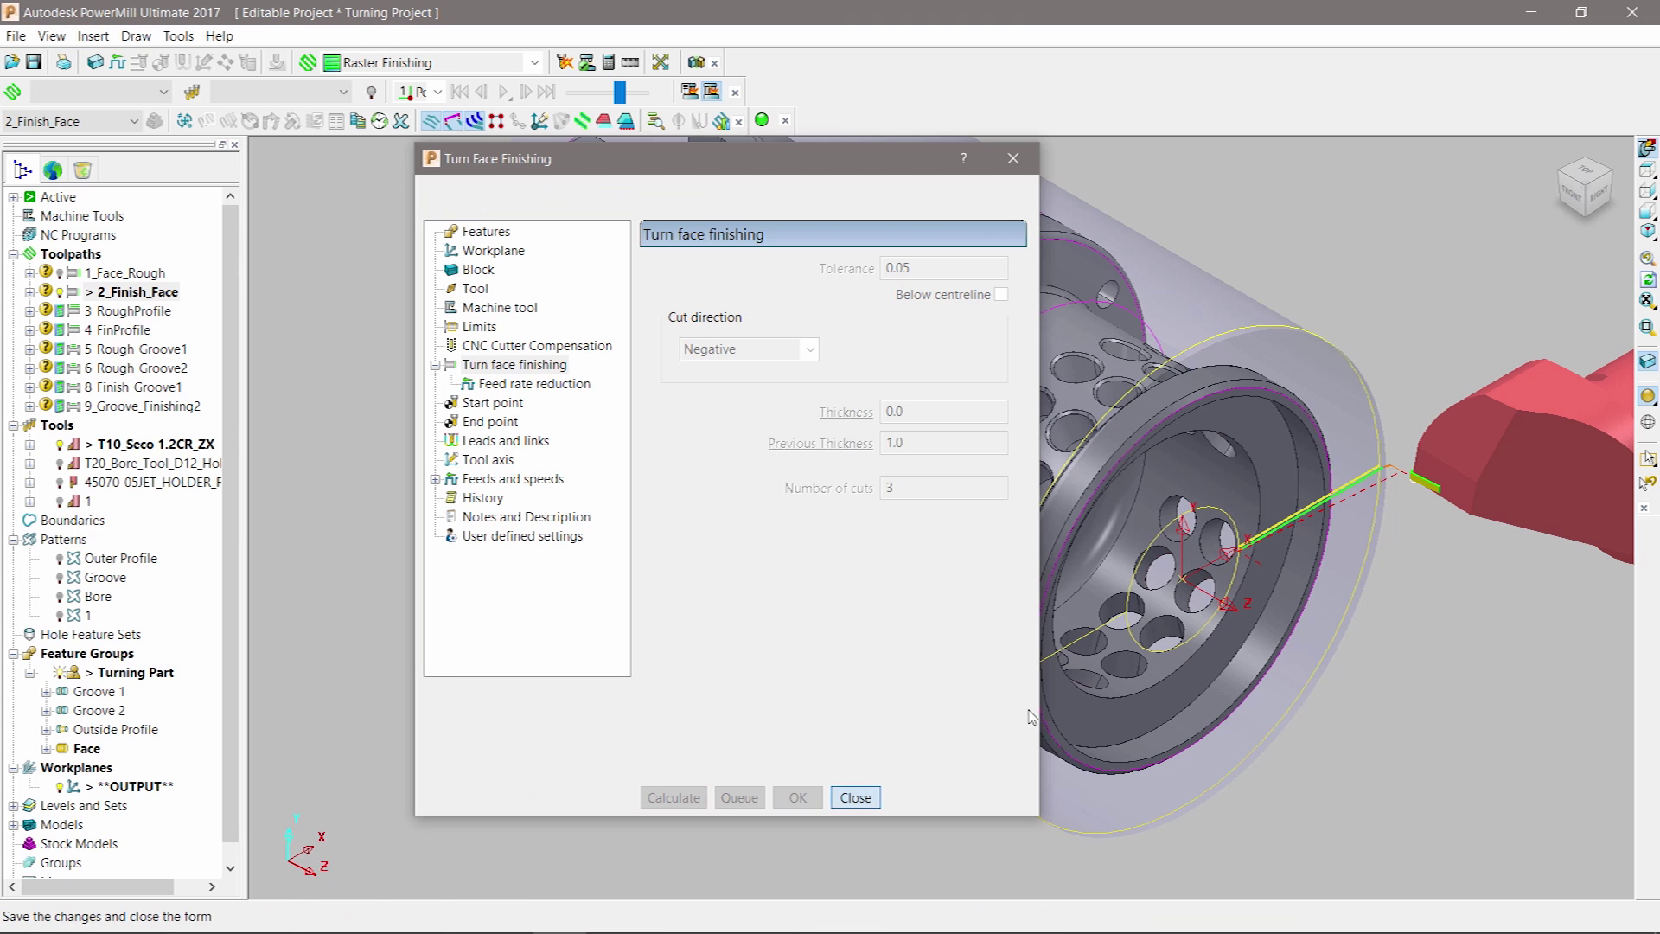
scroll(1323, 531, down, 2)
scroll(1322, 531, up, 6)
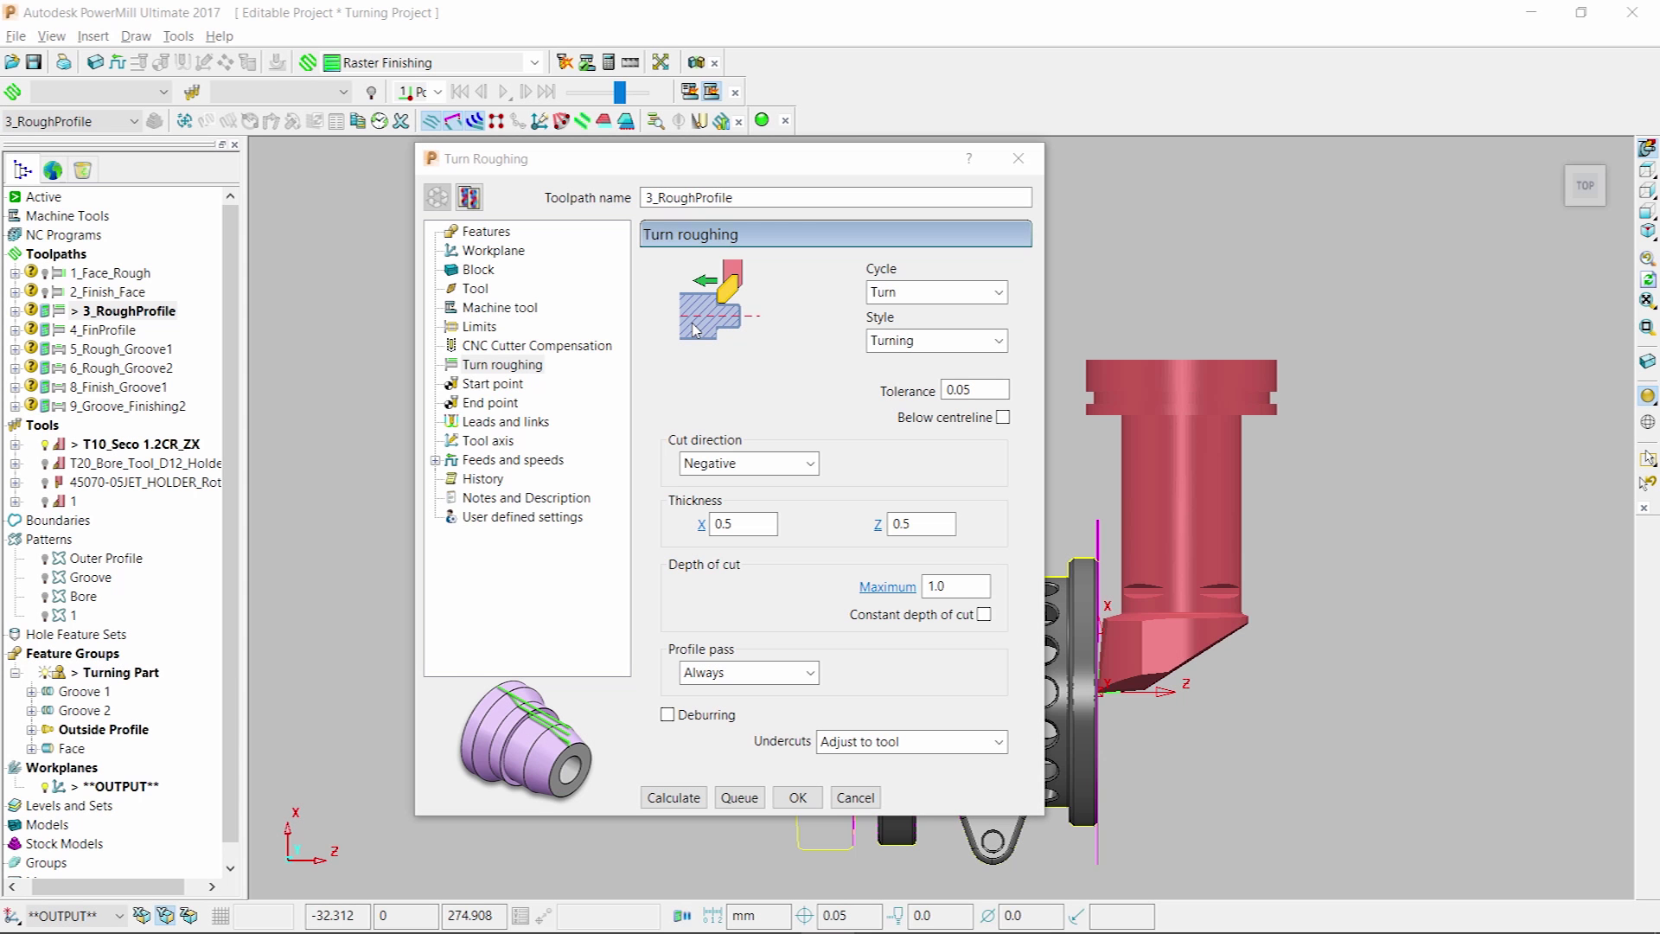
Step: Keep the Turn cycle and Turning style for 3_RoughProfile, leaving 0.2 thickness in X and Z
click(998, 292)
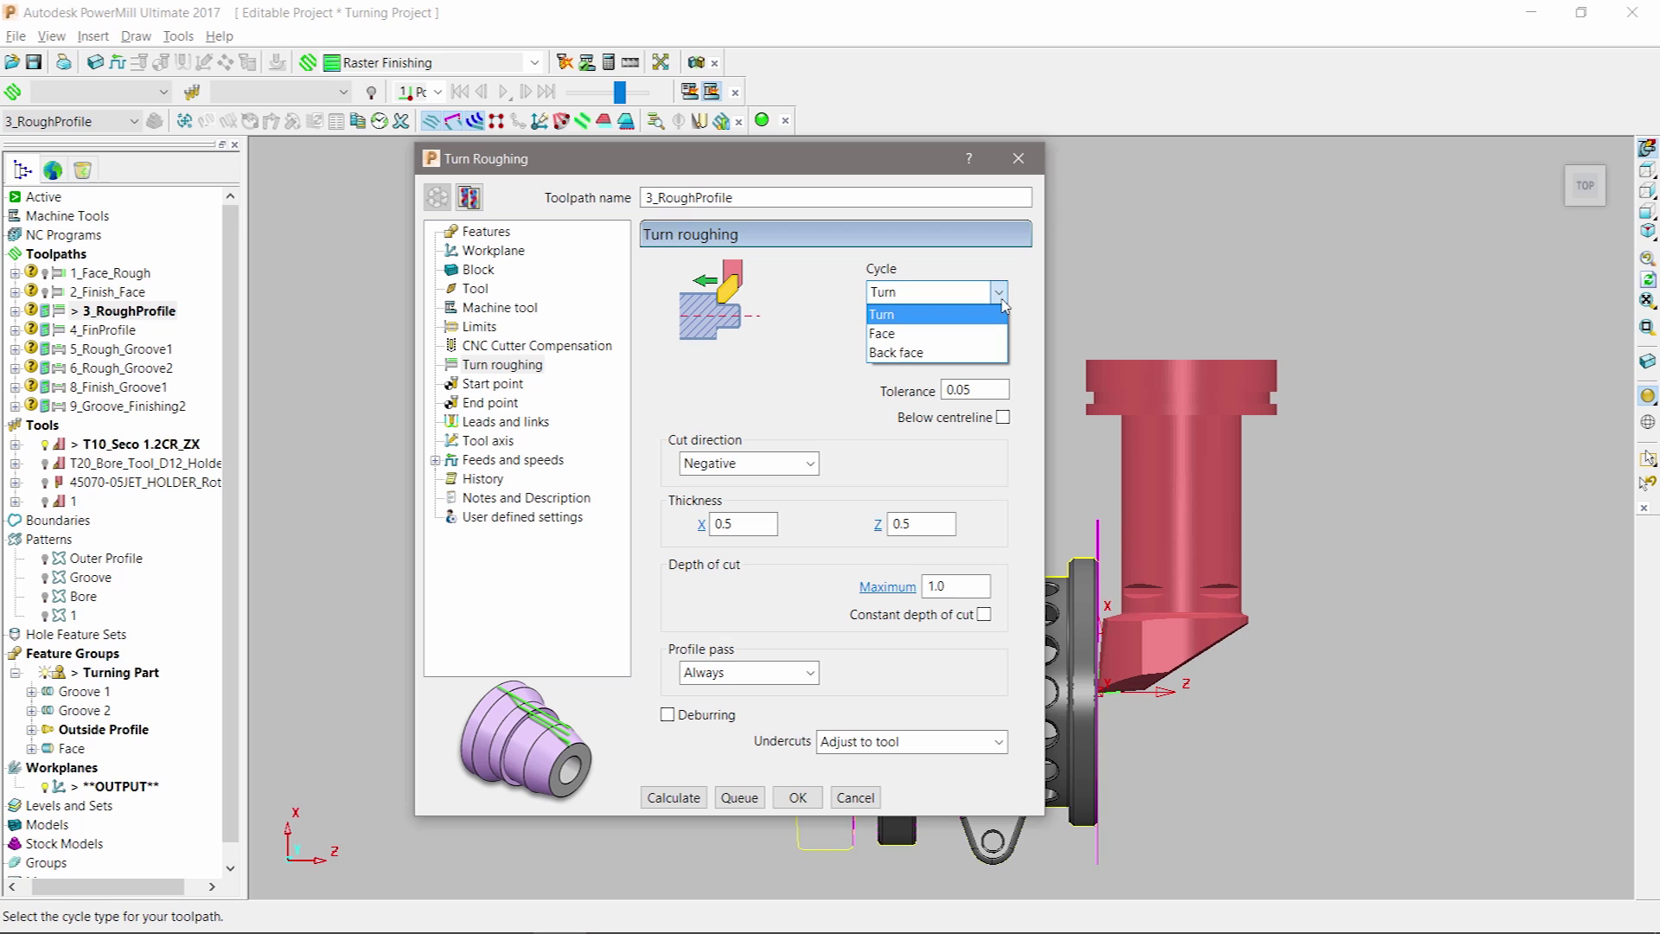
click(1001, 313)
click(999, 342)
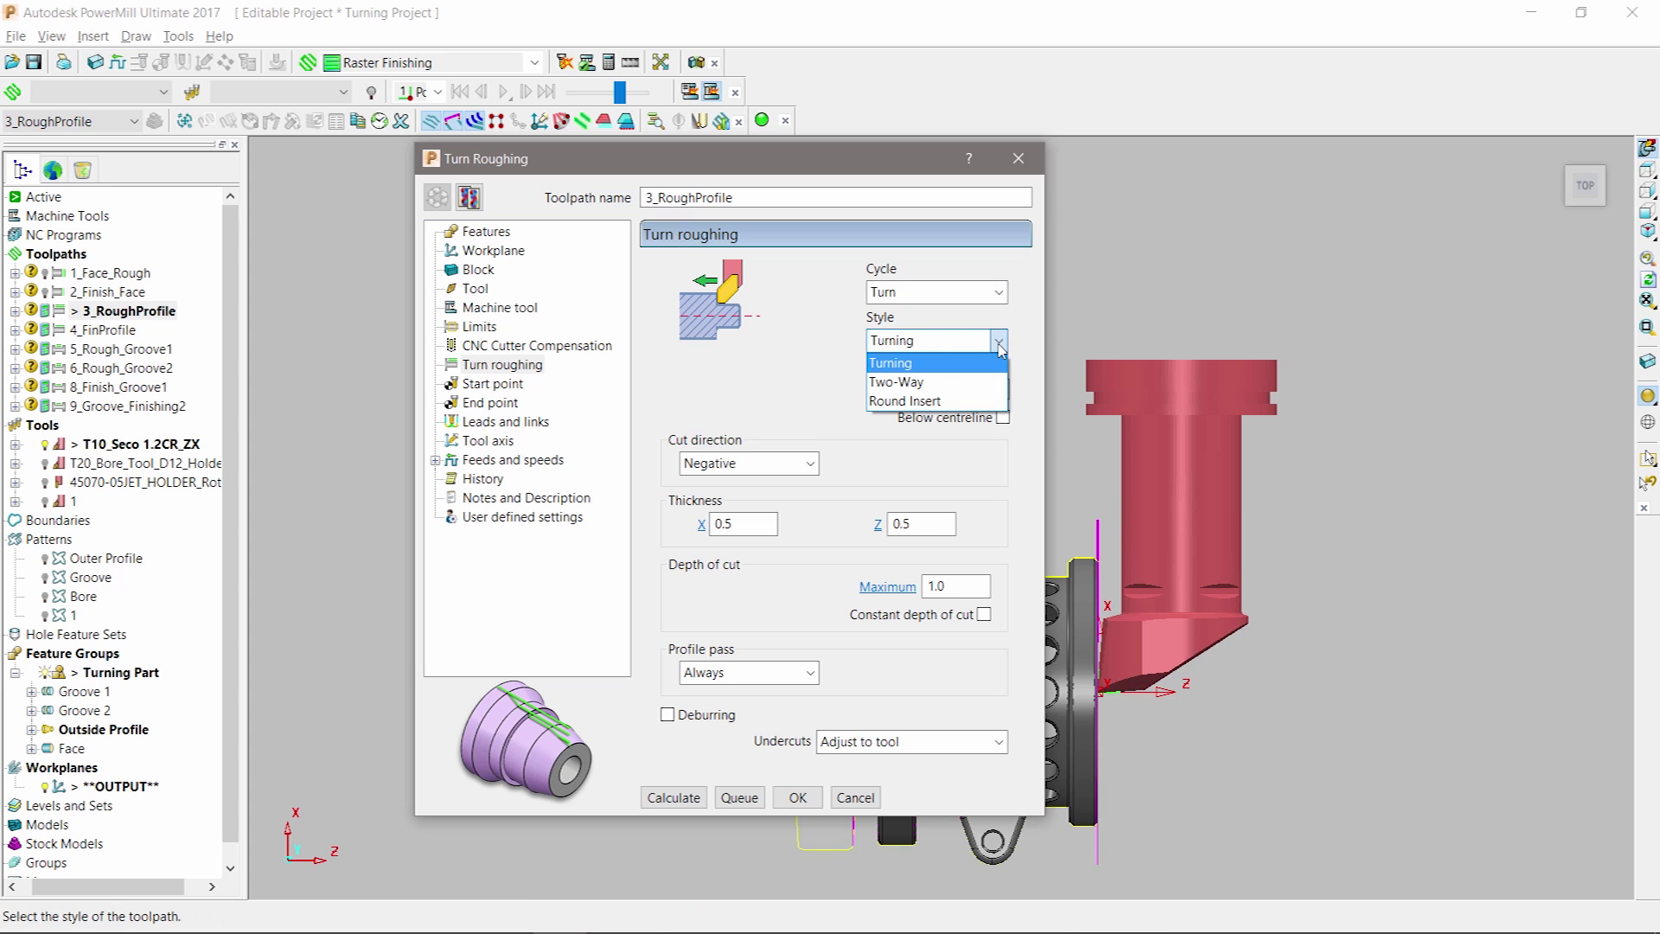
click(1000, 344)
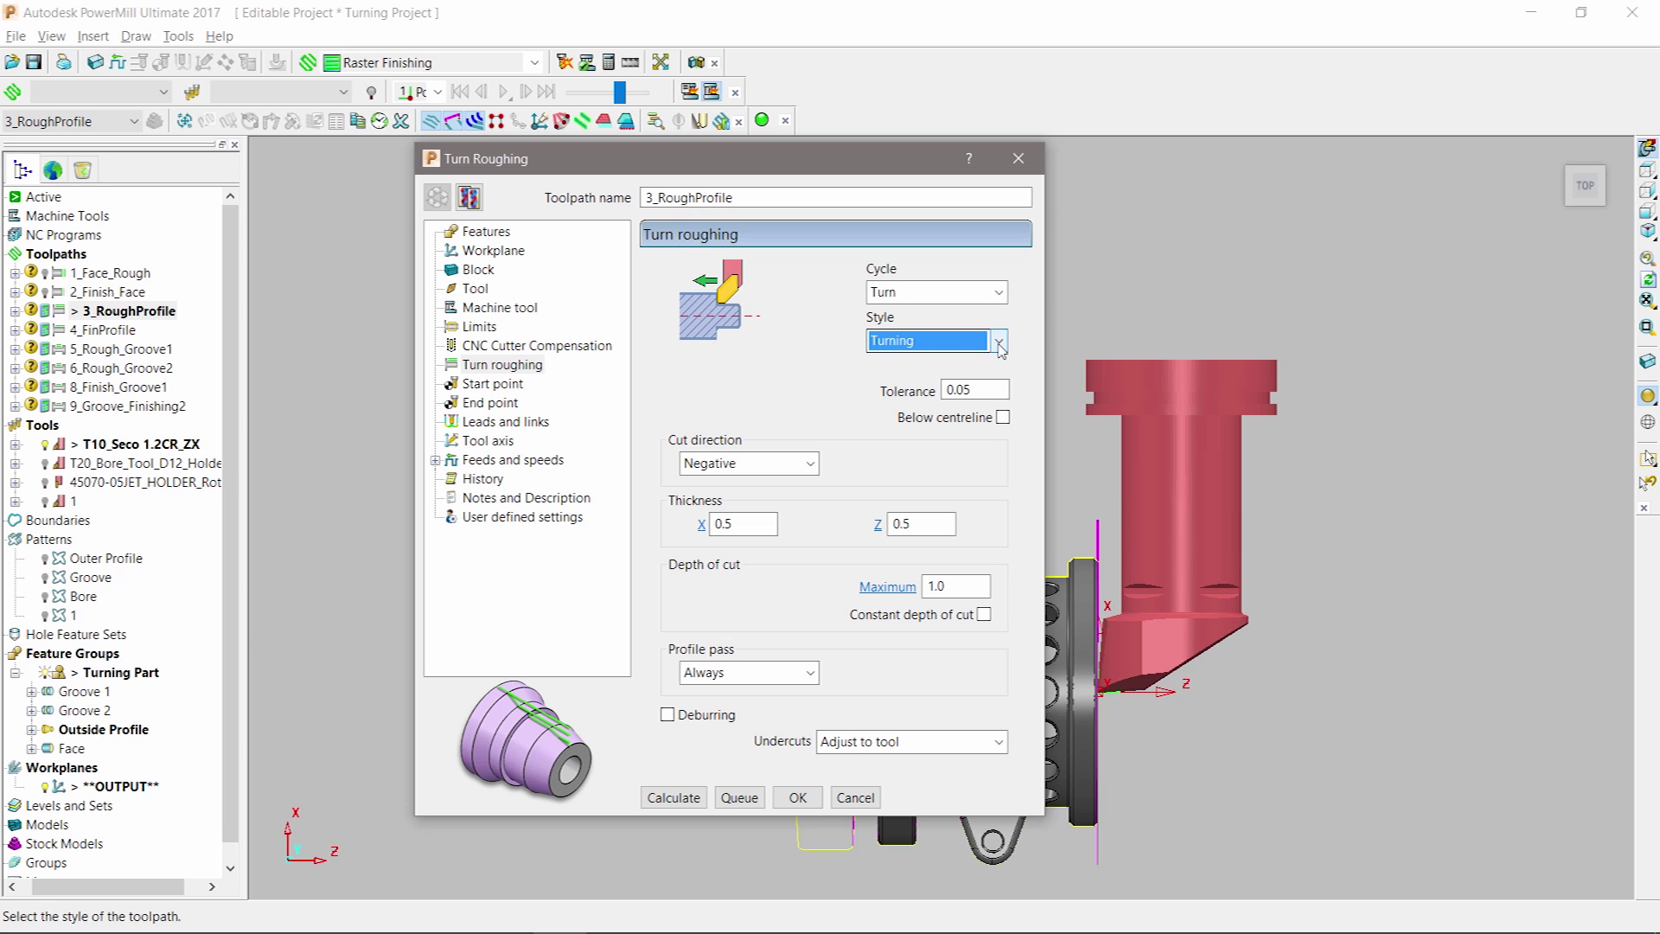
click(700, 525)
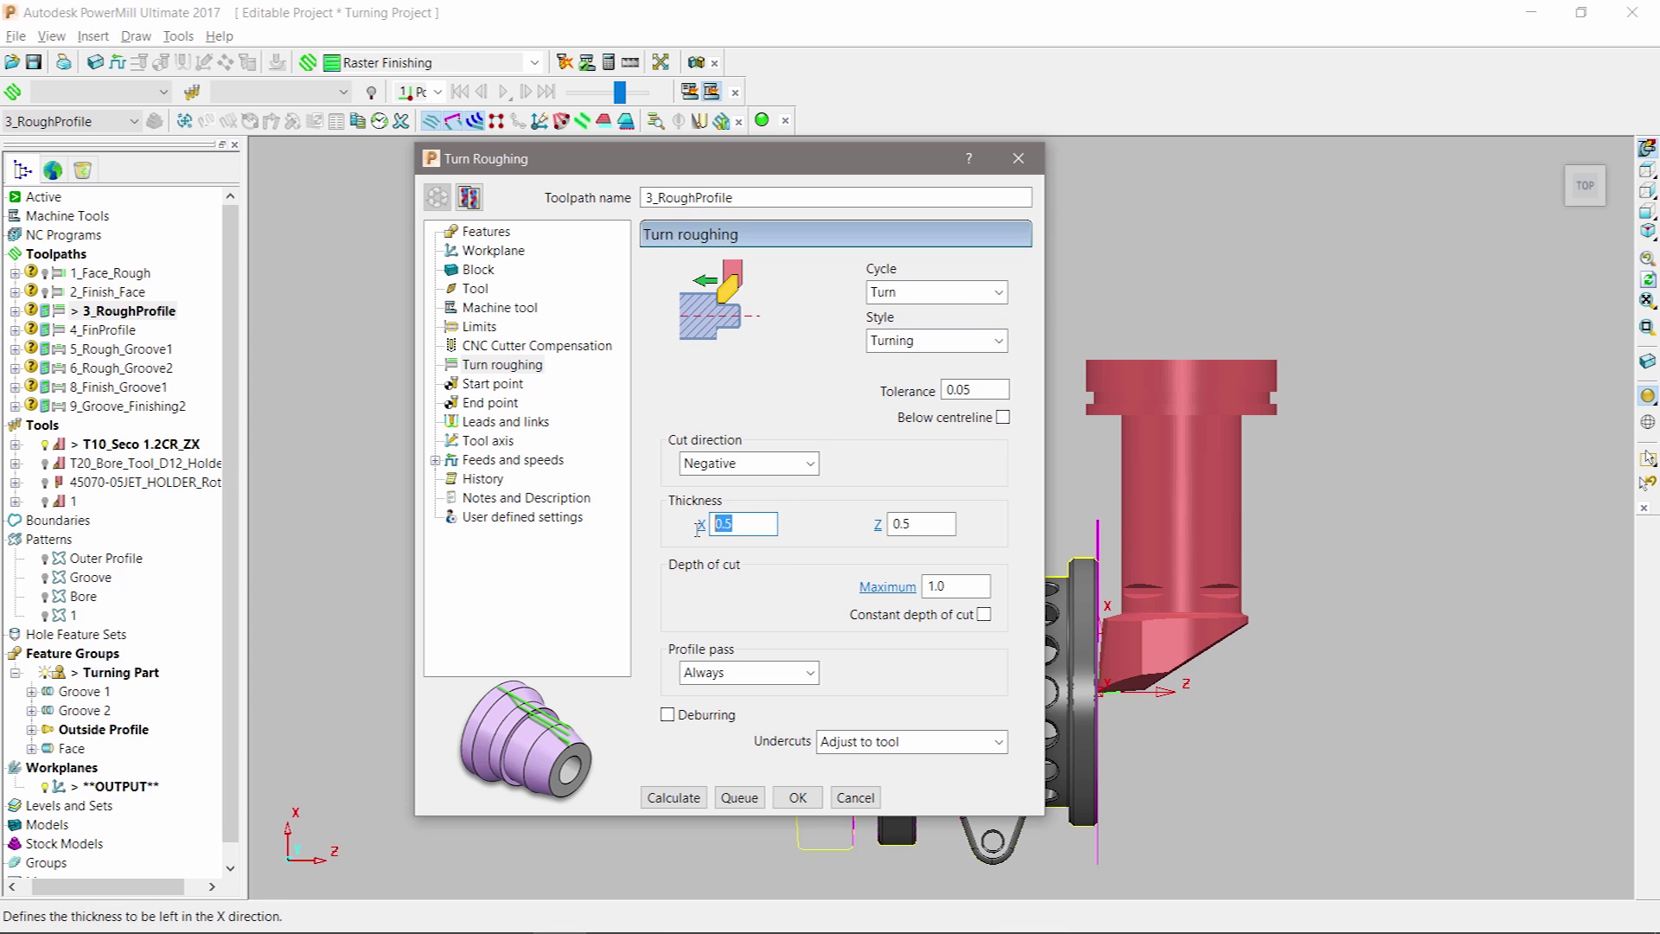
key(Tab)
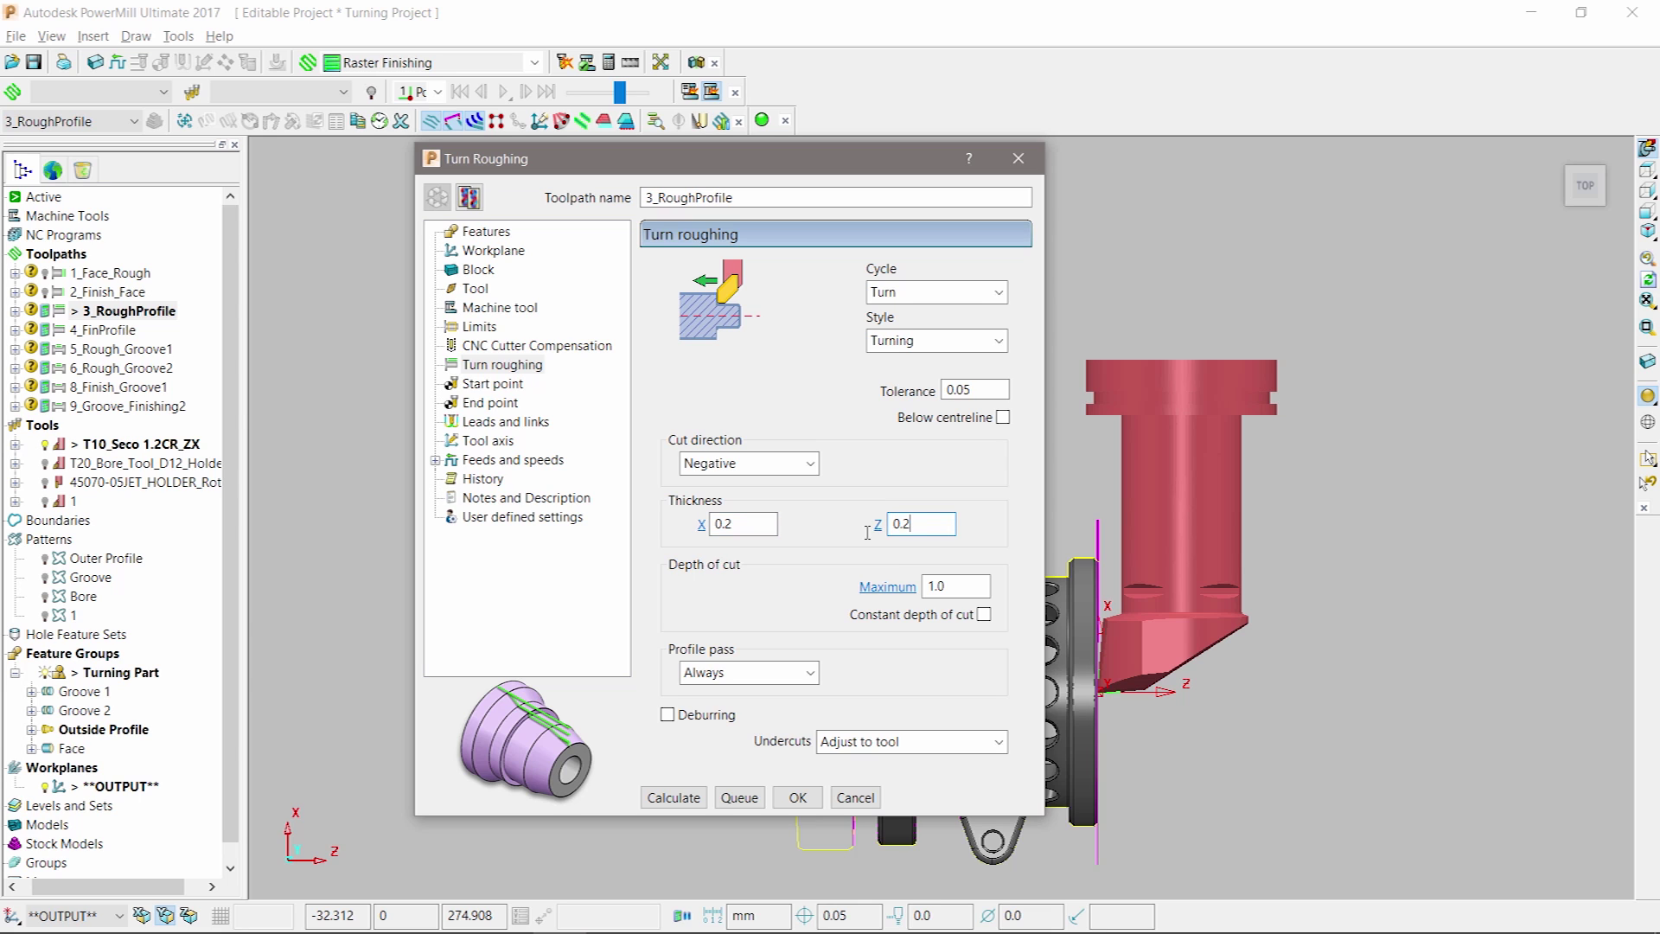
text(0.2)
click(752, 673)
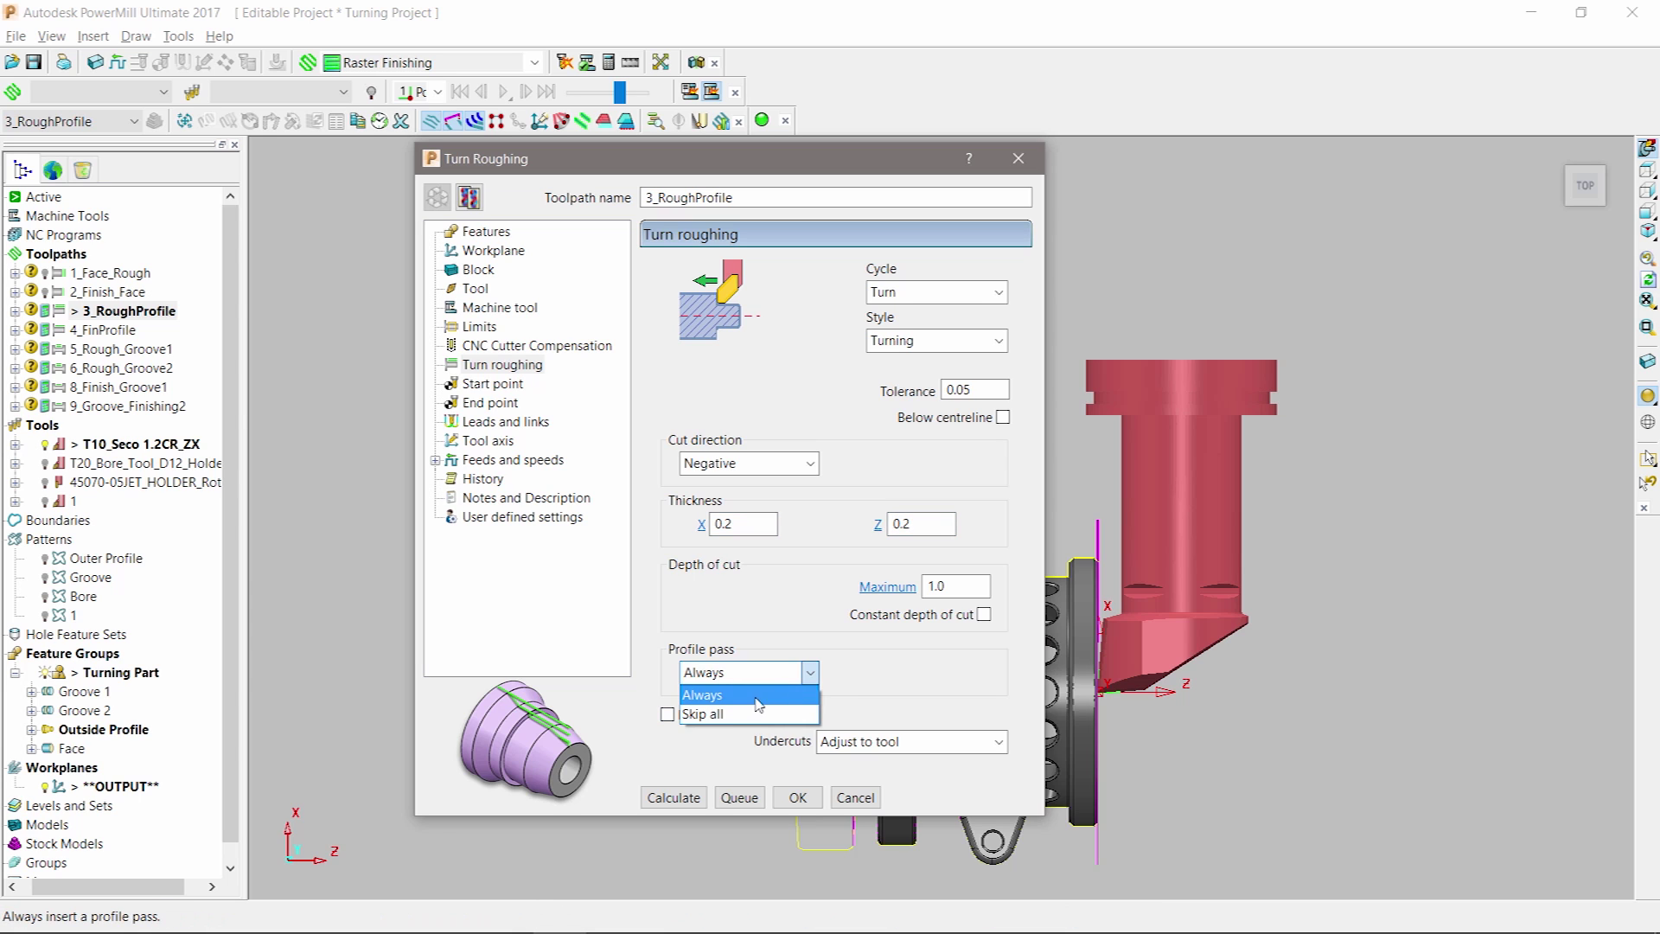
Step: Calculate 3_RoughProfile with the profile pass kept at Always
click(758, 698)
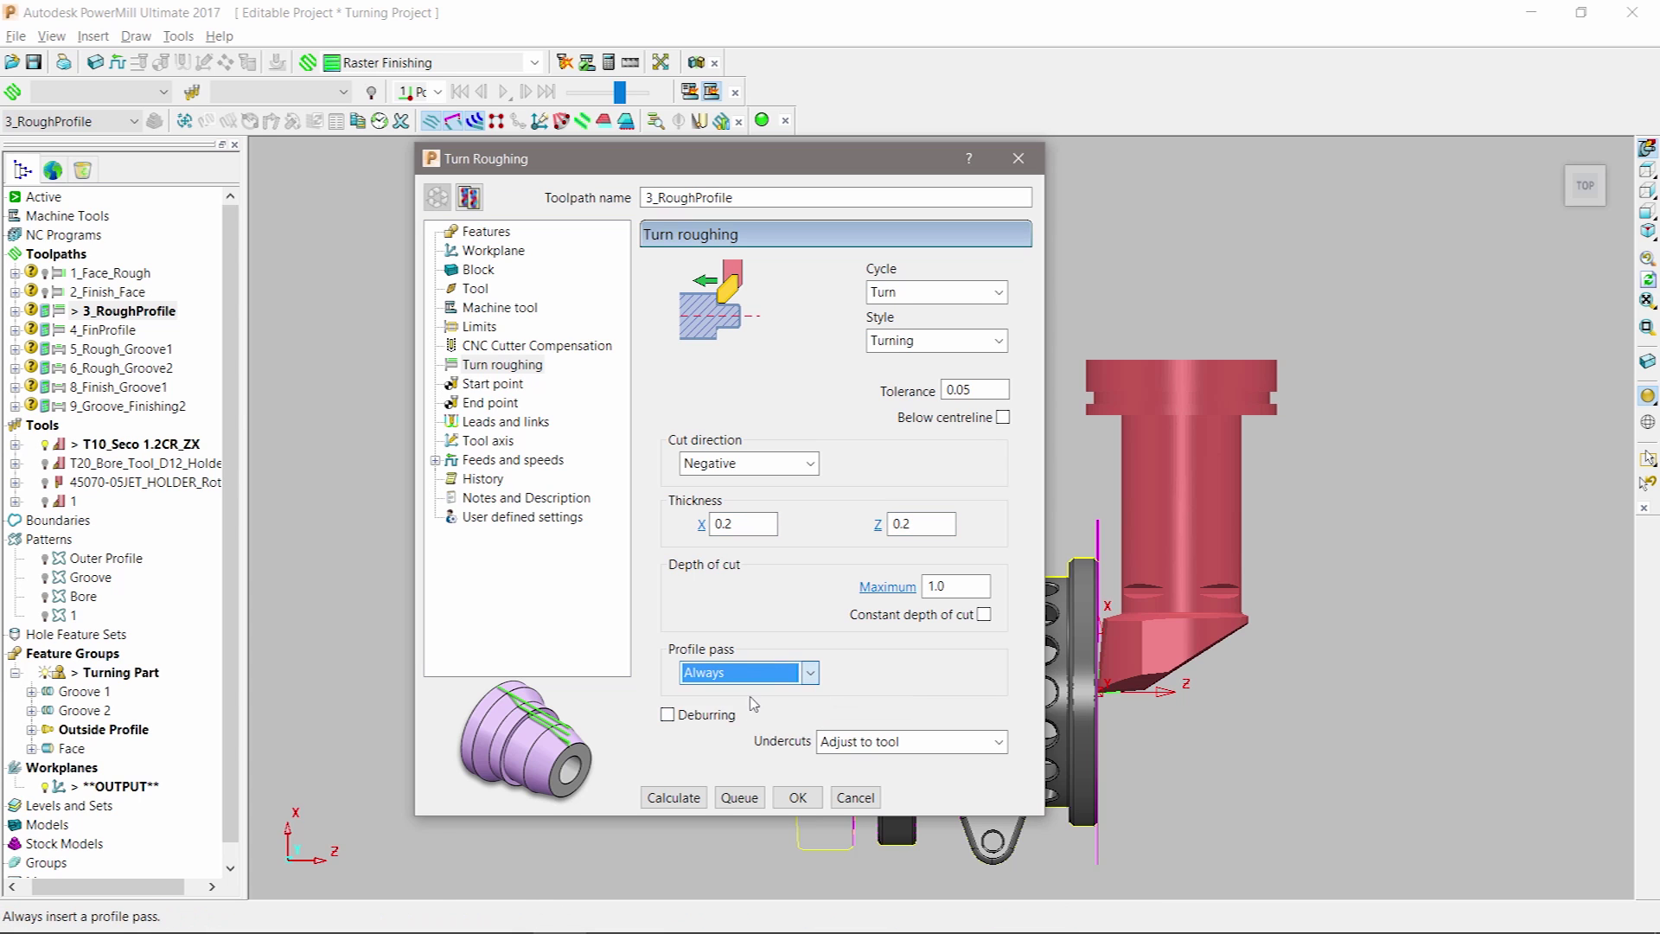
click(670, 800)
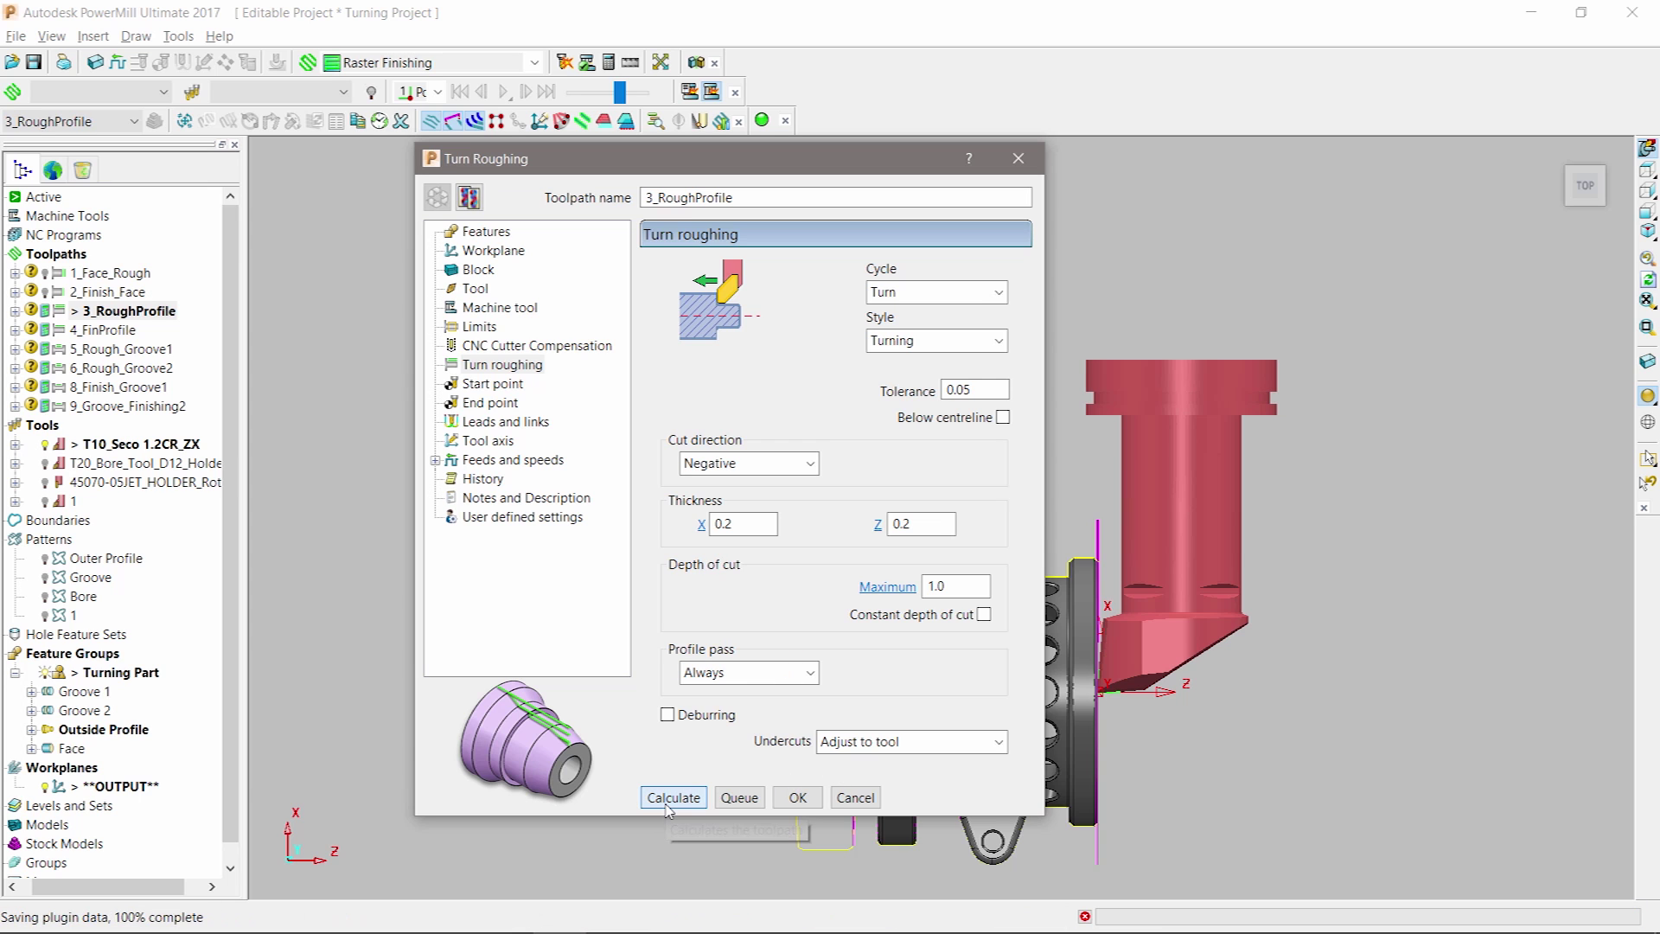
click(853, 797)
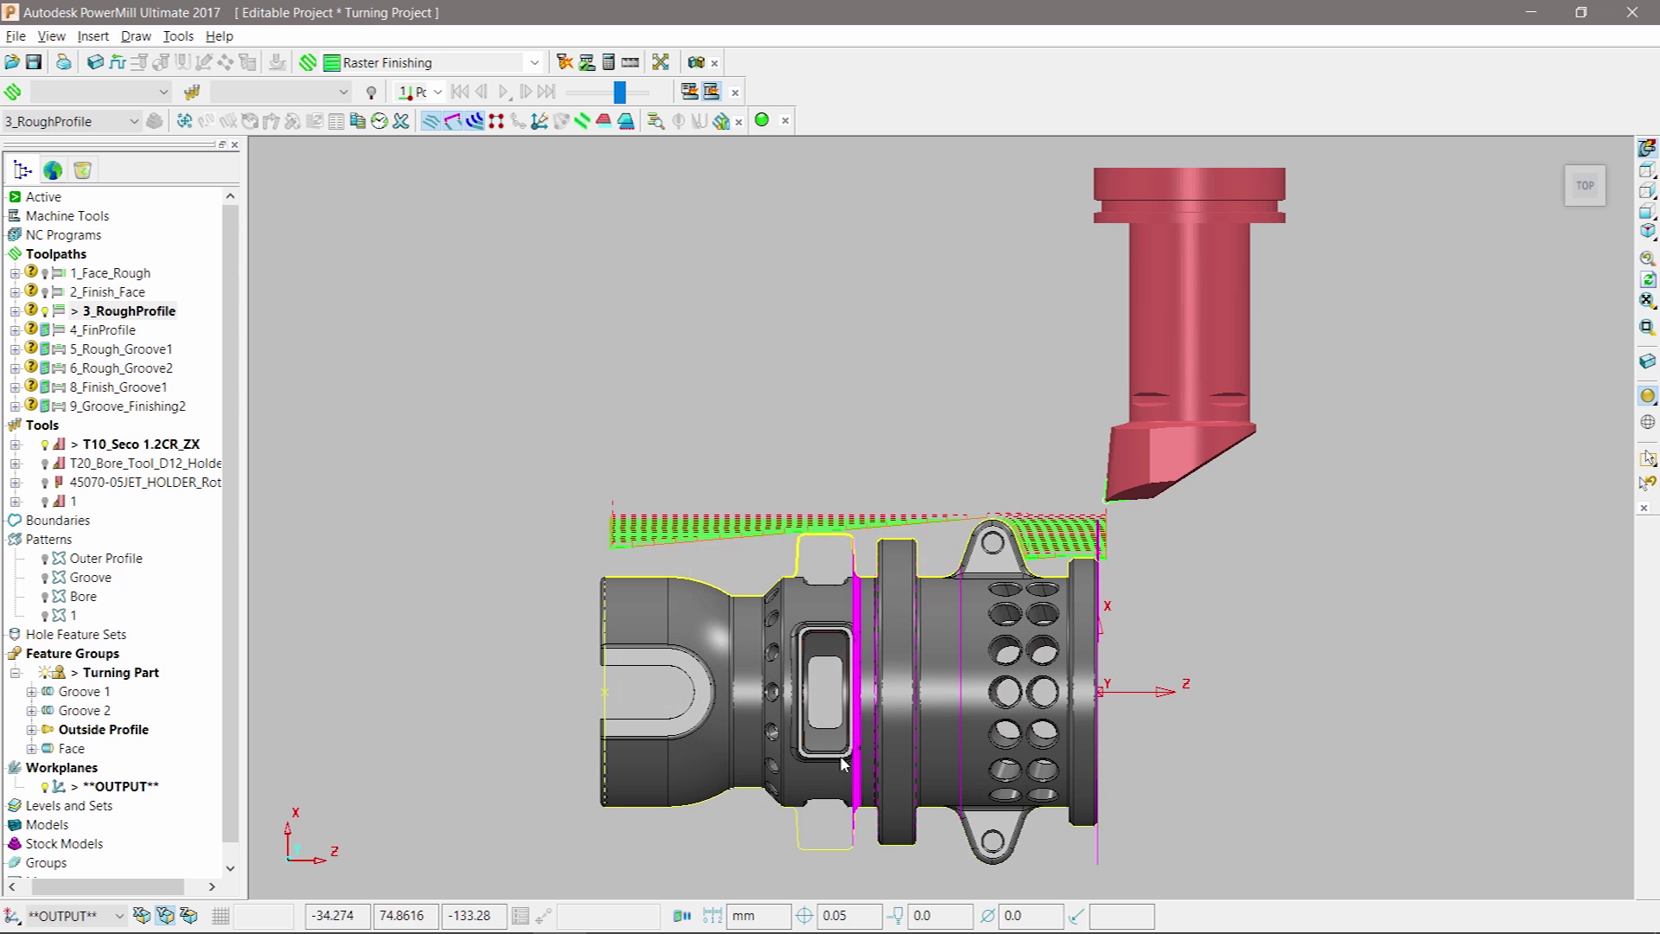
Step: Simulate 3_RoughProfile from the start and zoom in on its roughing passes
right_click(123, 309)
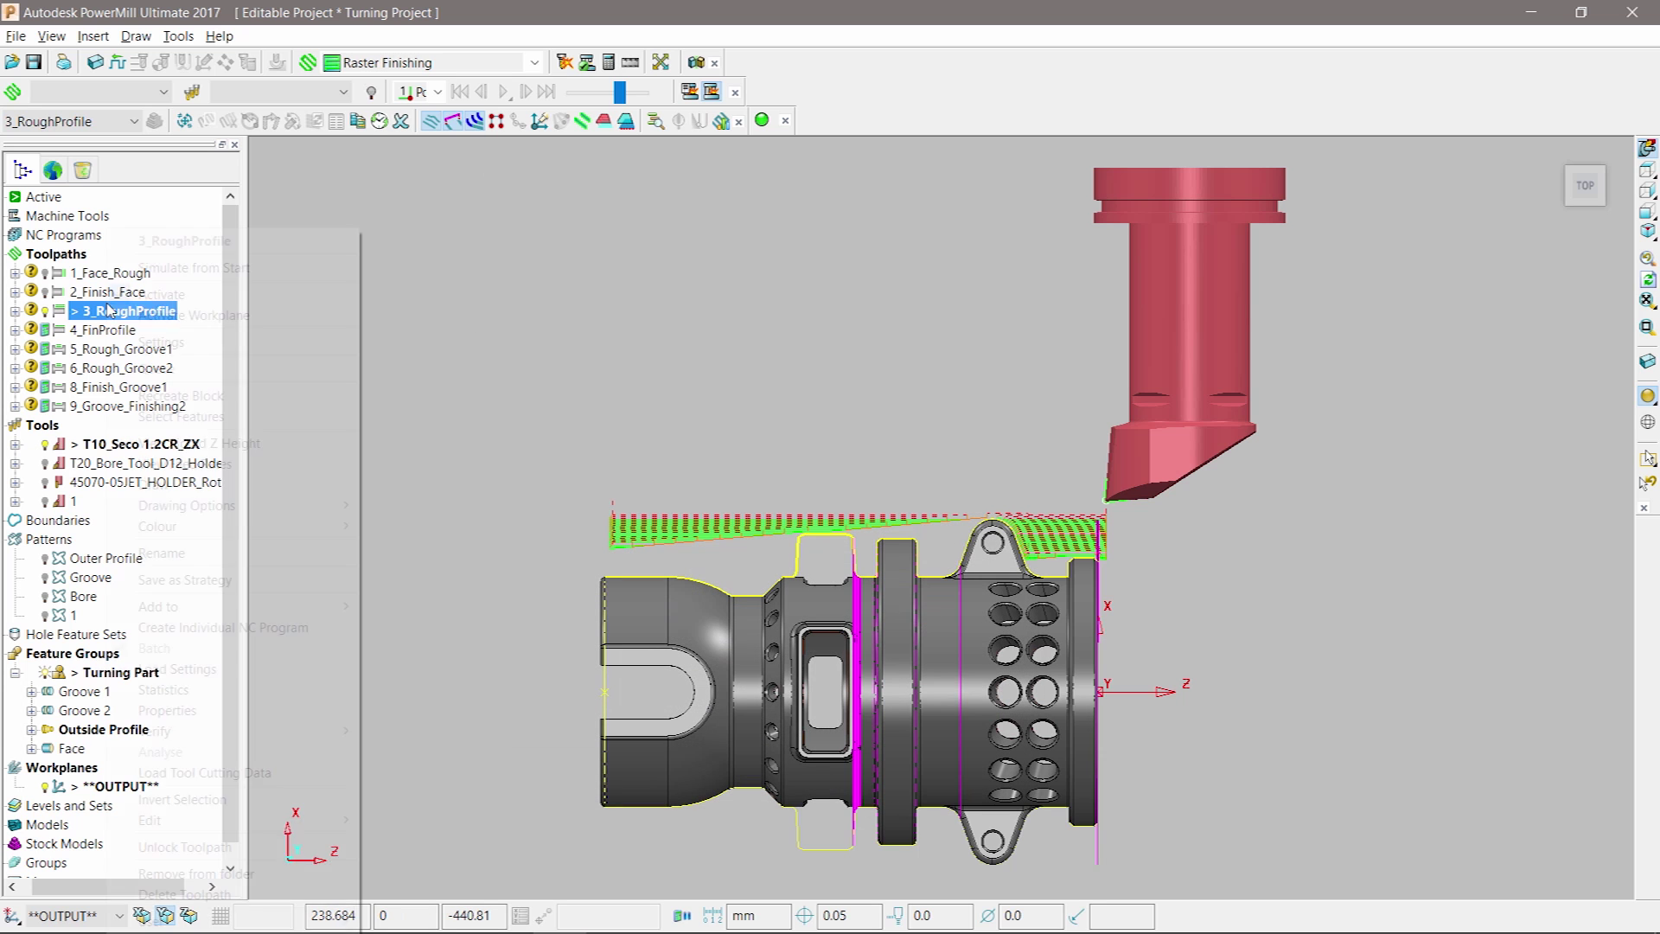
click(216, 264)
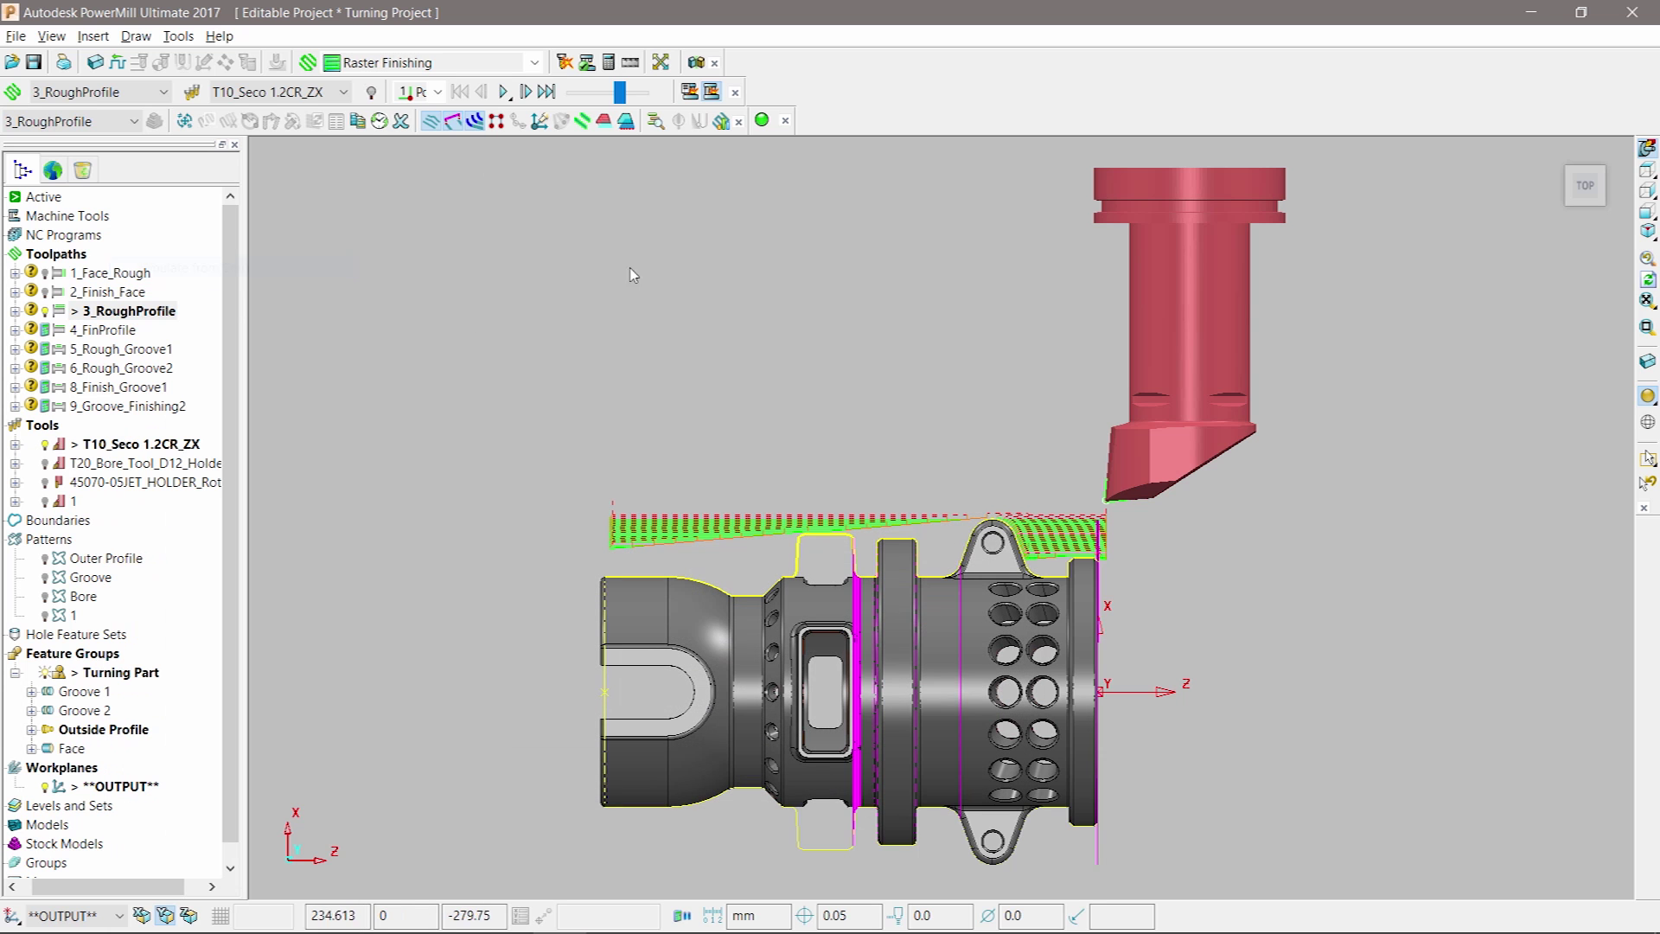
click(504, 92)
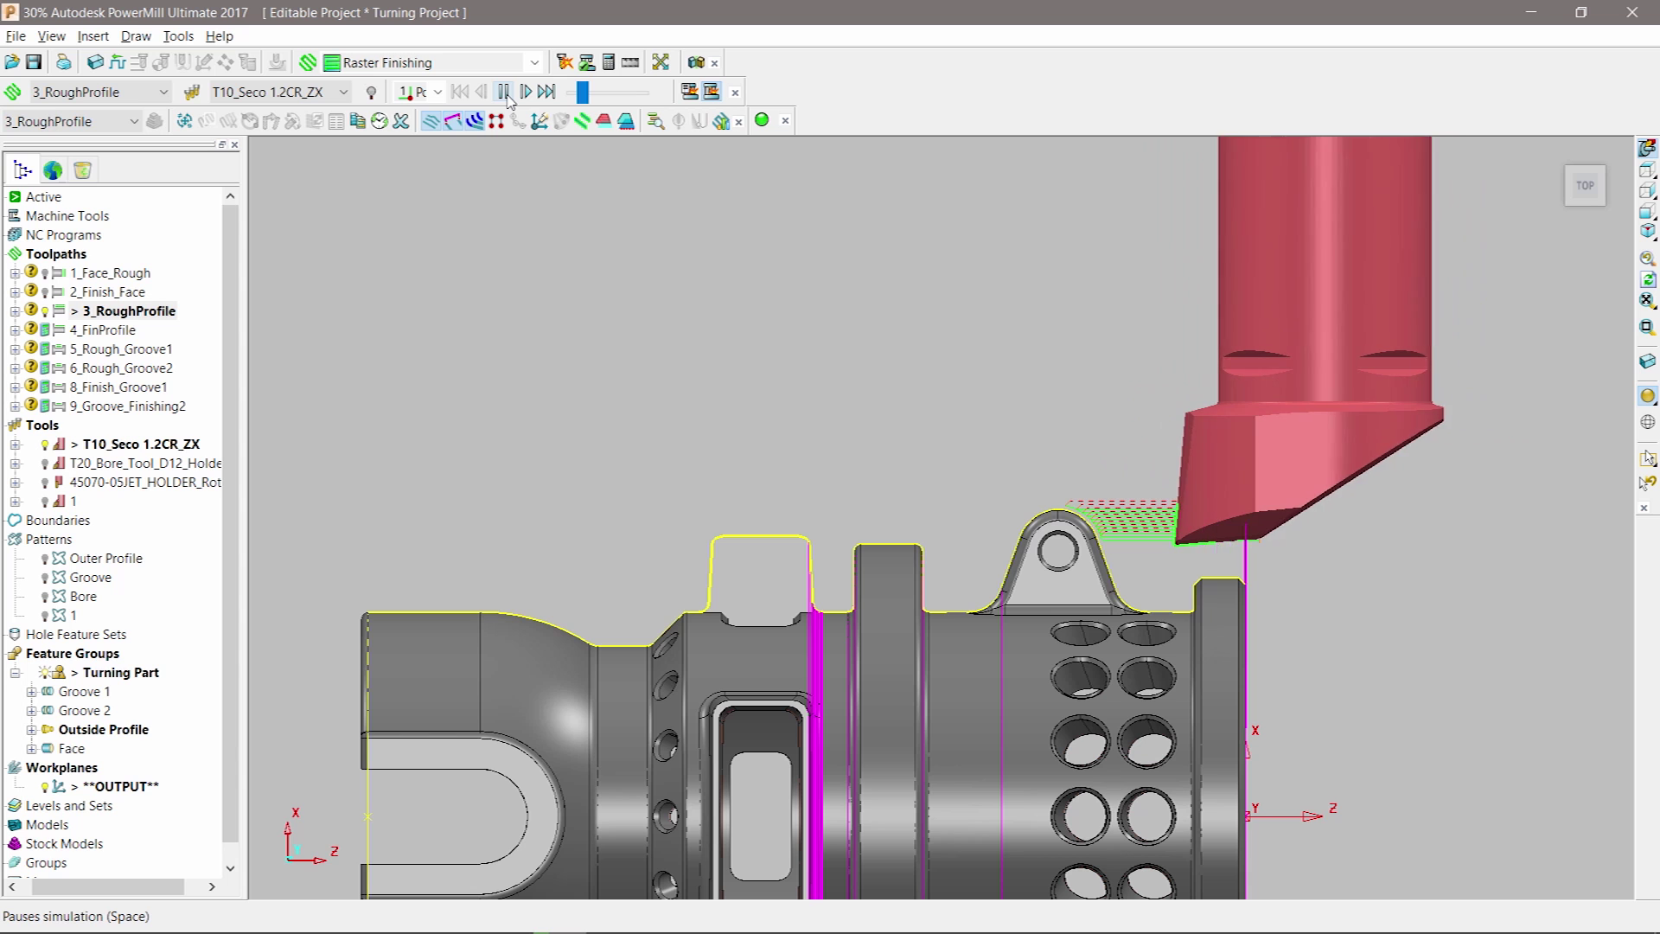
click(506, 92)
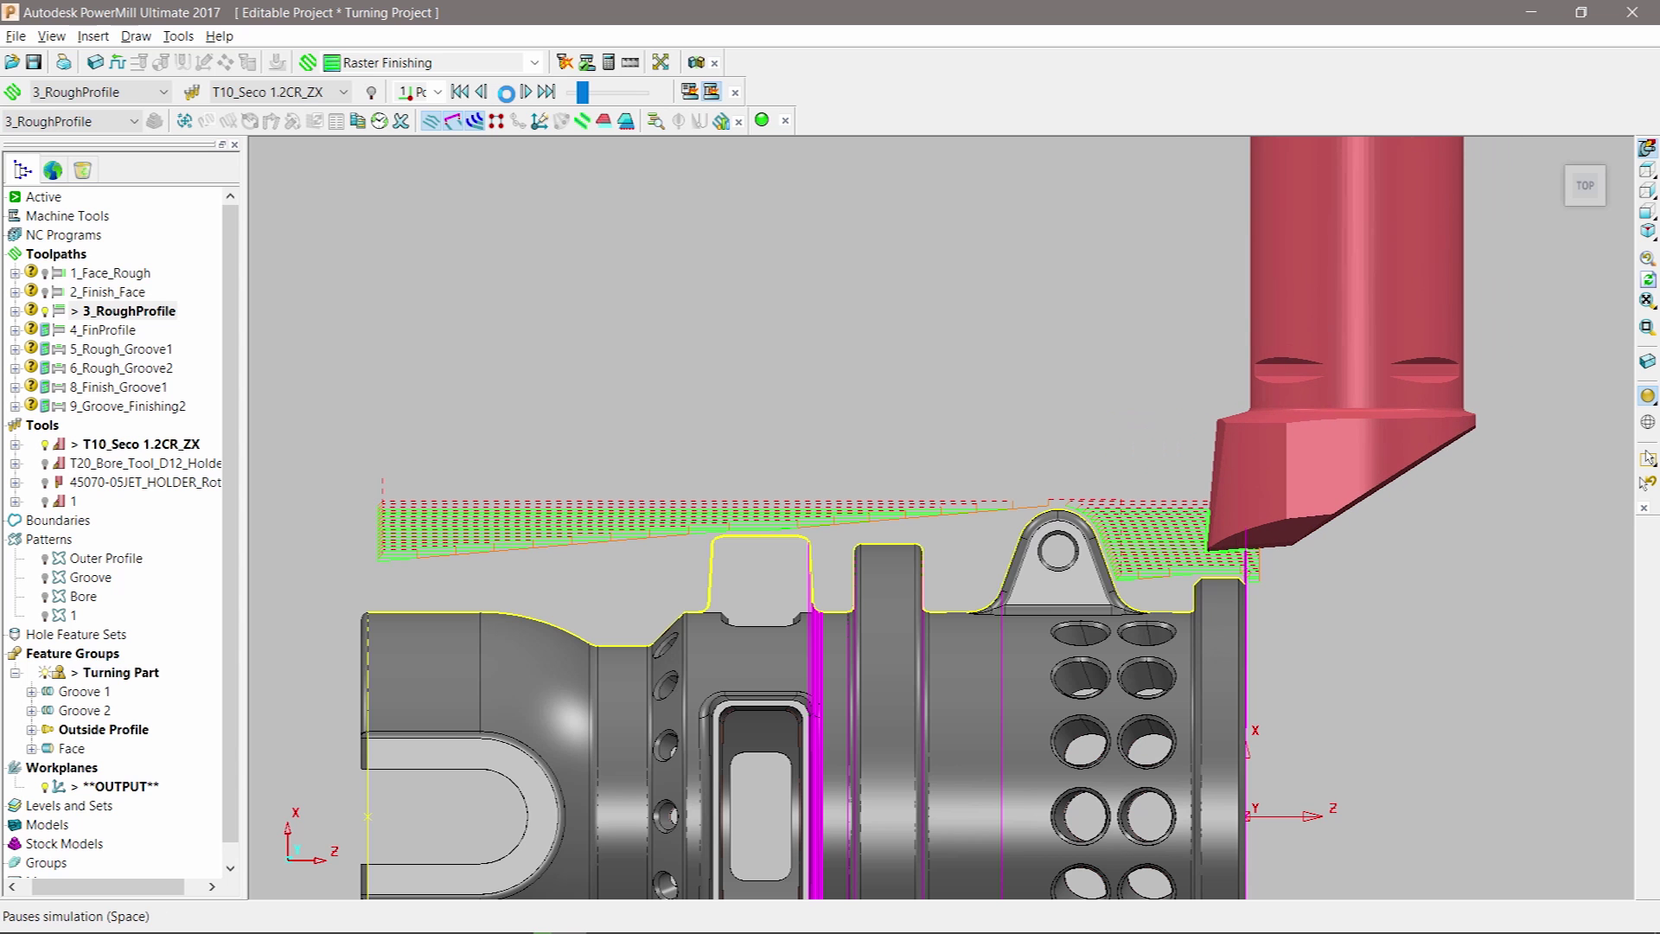
scroll(1083, 571, up, 4)
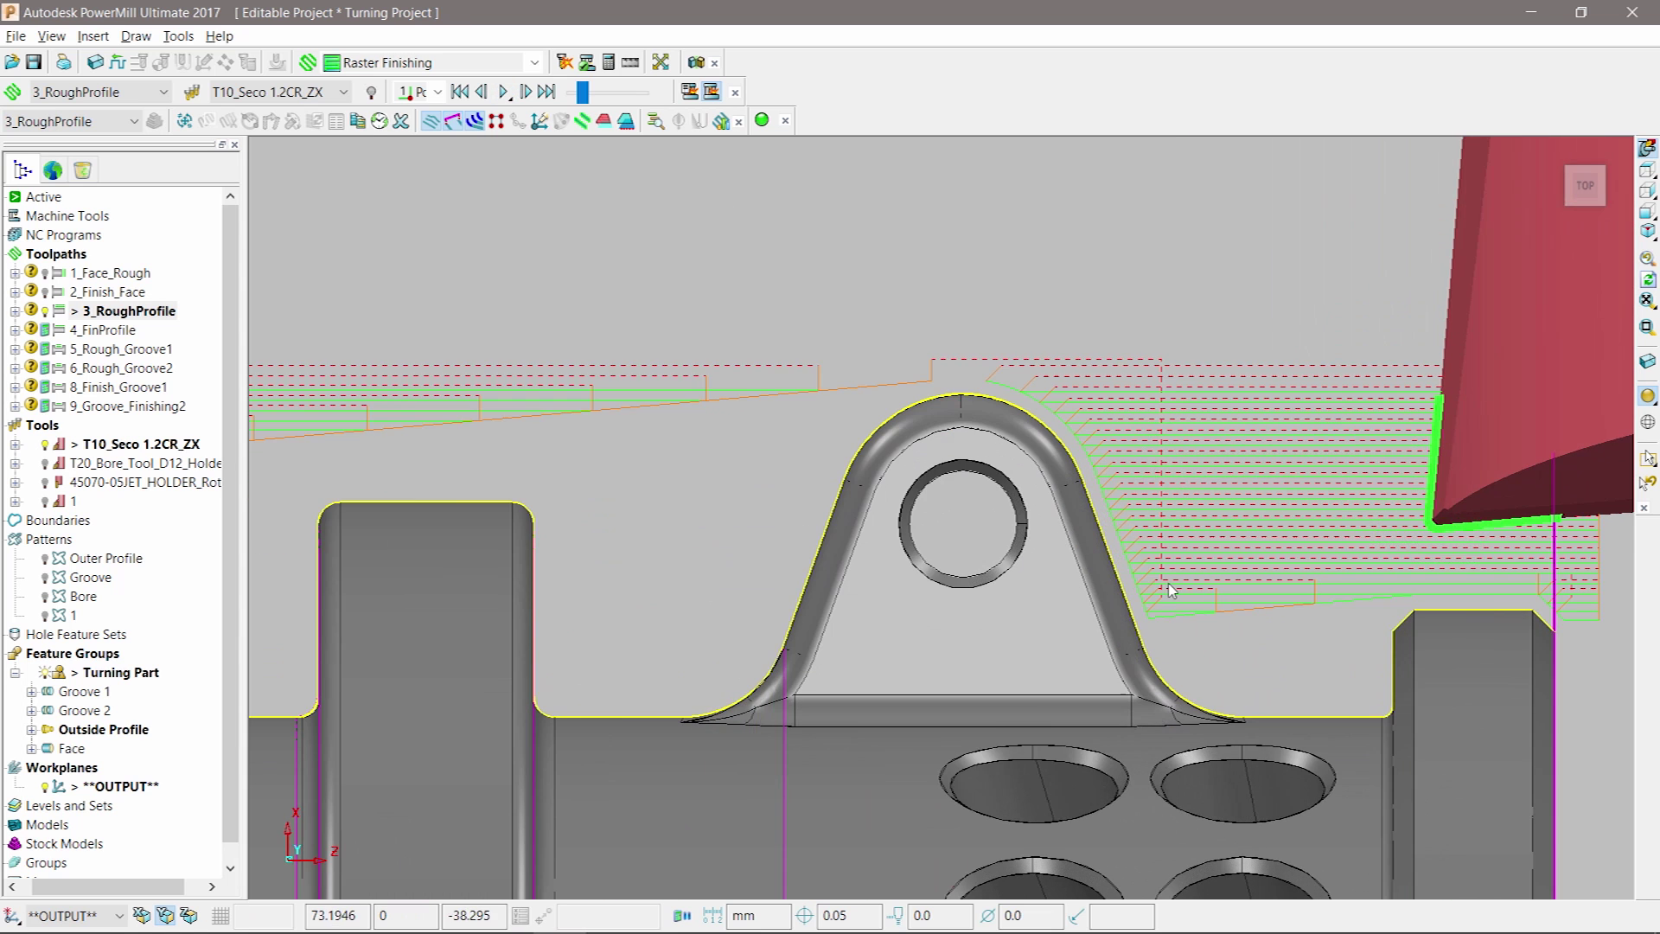
scroll(1154, 583, up, 4)
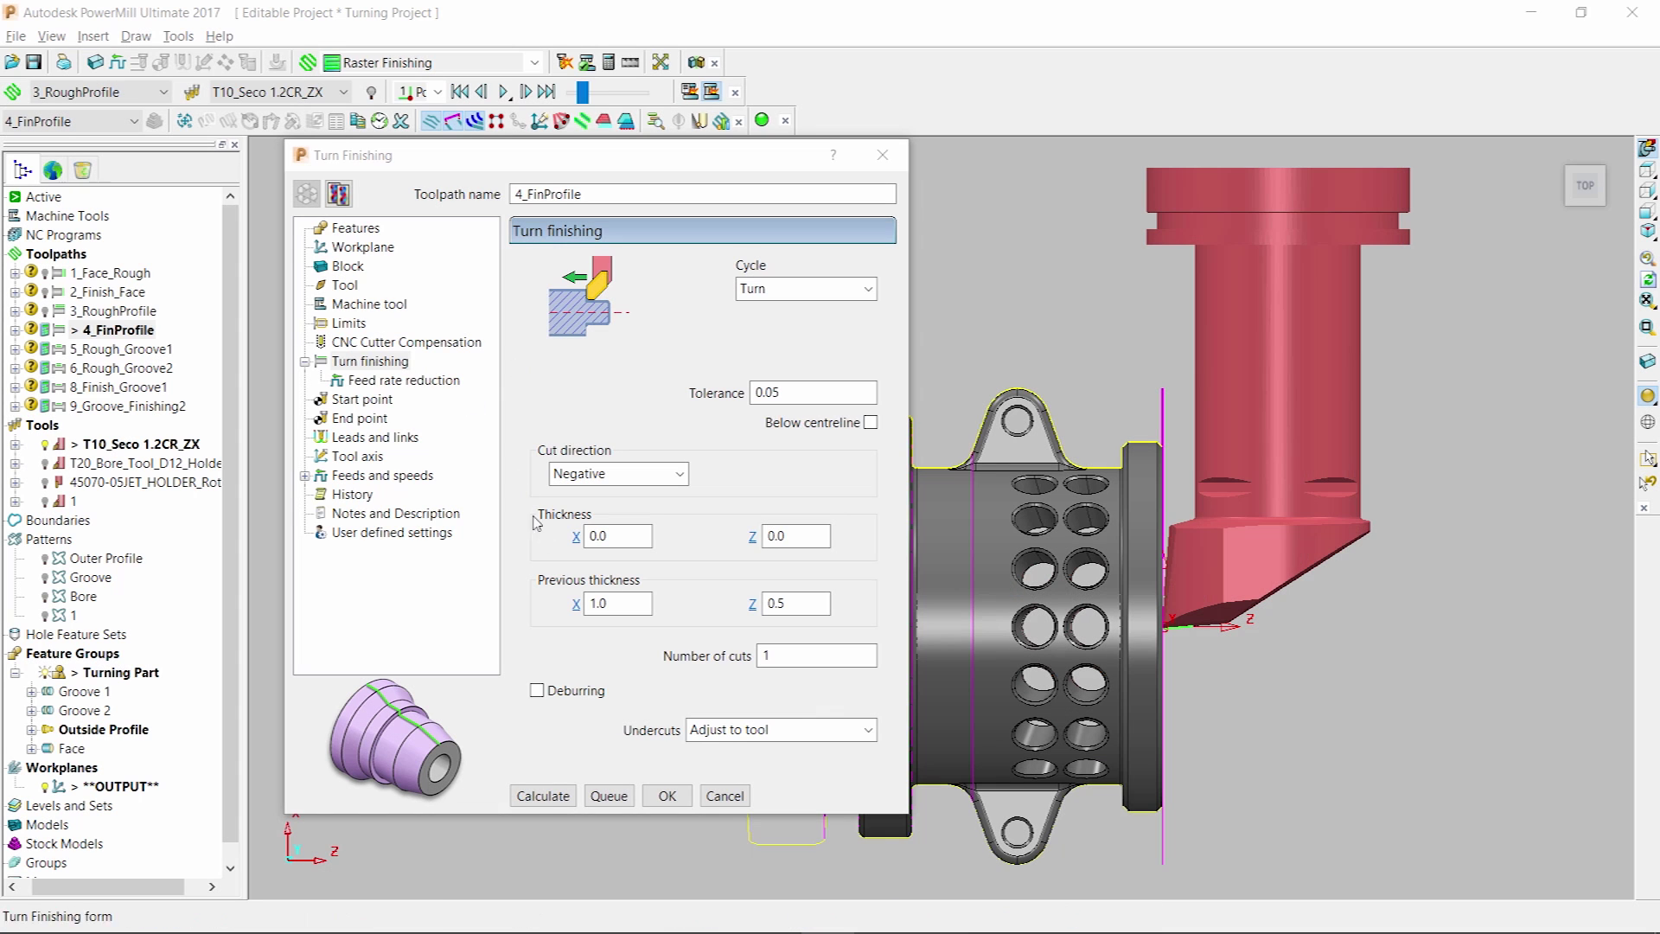
Step: Give 4_FinProfile 0.2 previous thickness in X and Z with 3 cuts, and calculate it
click(585, 602)
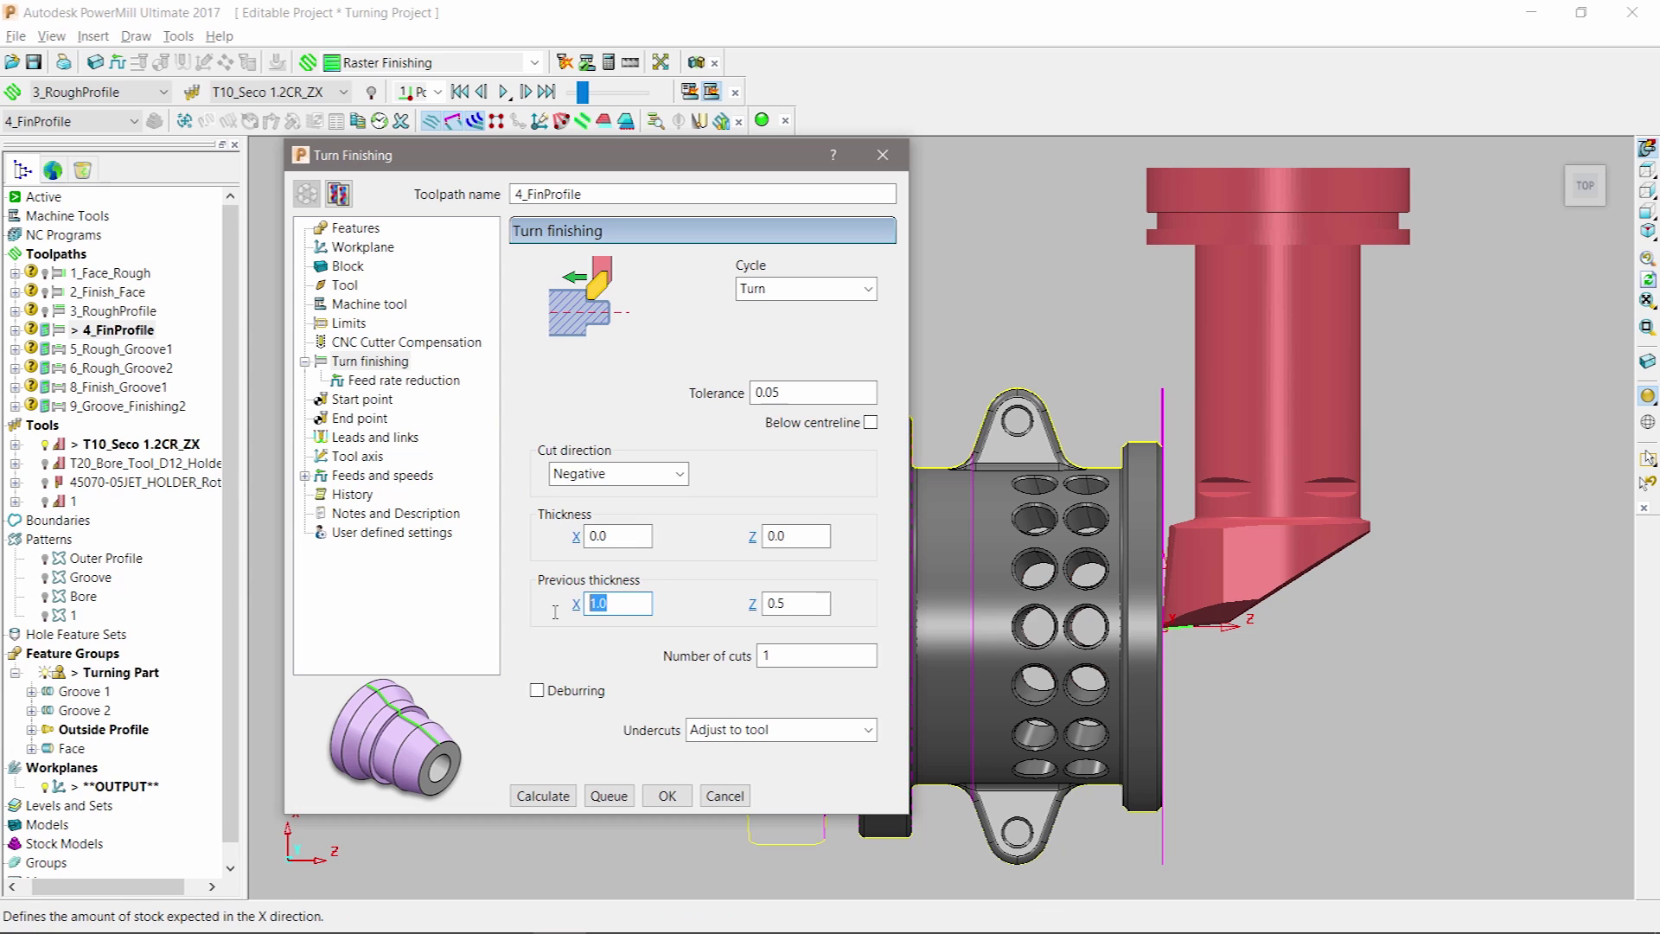
text(0.2)
key(Tab)
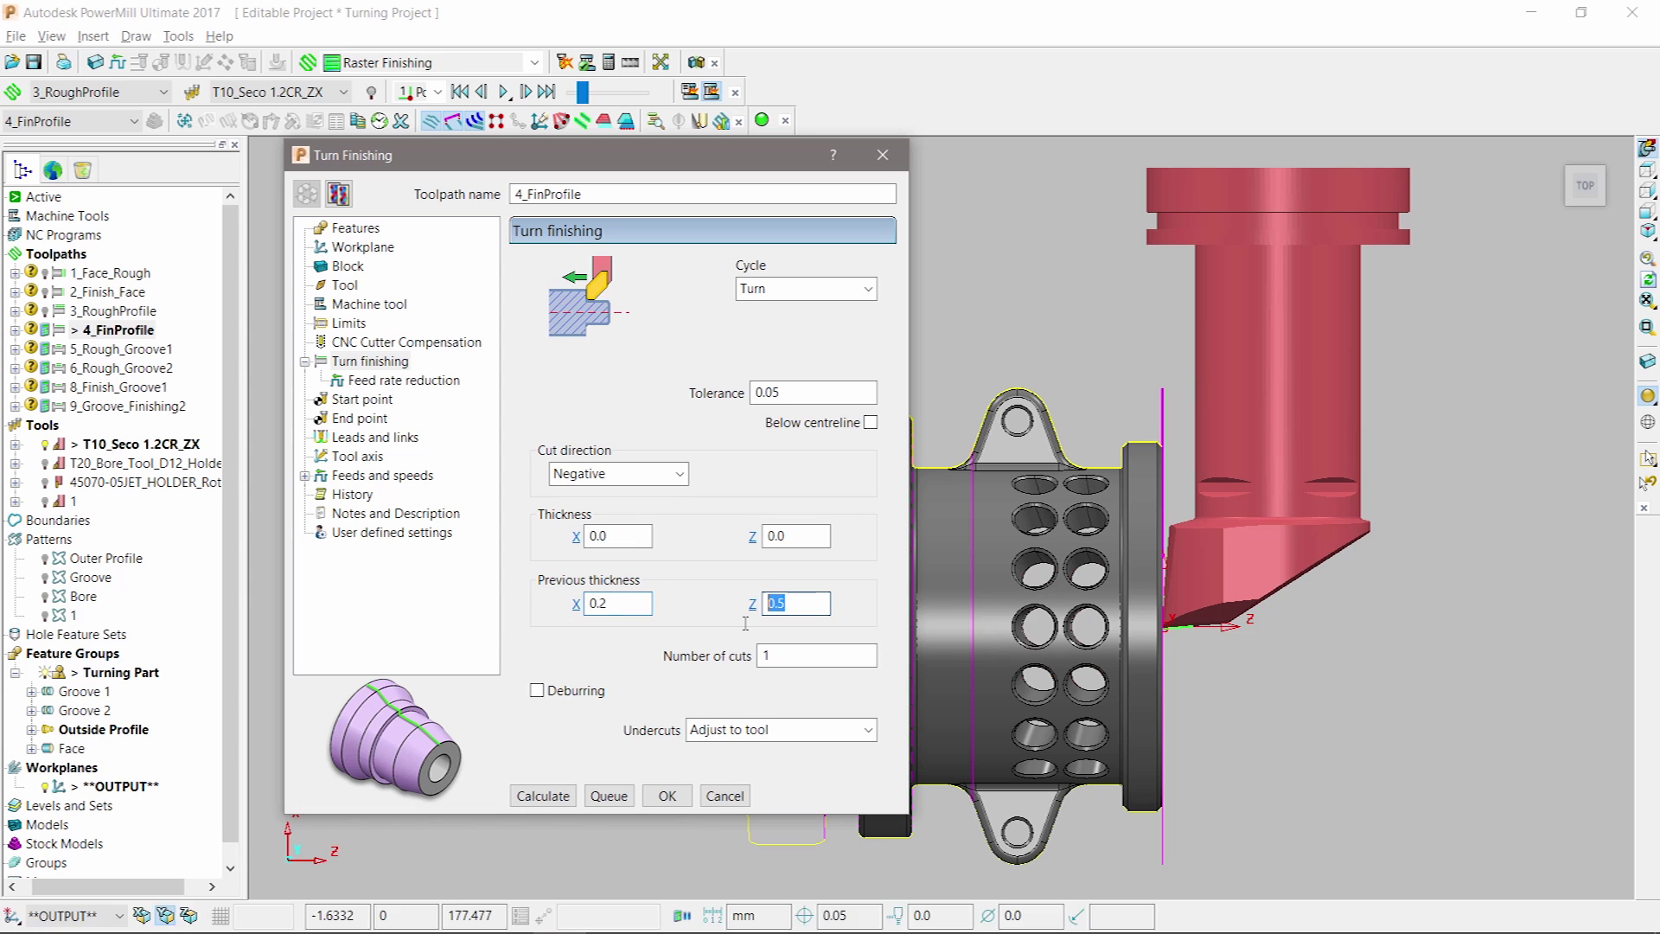
text(0.2)
key(Tab)
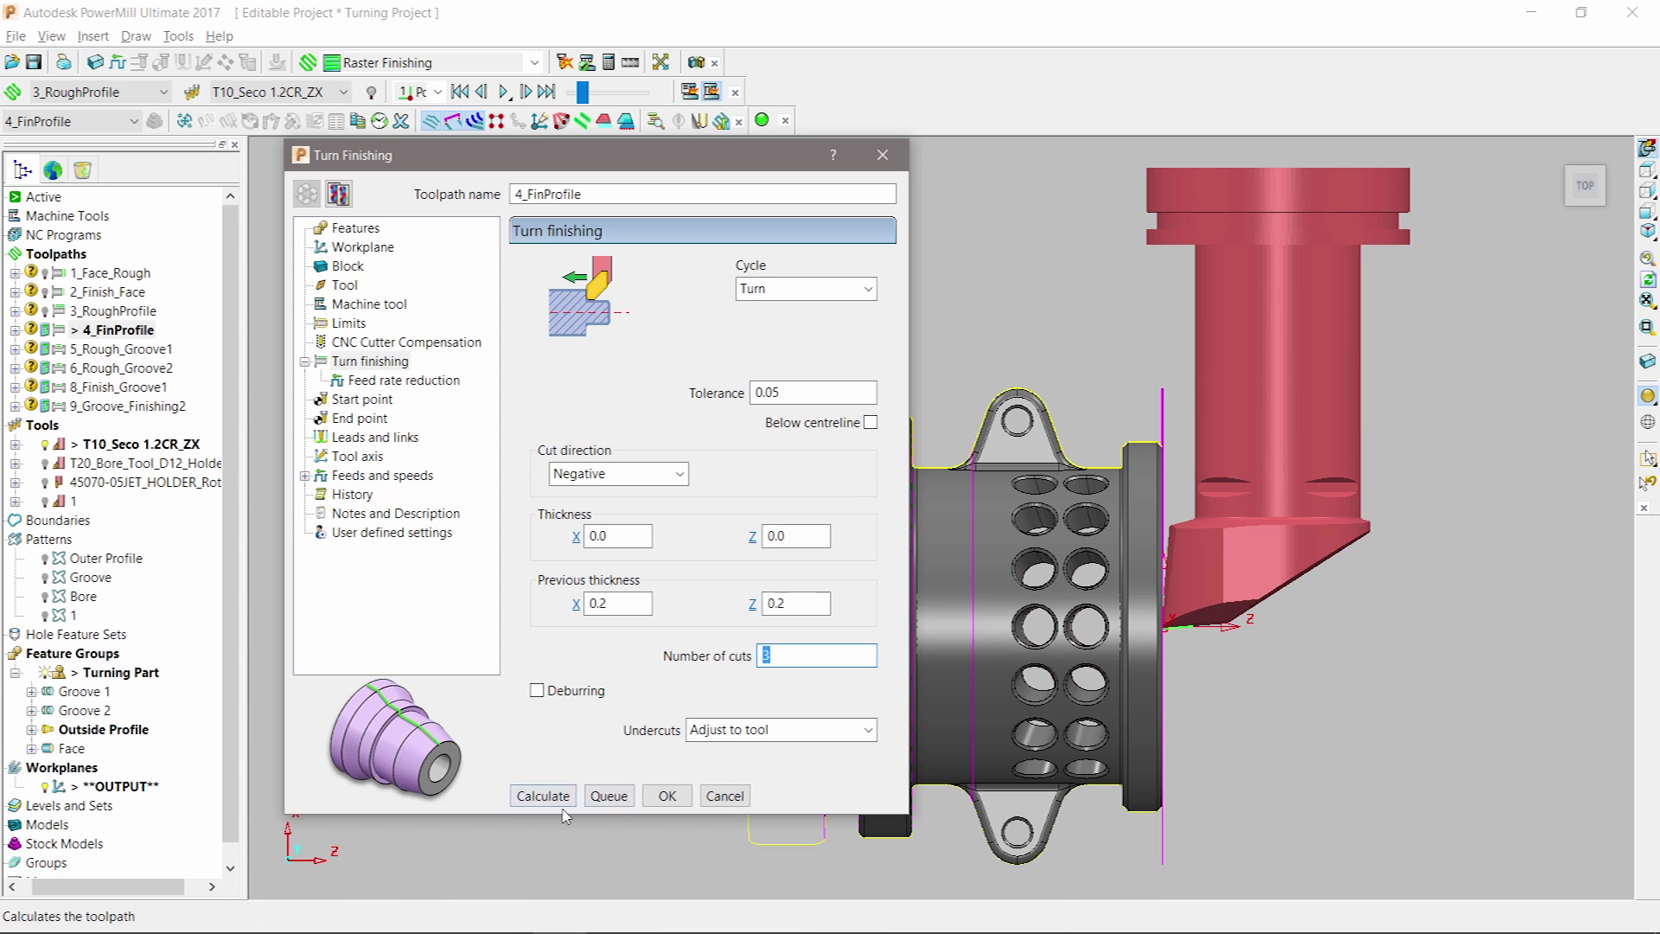
click(542, 794)
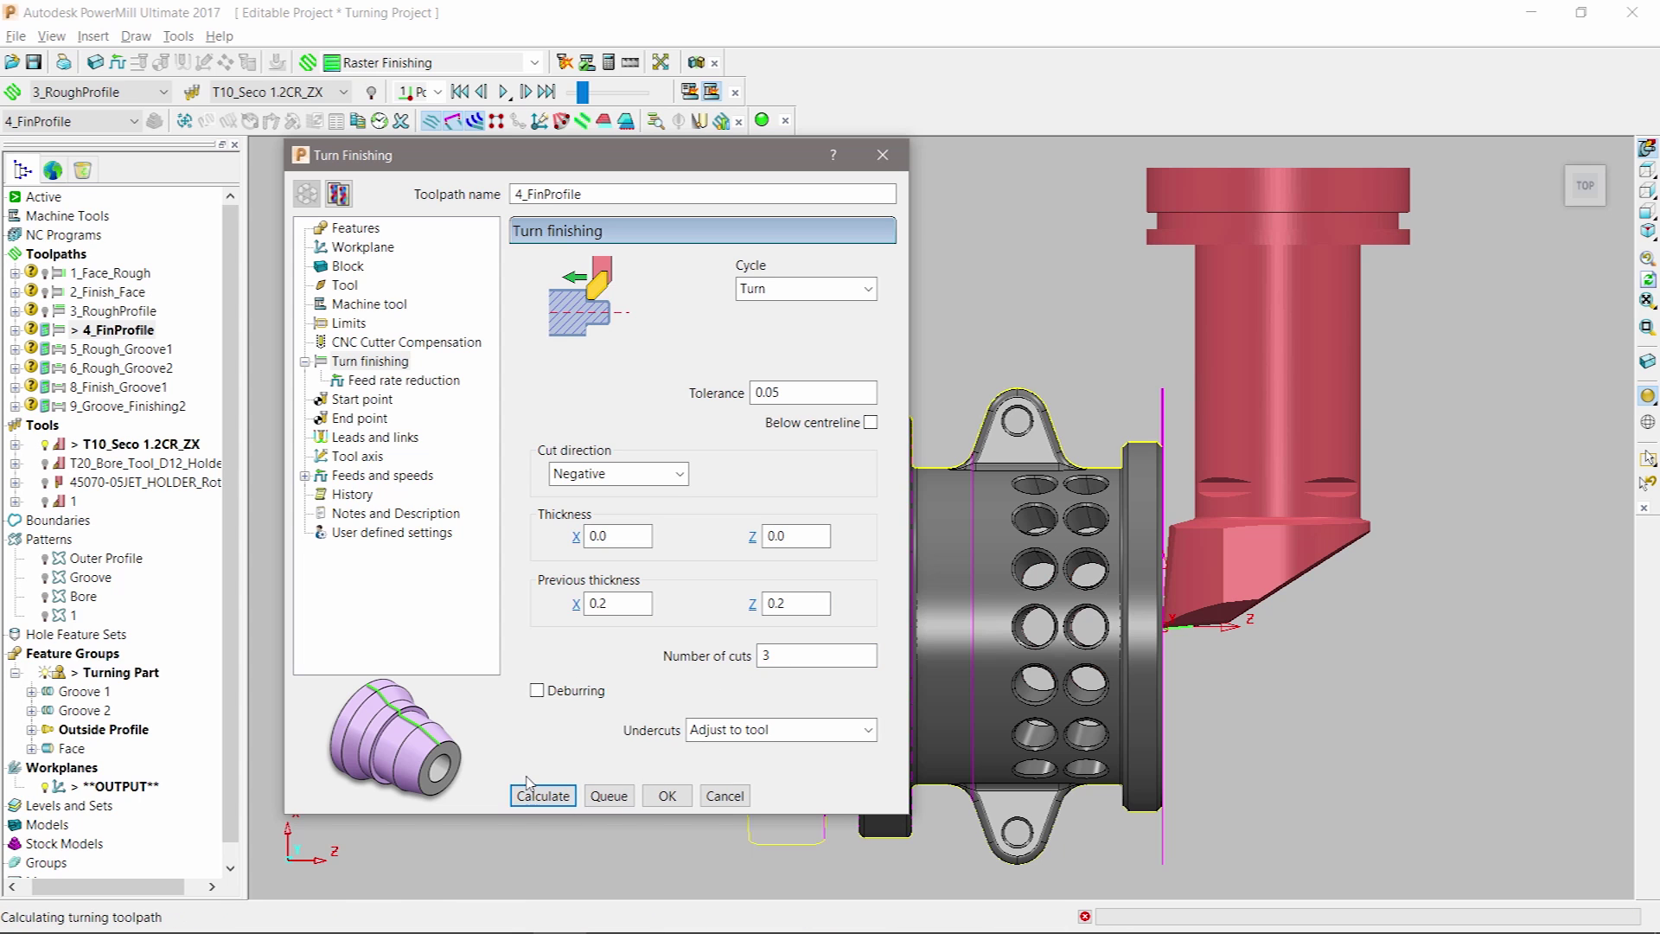
click(726, 795)
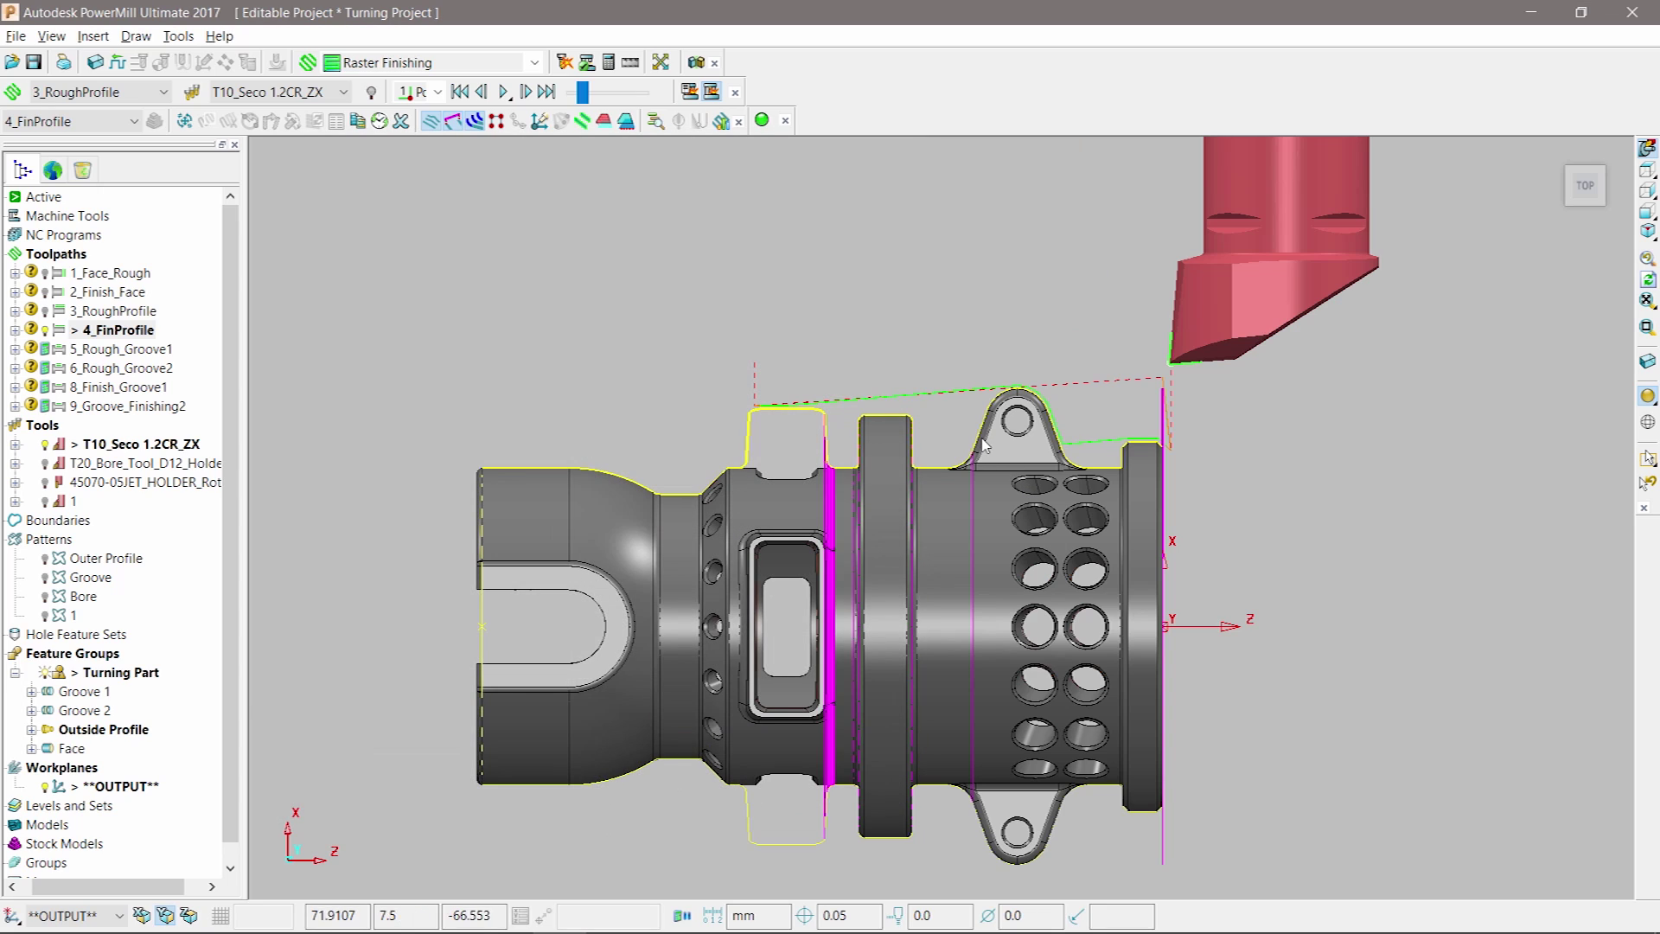
scroll(983, 445, up, 3)
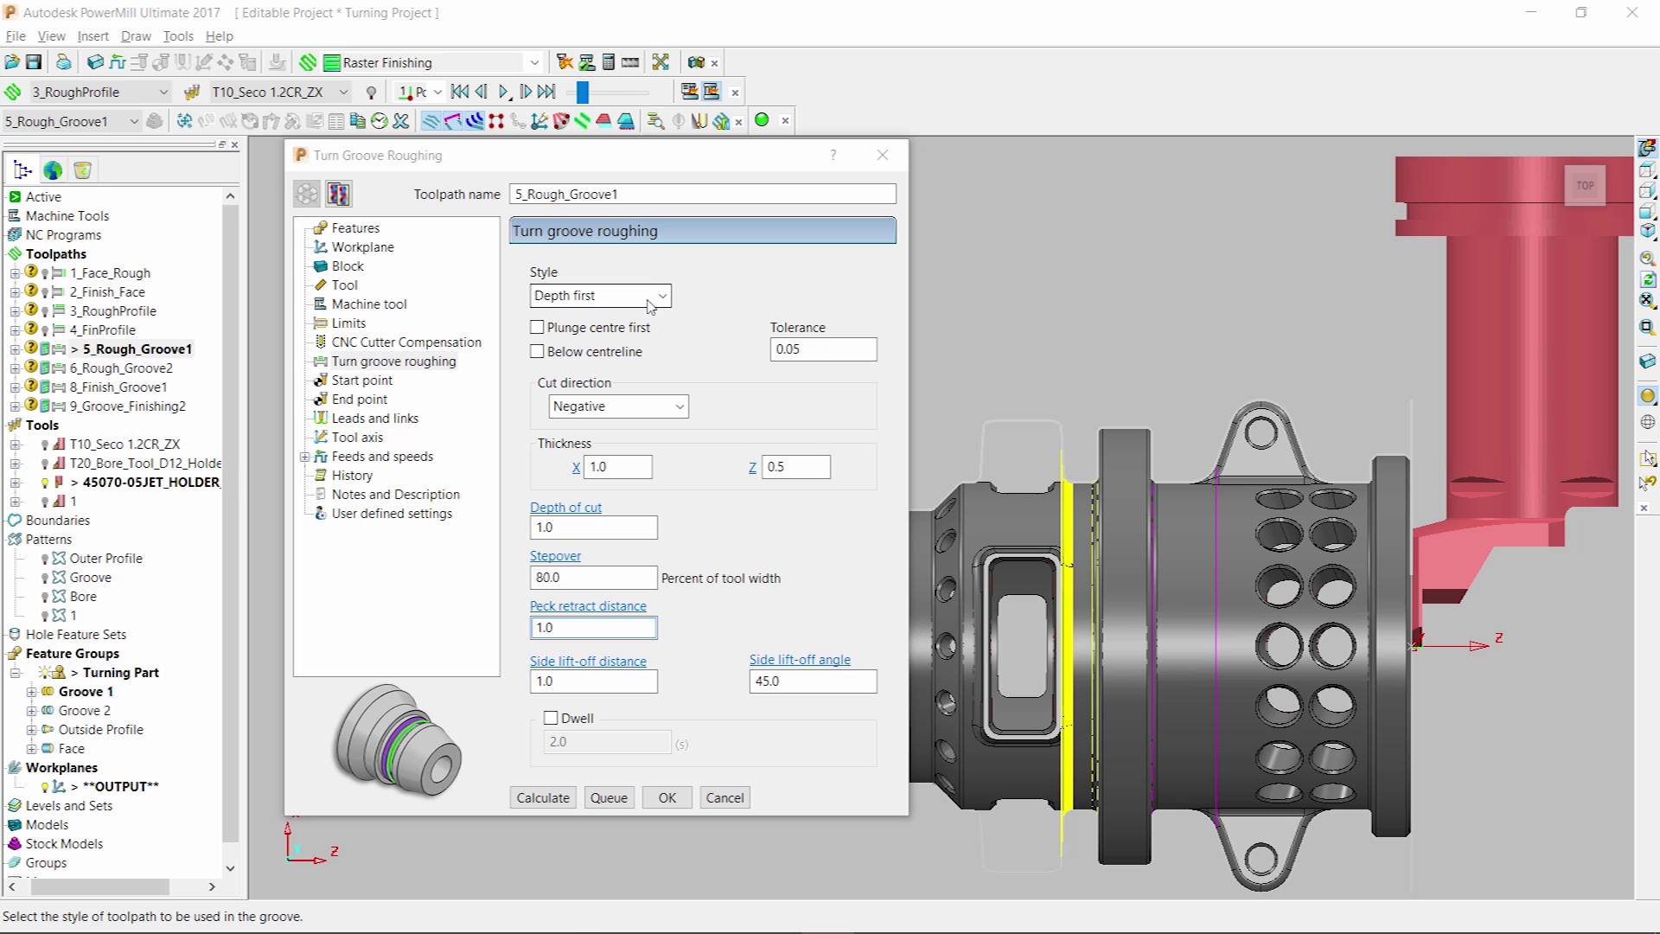
Step: Set 5_Rough_Groove1 to Depth first with 0.5 X thickness, 0.5 depth of cut, 1.0 side lift-off and dwell on
click(651, 300)
click(628, 318)
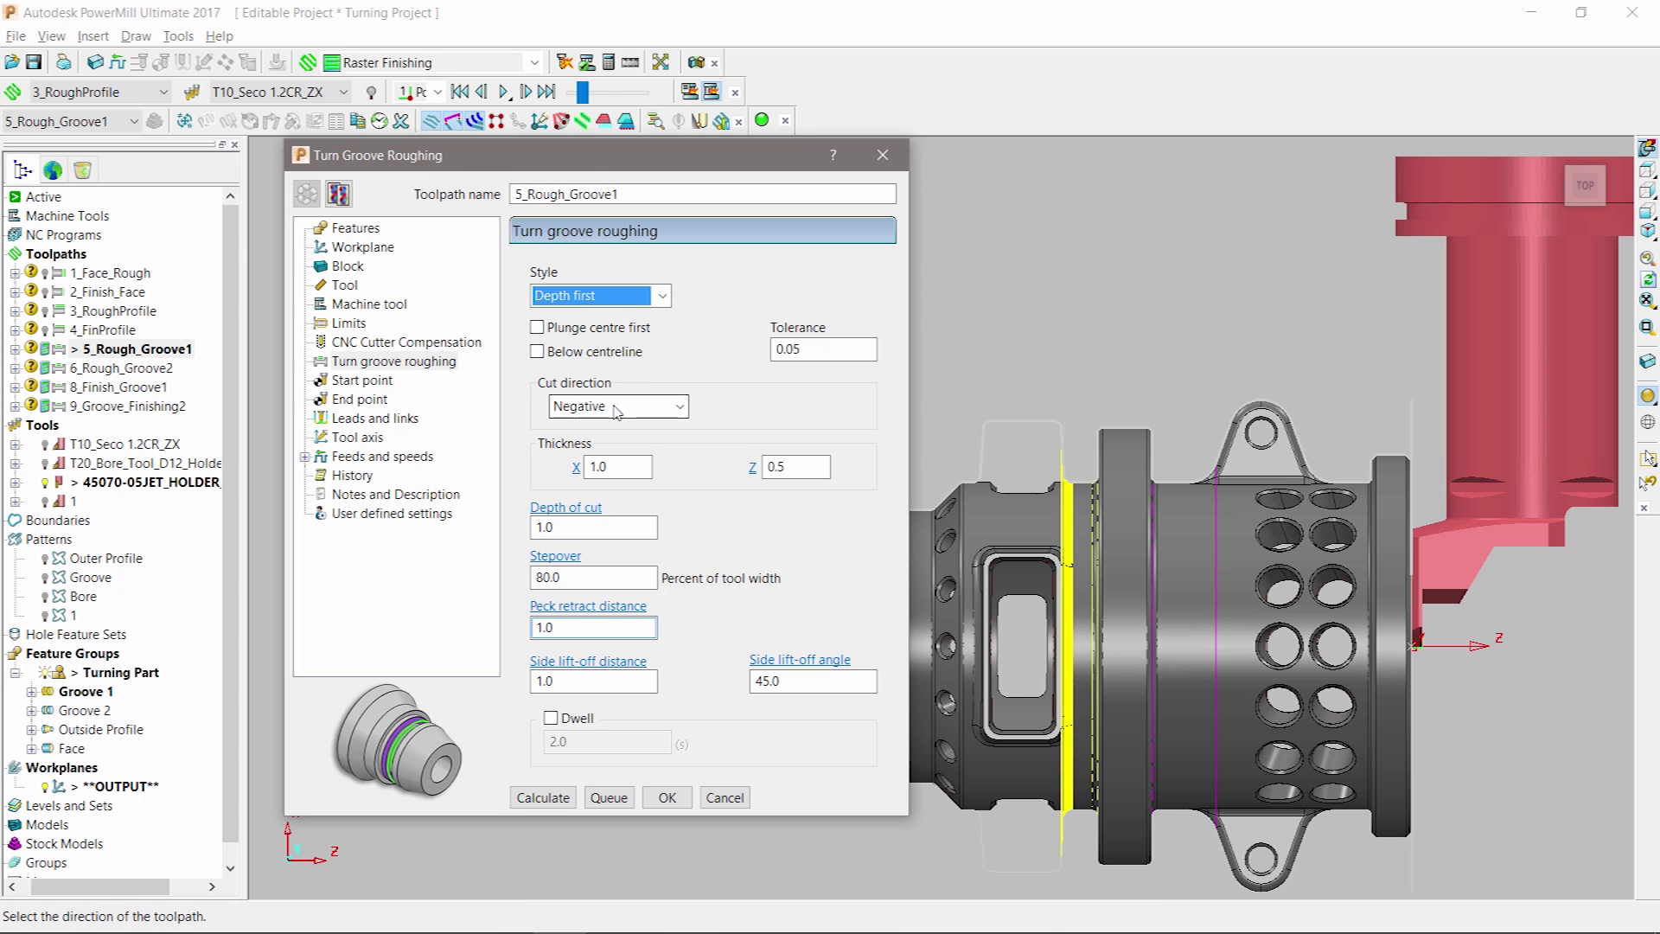
double_click(612, 467)
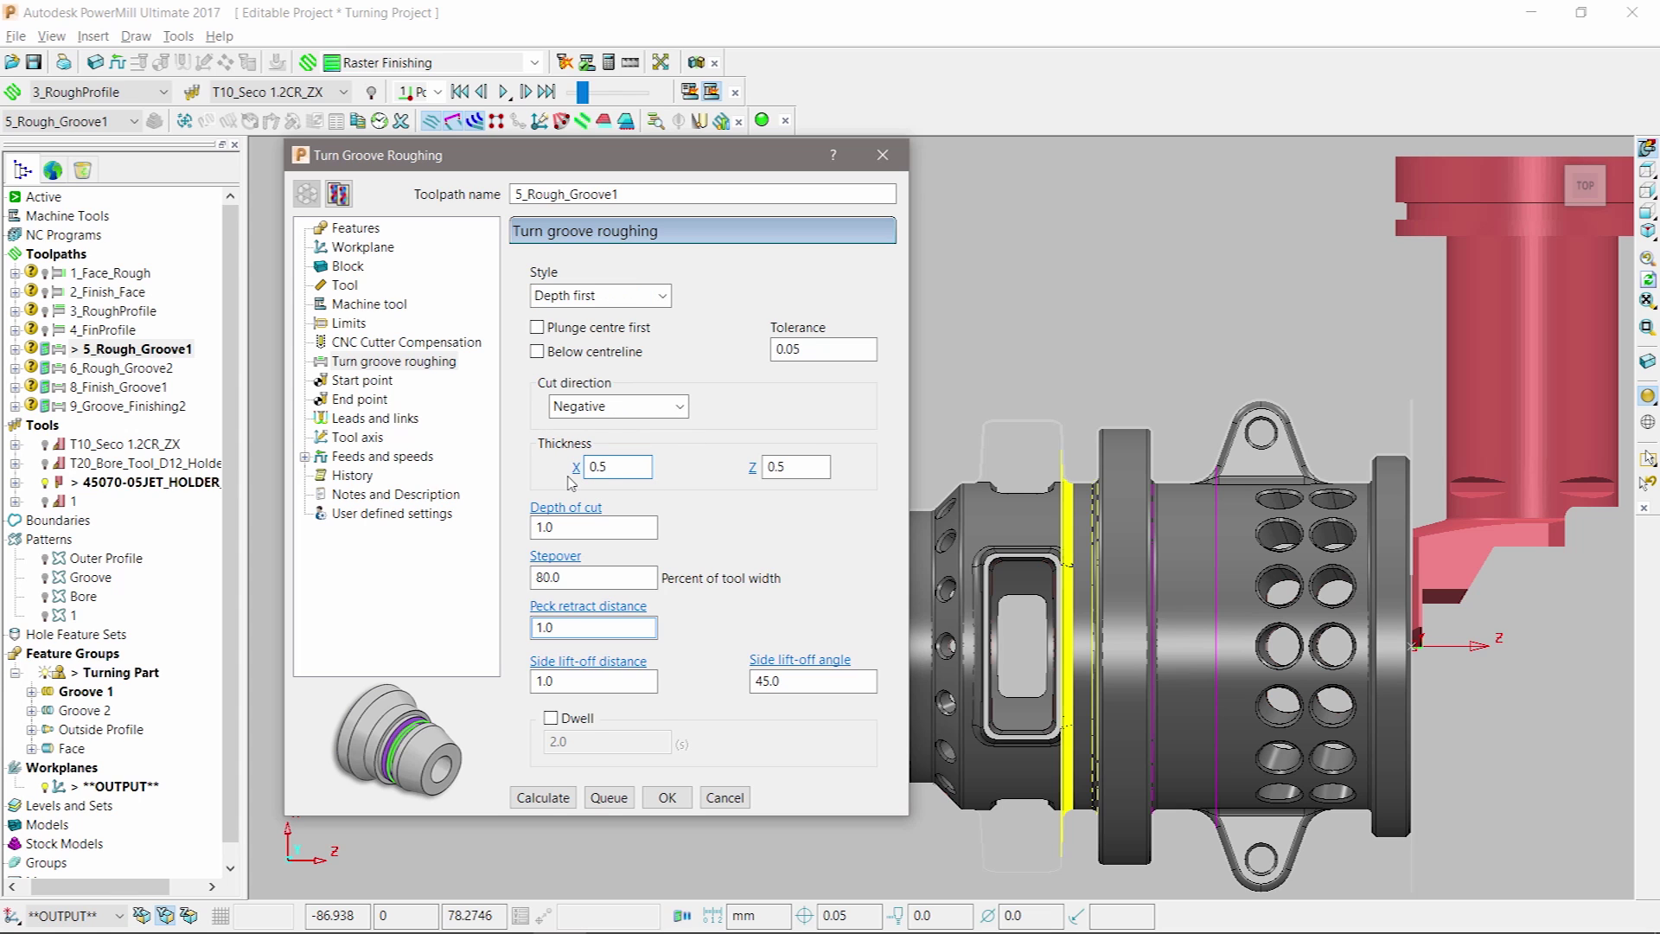
double_click(586, 529)
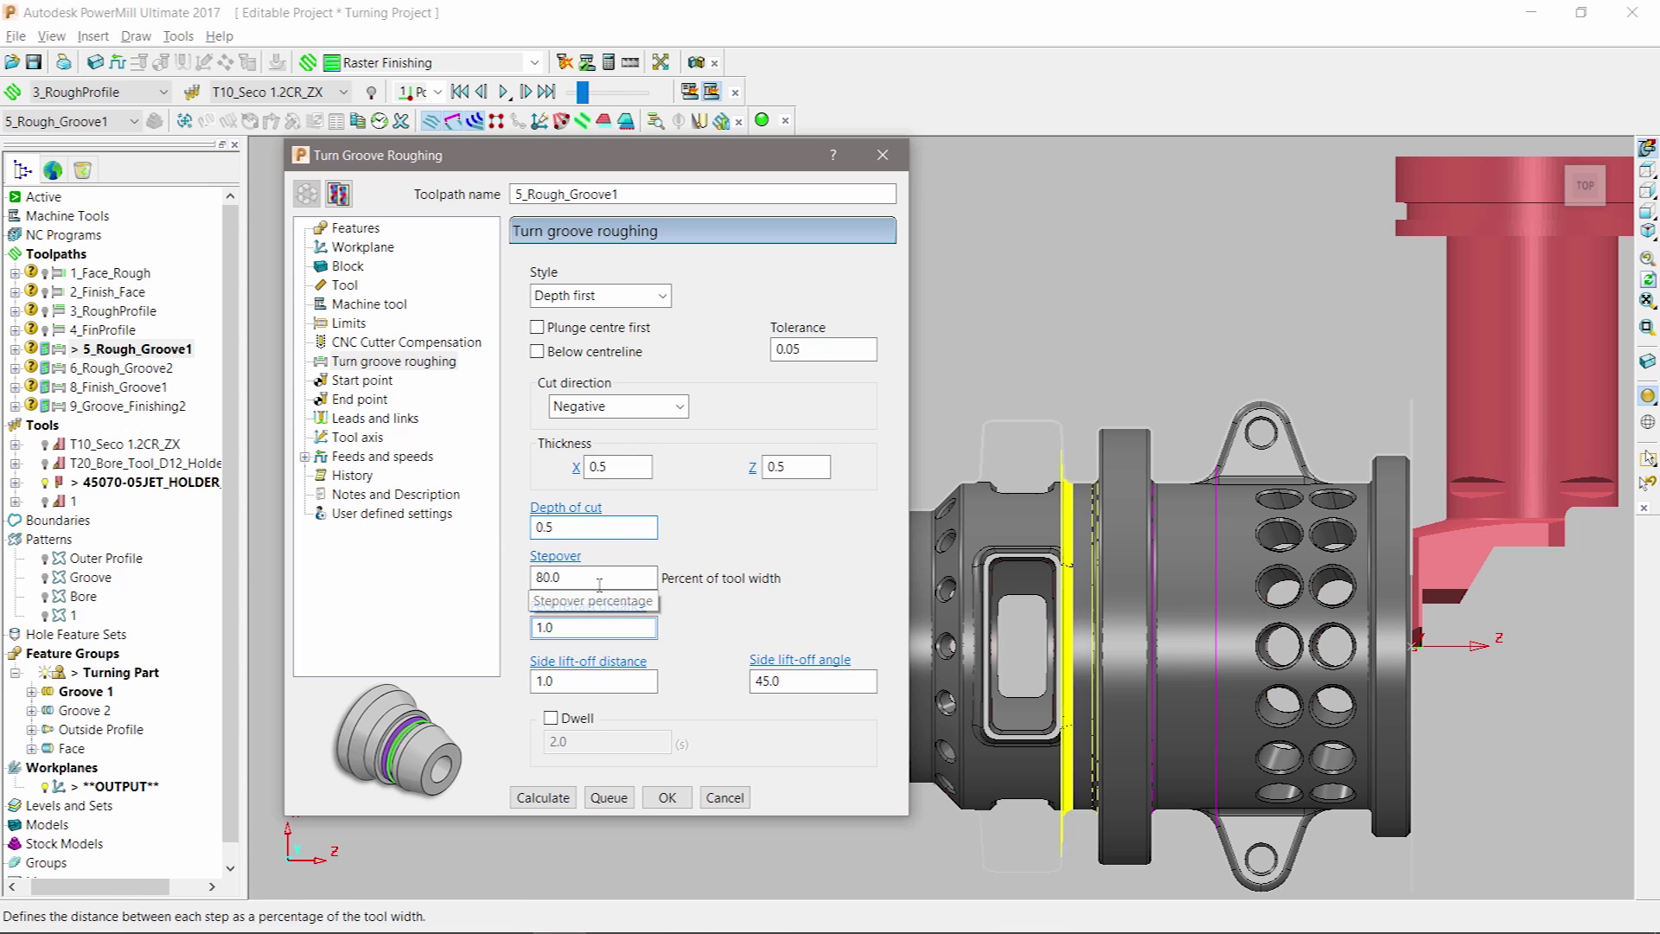
double_click(575, 627)
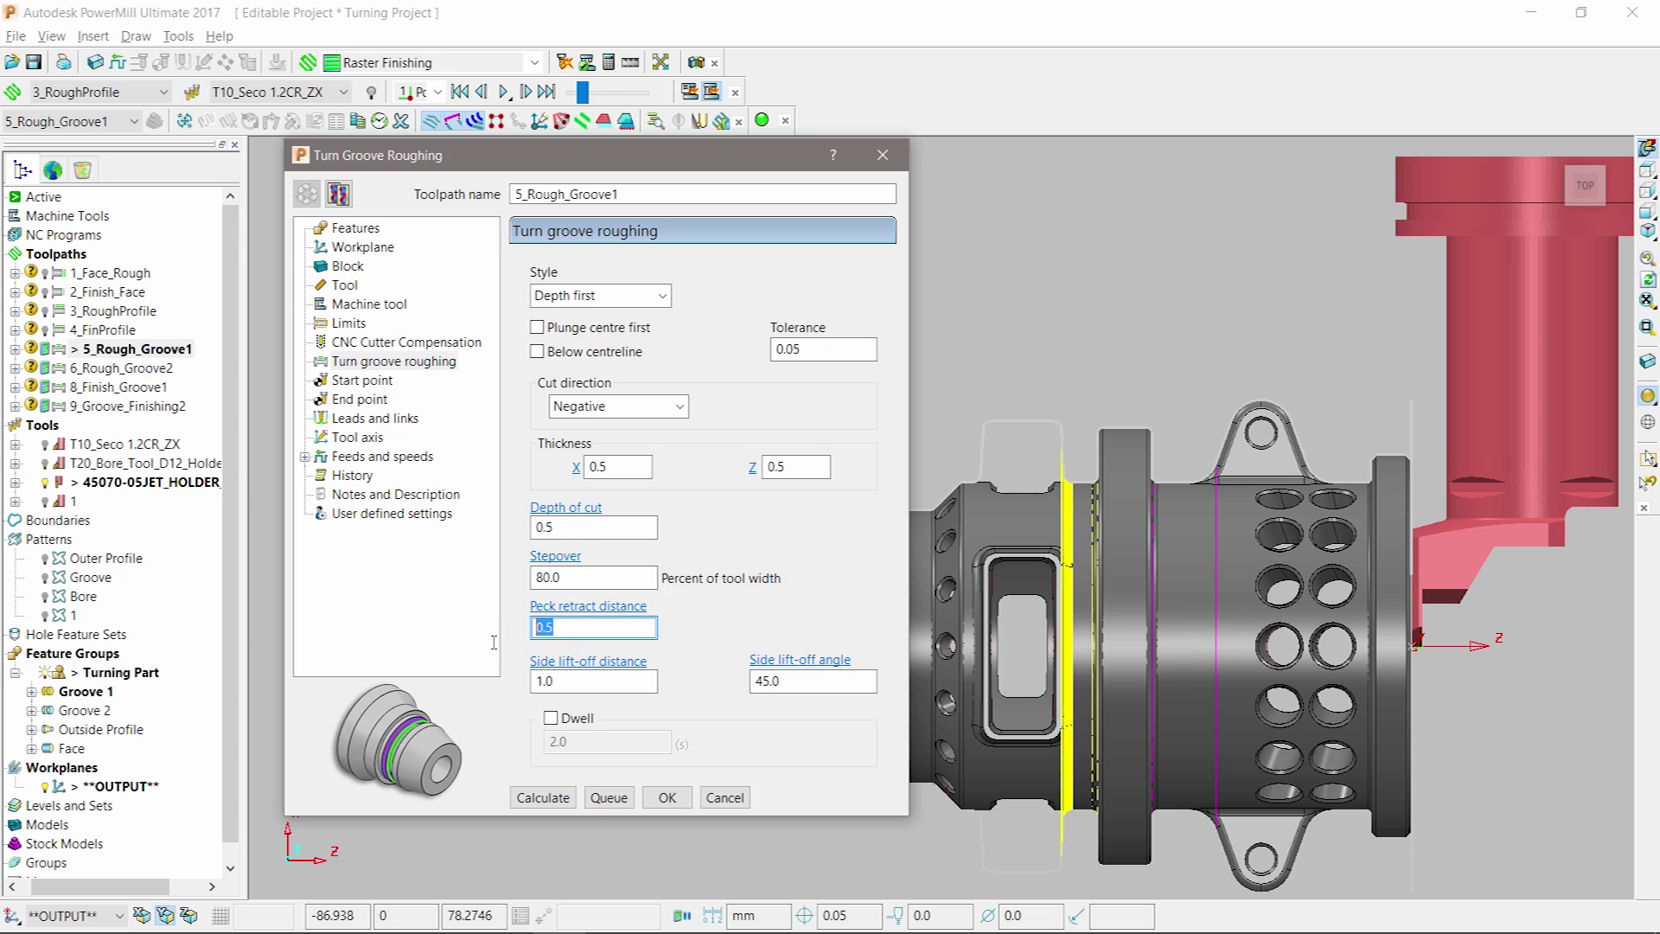
click(586, 683)
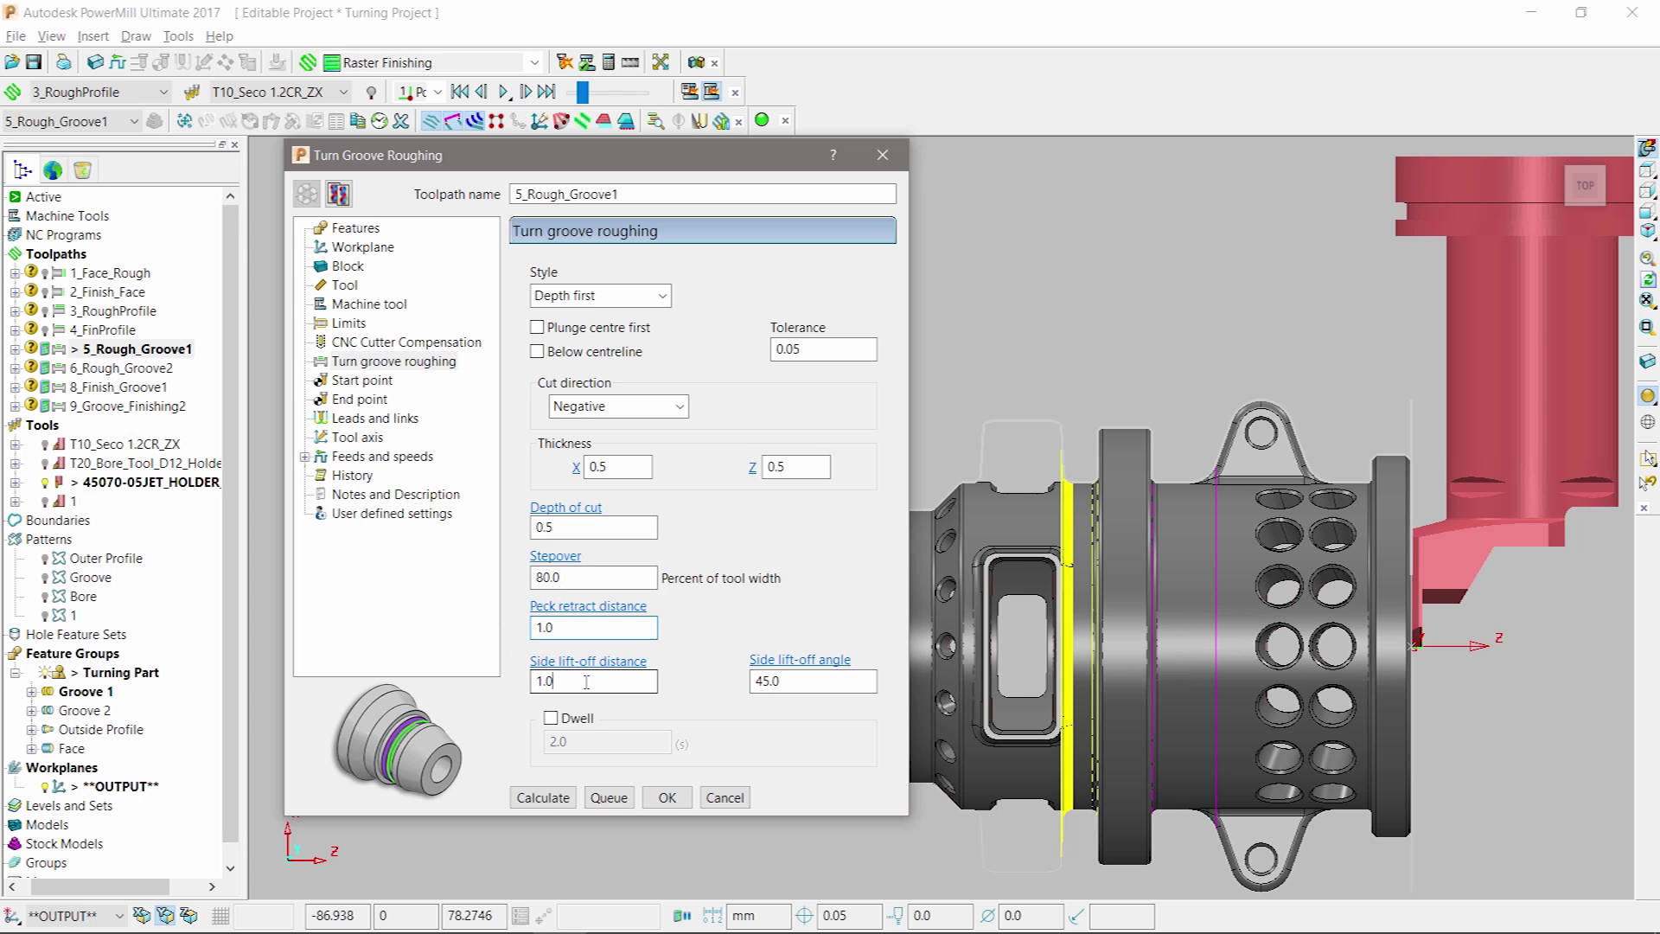
click(551, 718)
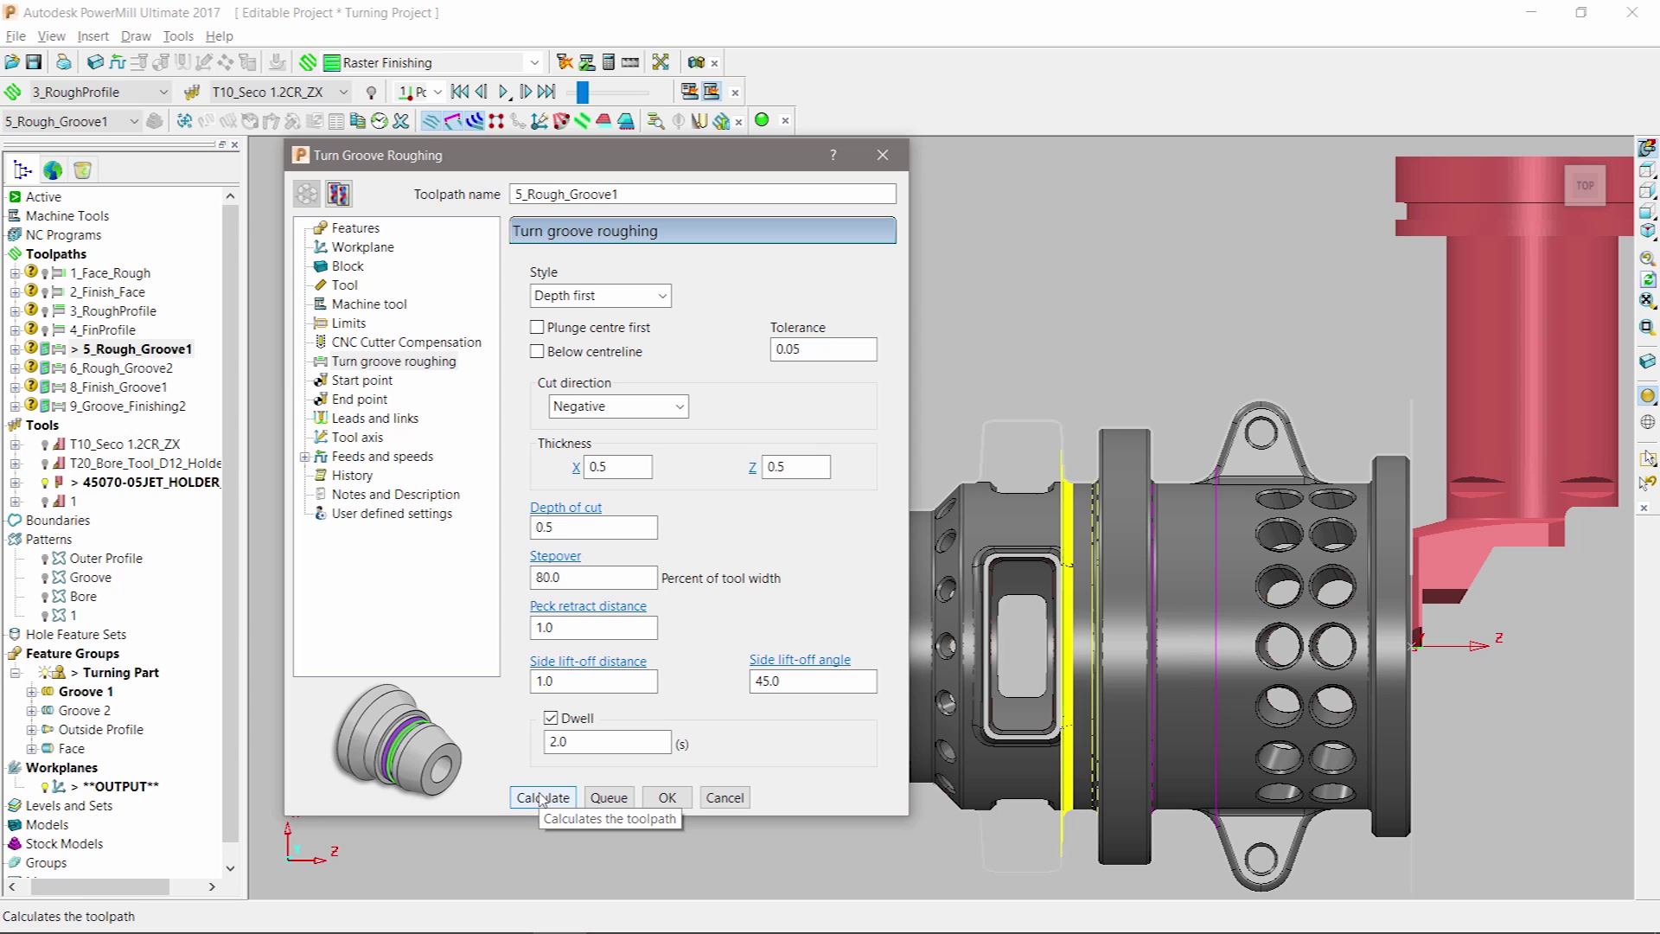
Step: Calculate 5_Rough_Groove1 and play its simulation
click(541, 797)
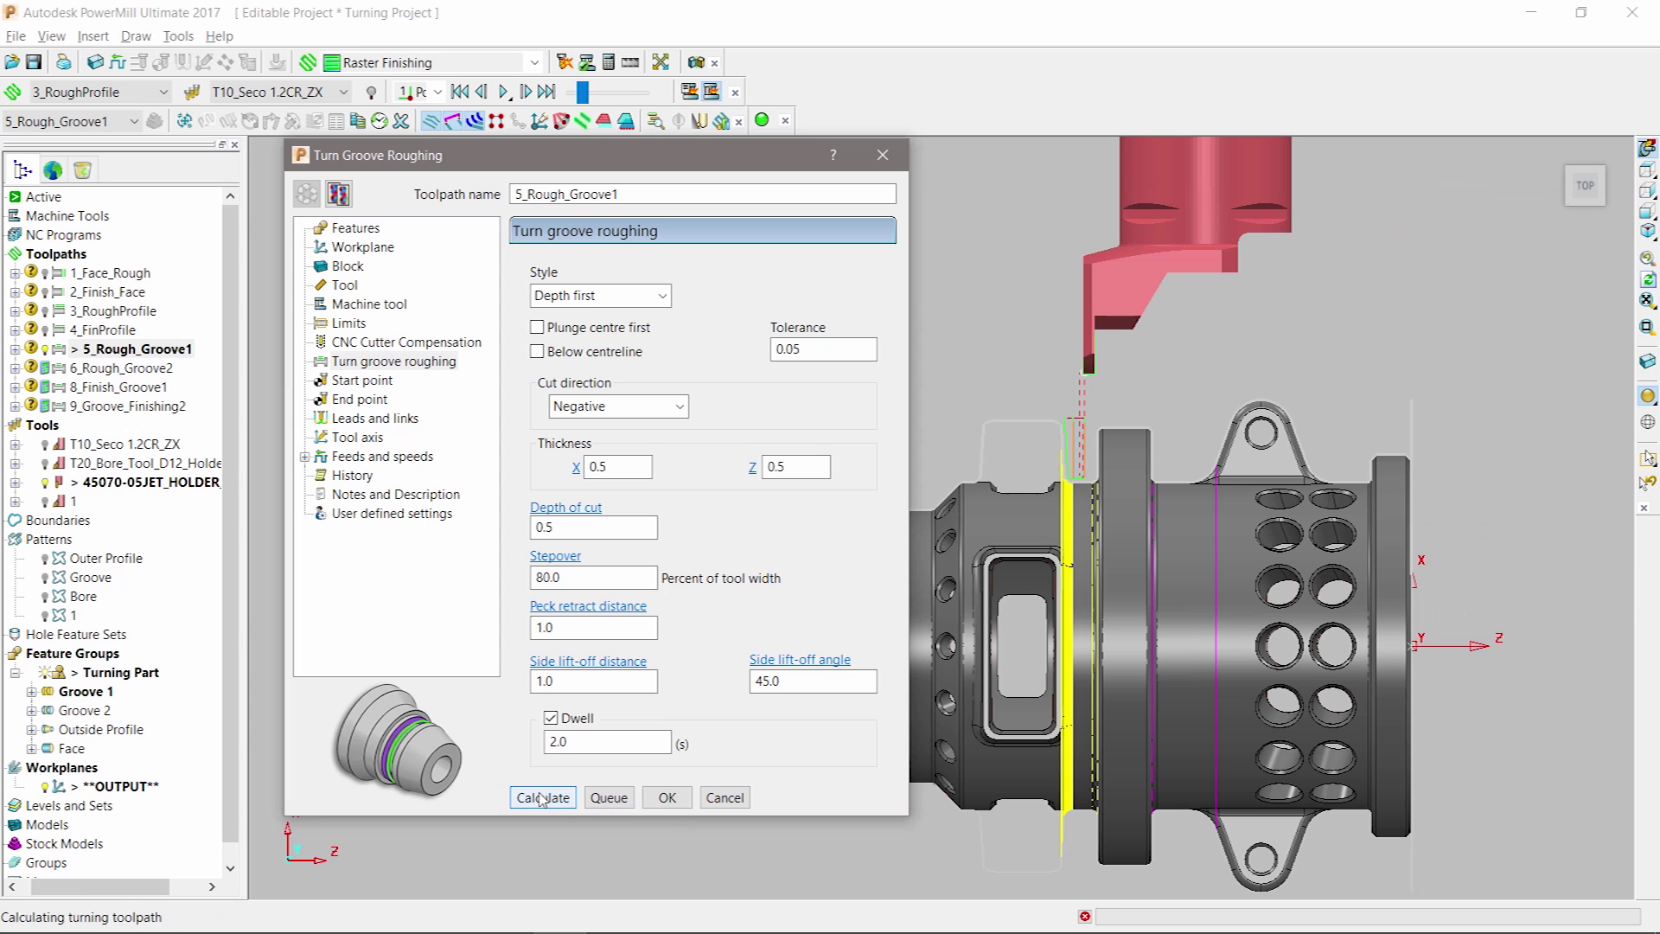
click(725, 797)
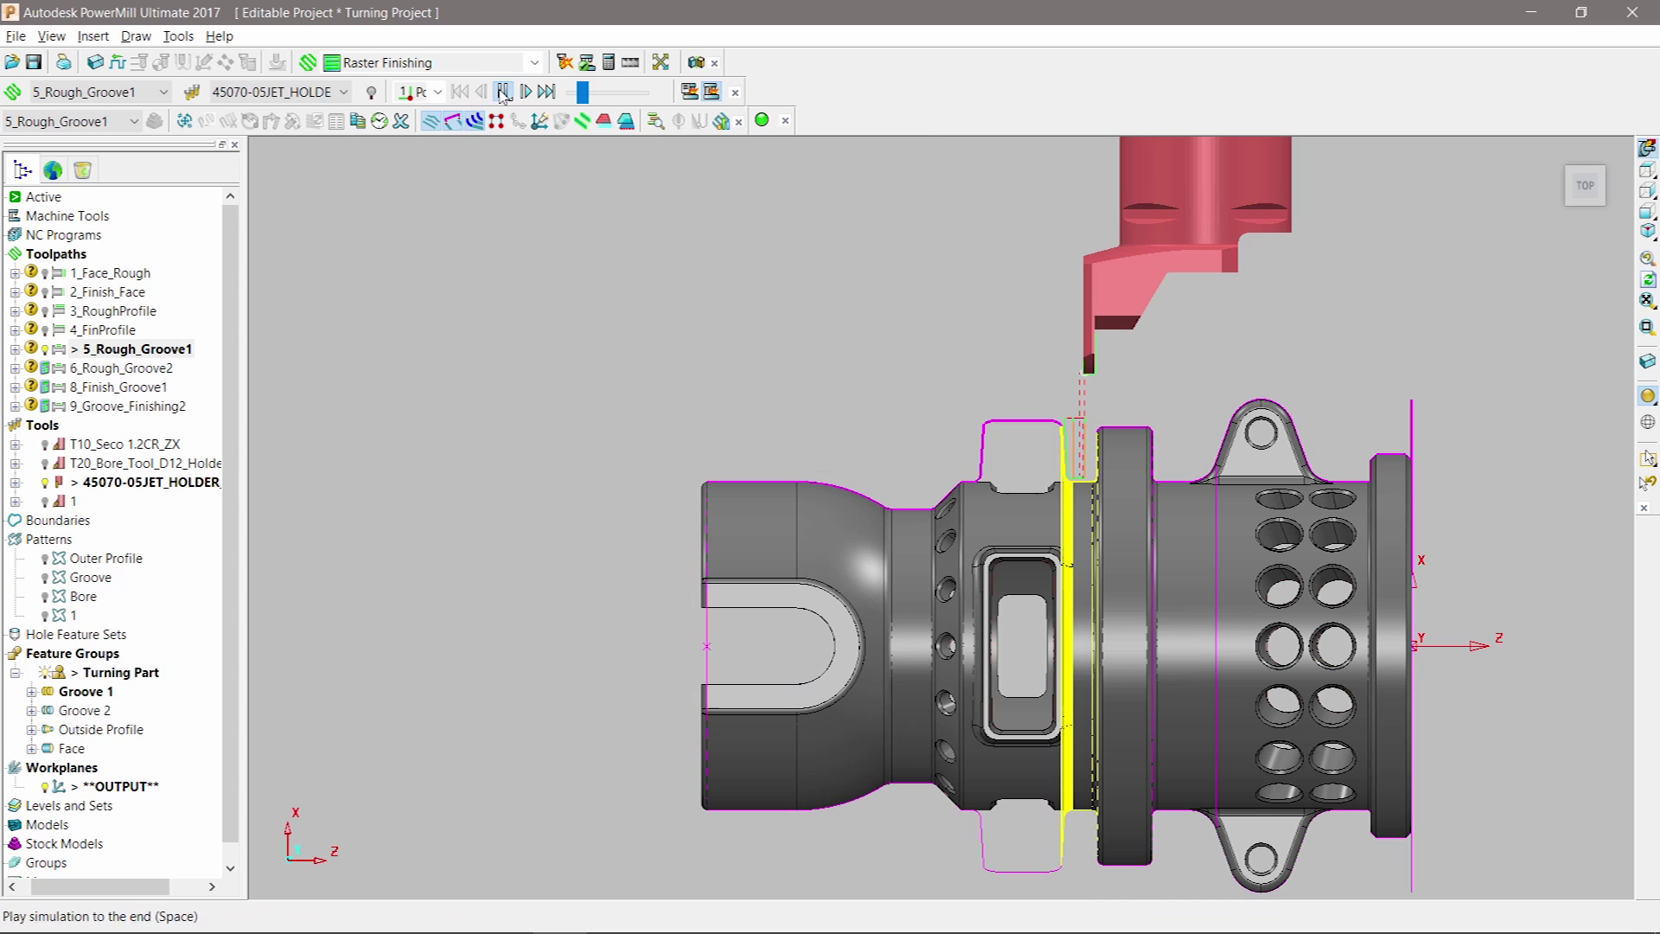
click(503, 92)
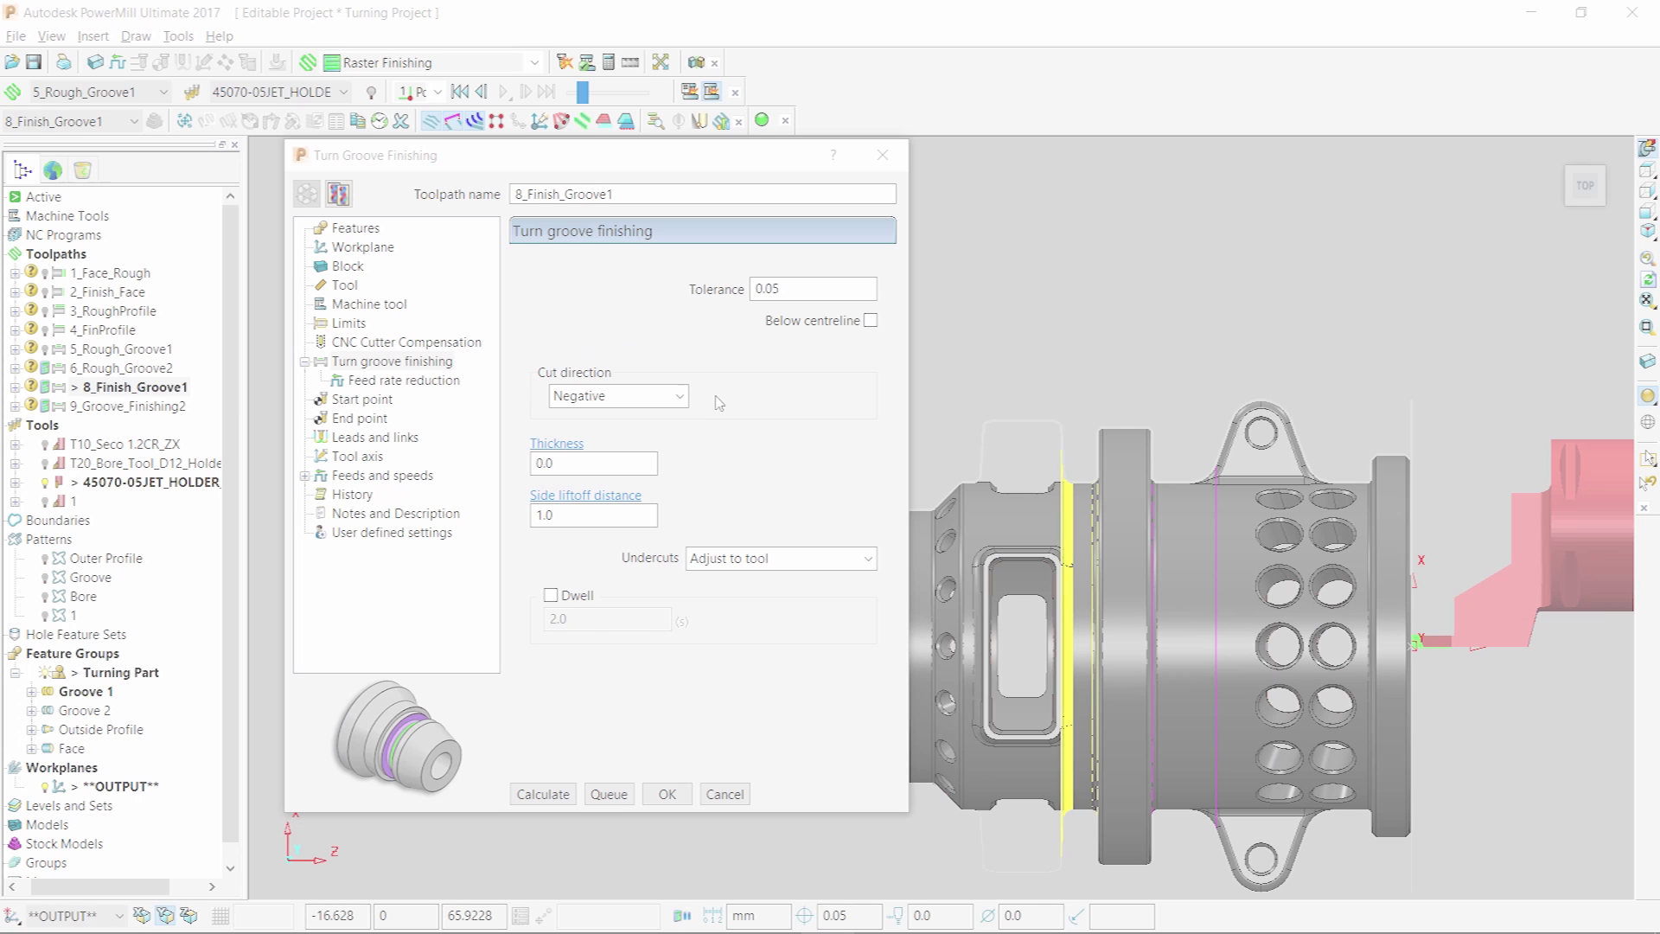
Step: Calculate 8_Finish_Groove1 with Negative cut direction, 0.0 thickness, 0.5 side lift-off and a 3.0 s dwell
click(679, 395)
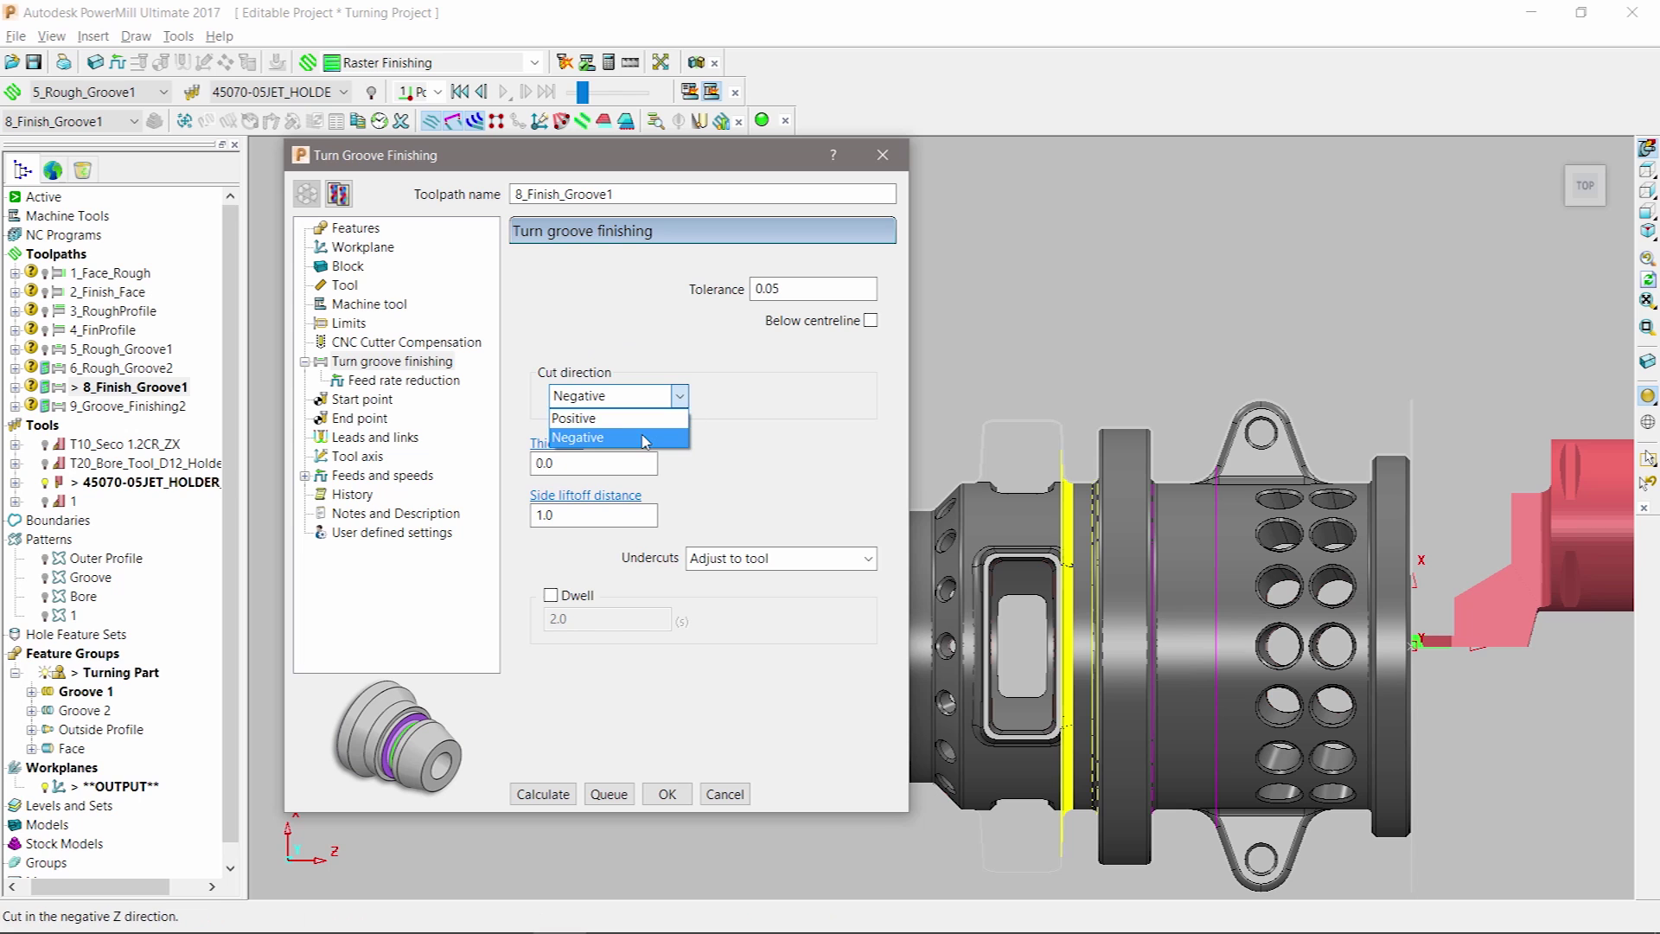
click(644, 438)
double_click(598, 462)
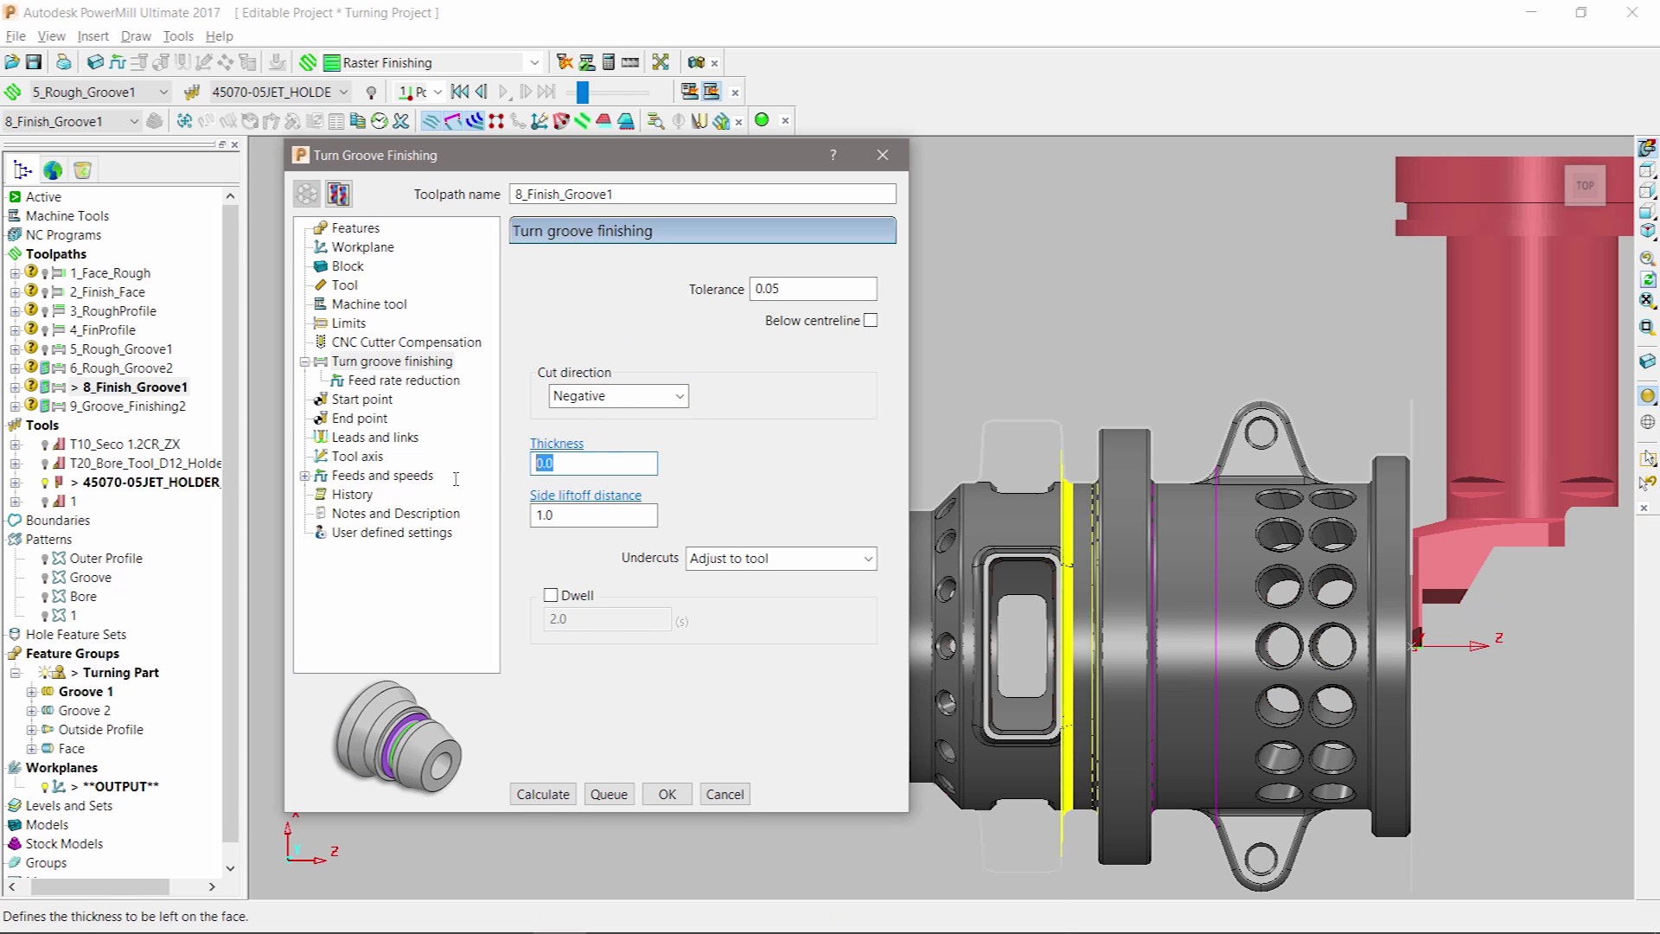
drag(571, 518, 509, 531)
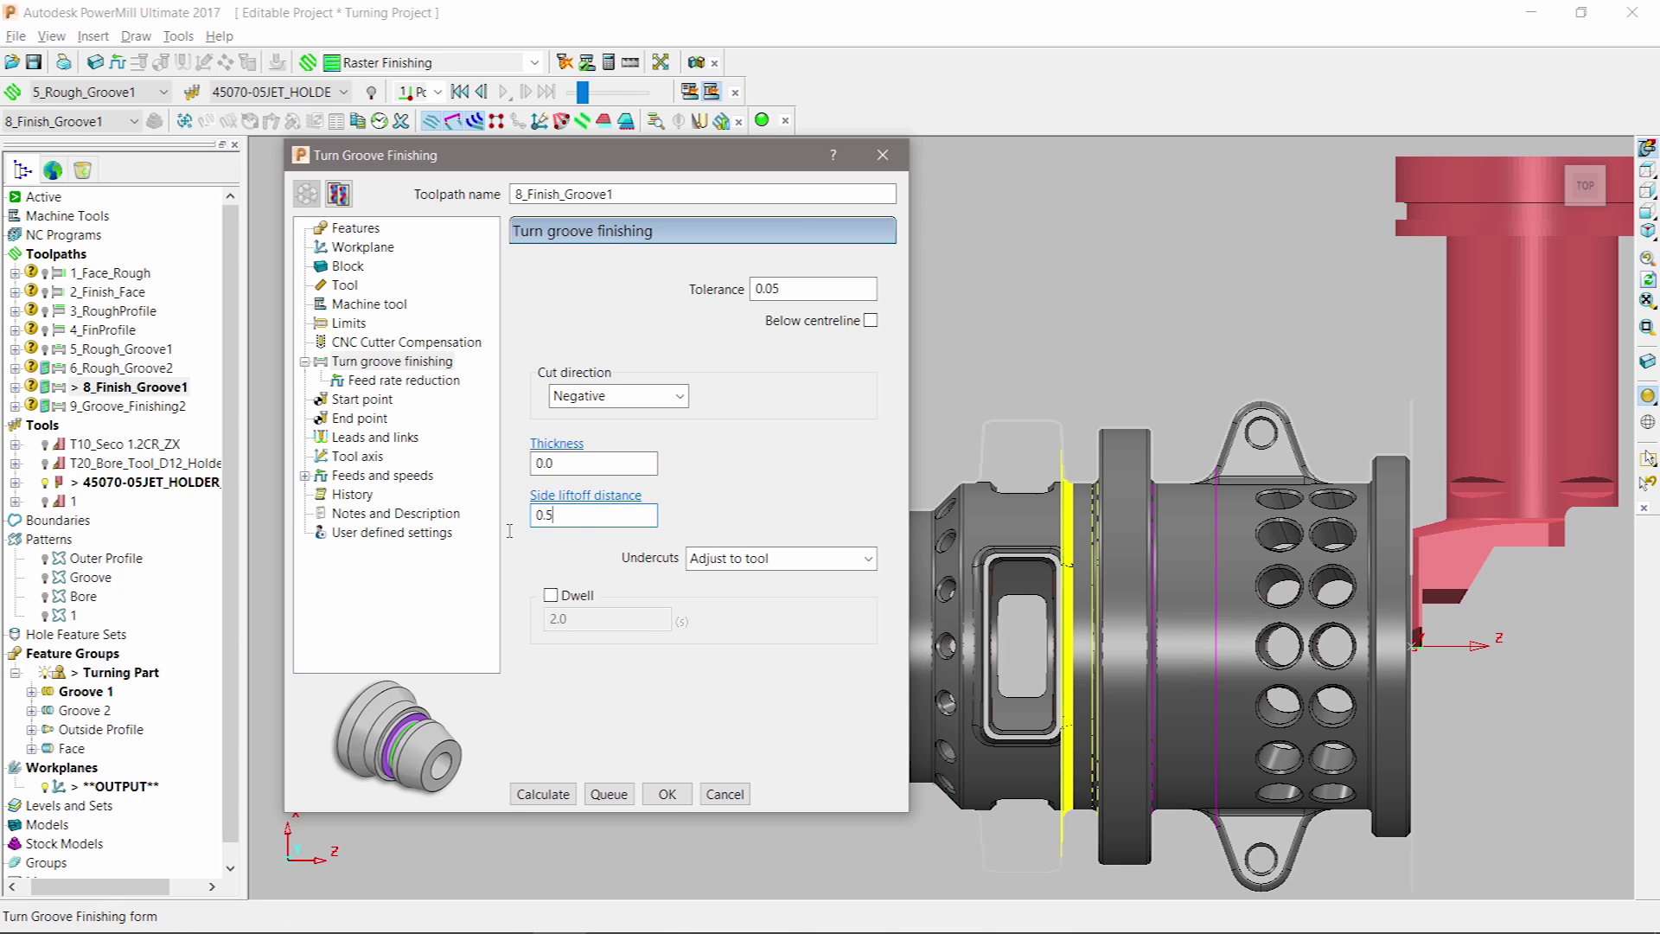
click(551, 595)
double_click(558, 618)
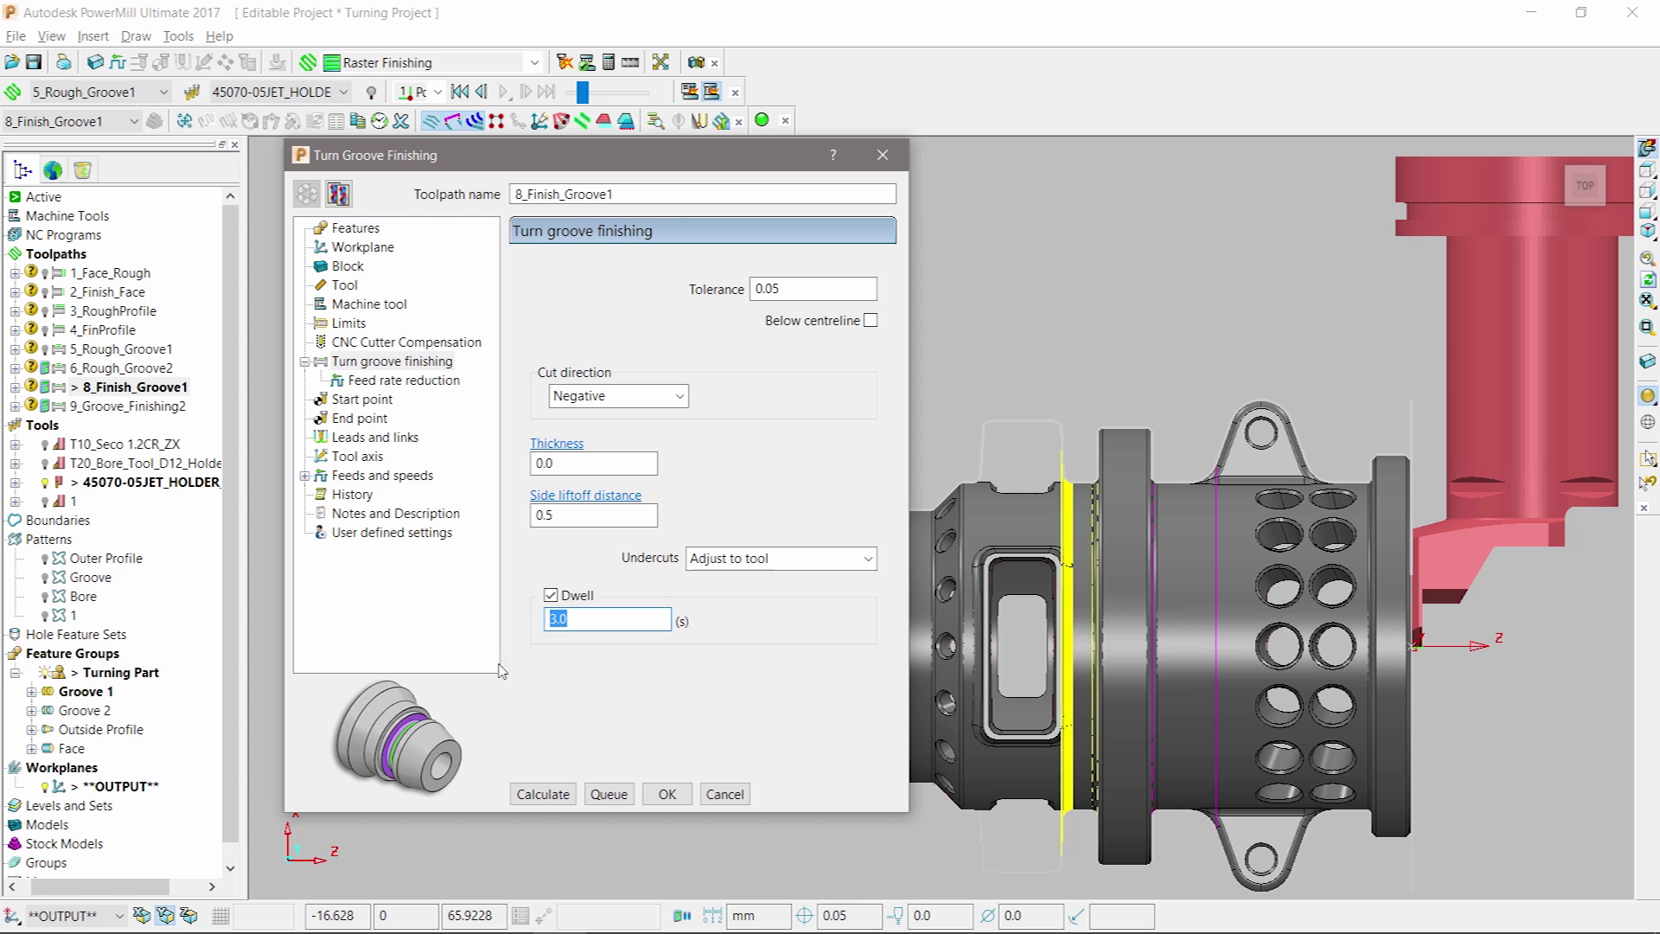
click(538, 794)
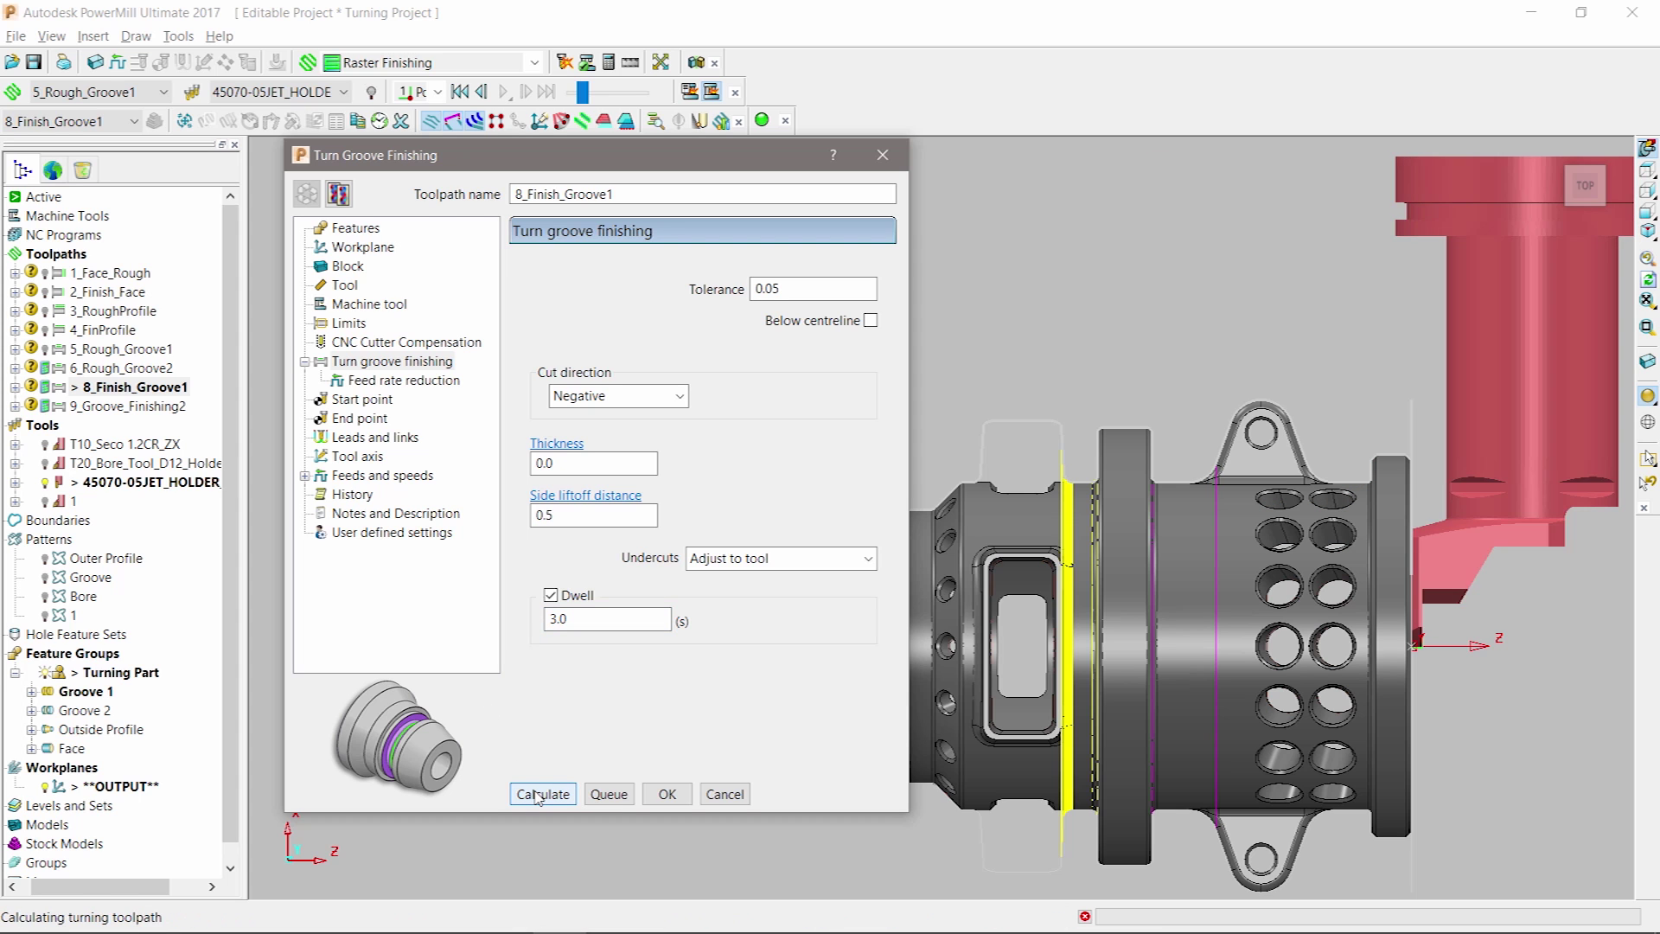
click(724, 794)
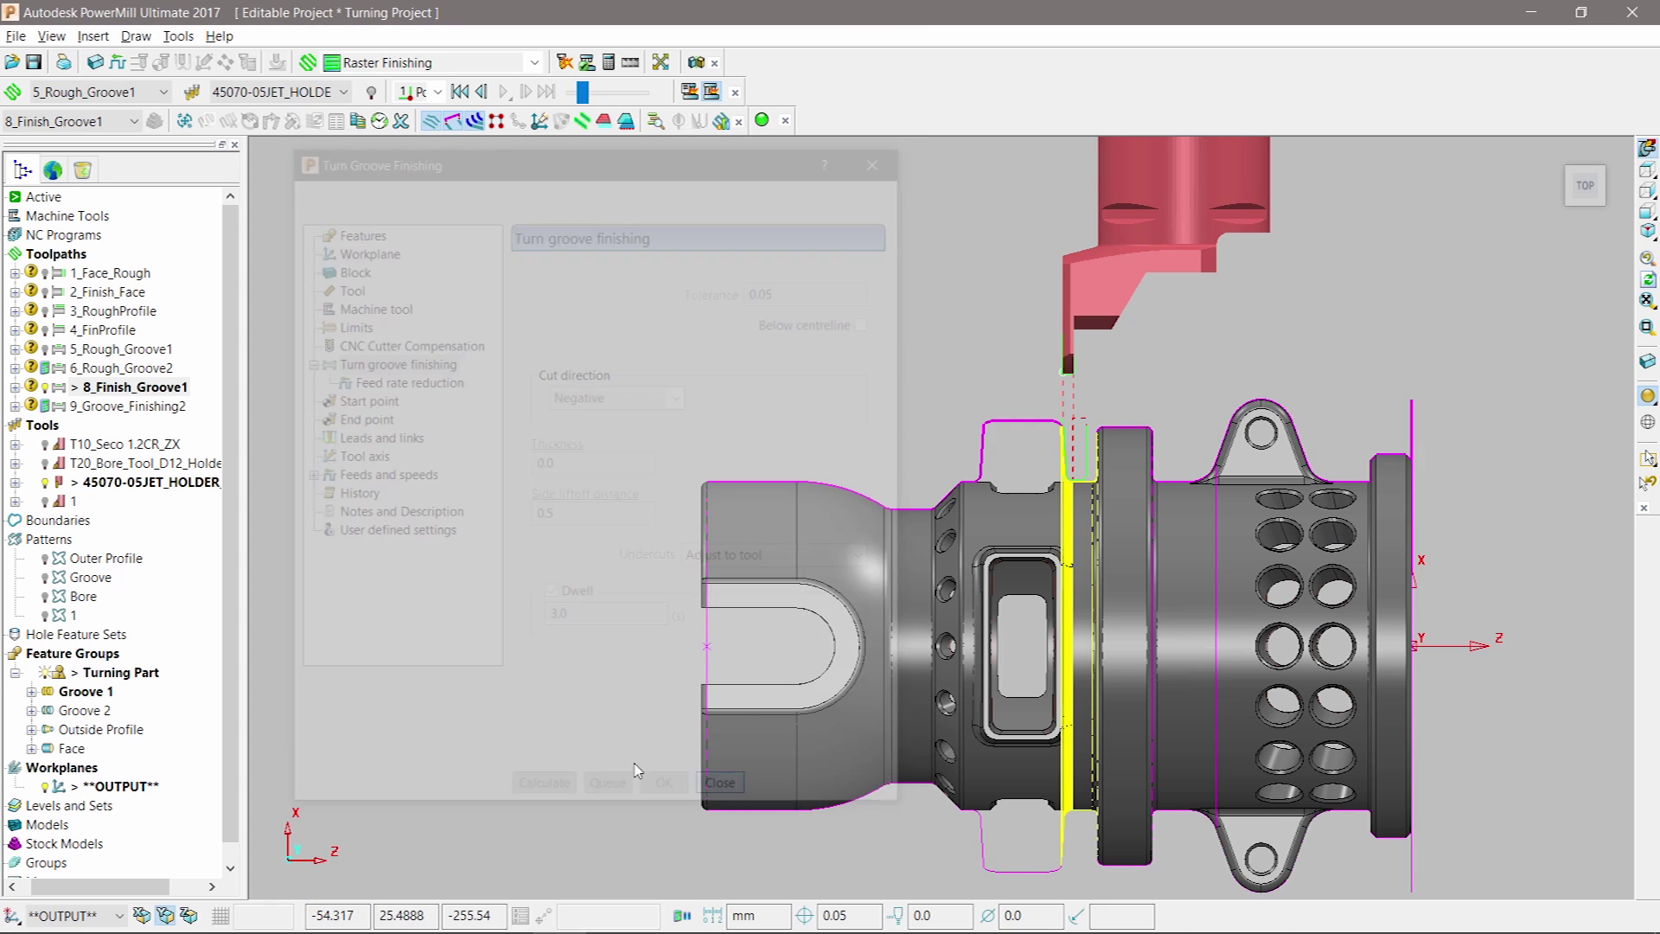
Step: Play 8_Finish_Groove1's simulation from the start and show it in an isometric view
right_click(66, 390)
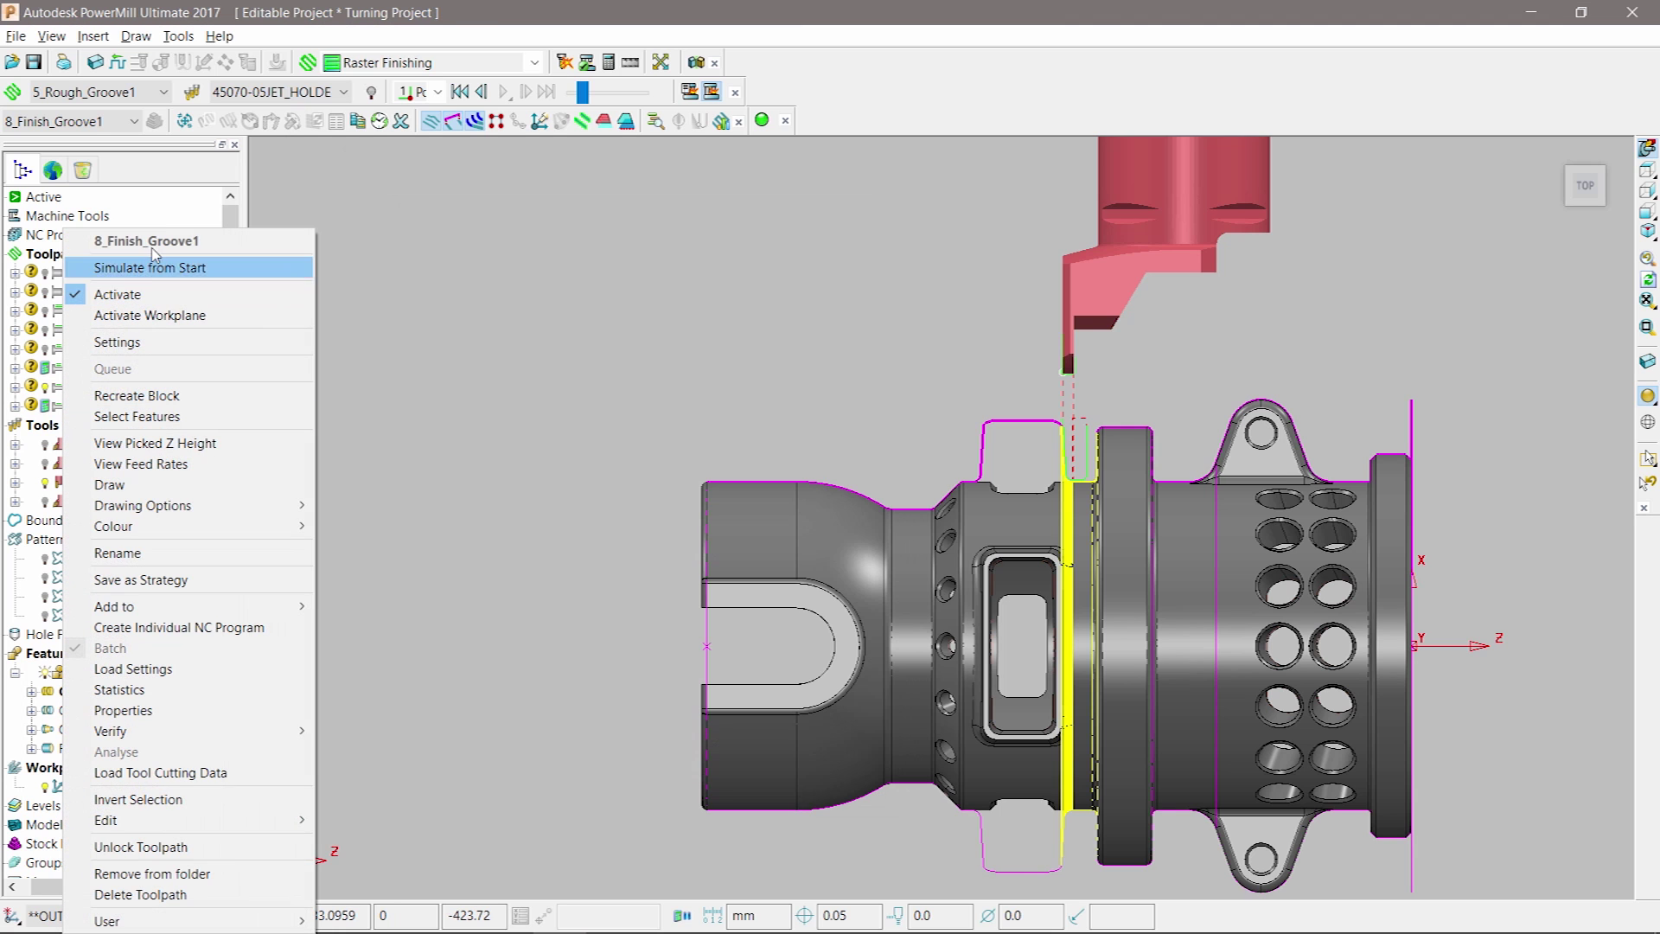
click(121, 265)
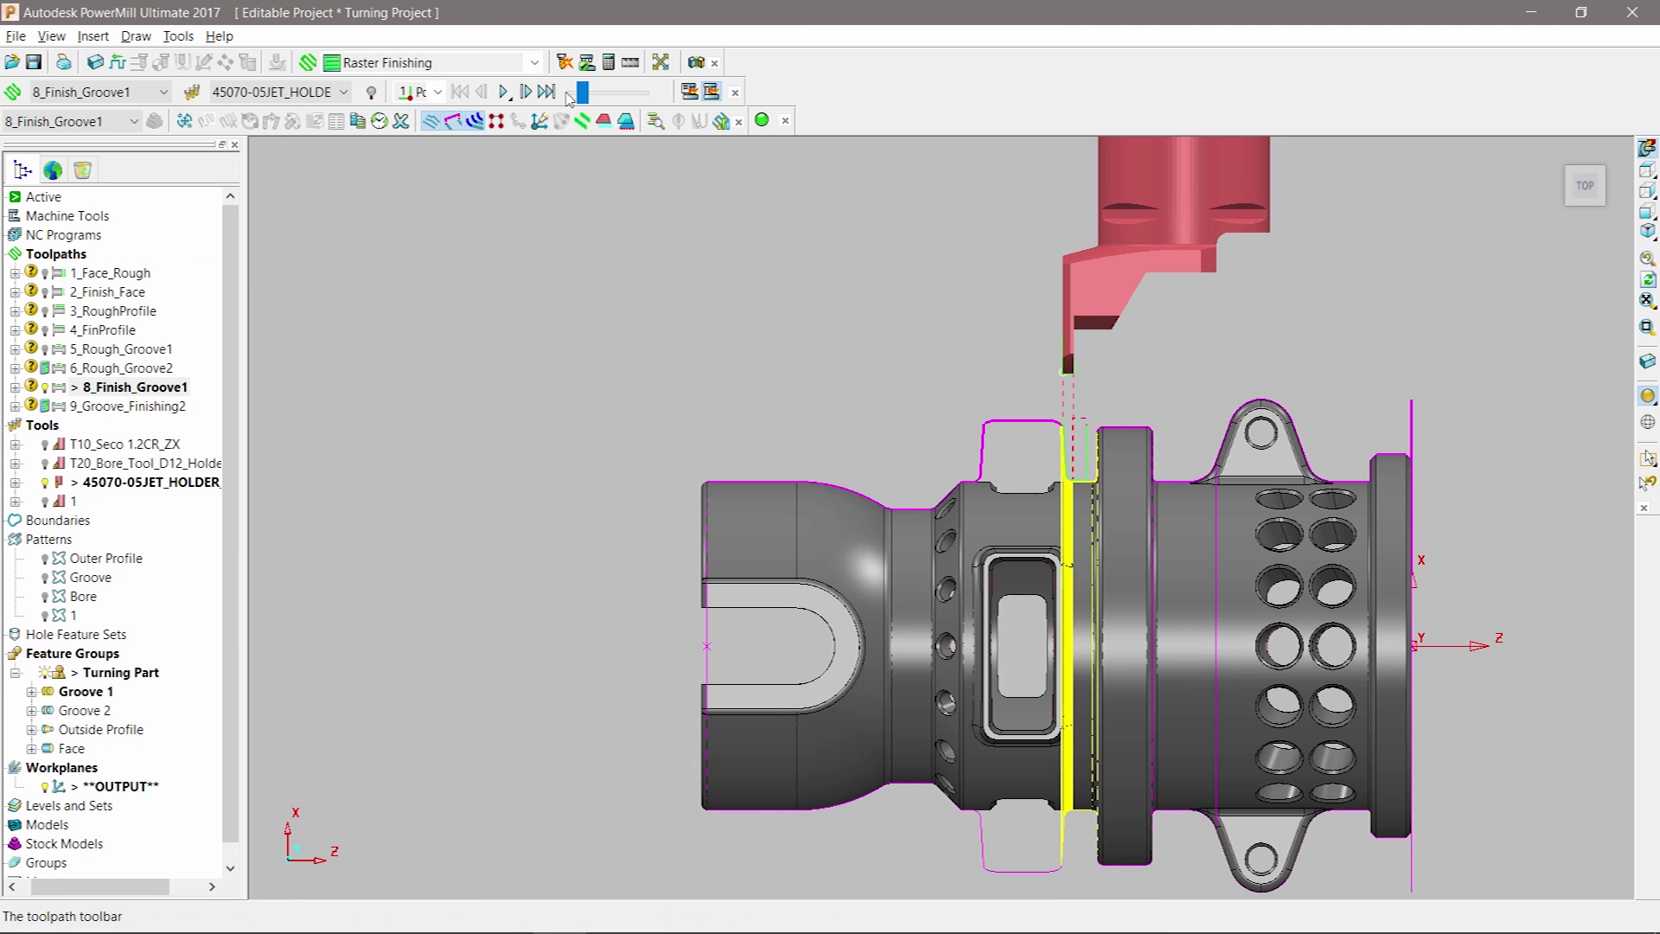
click(501, 92)
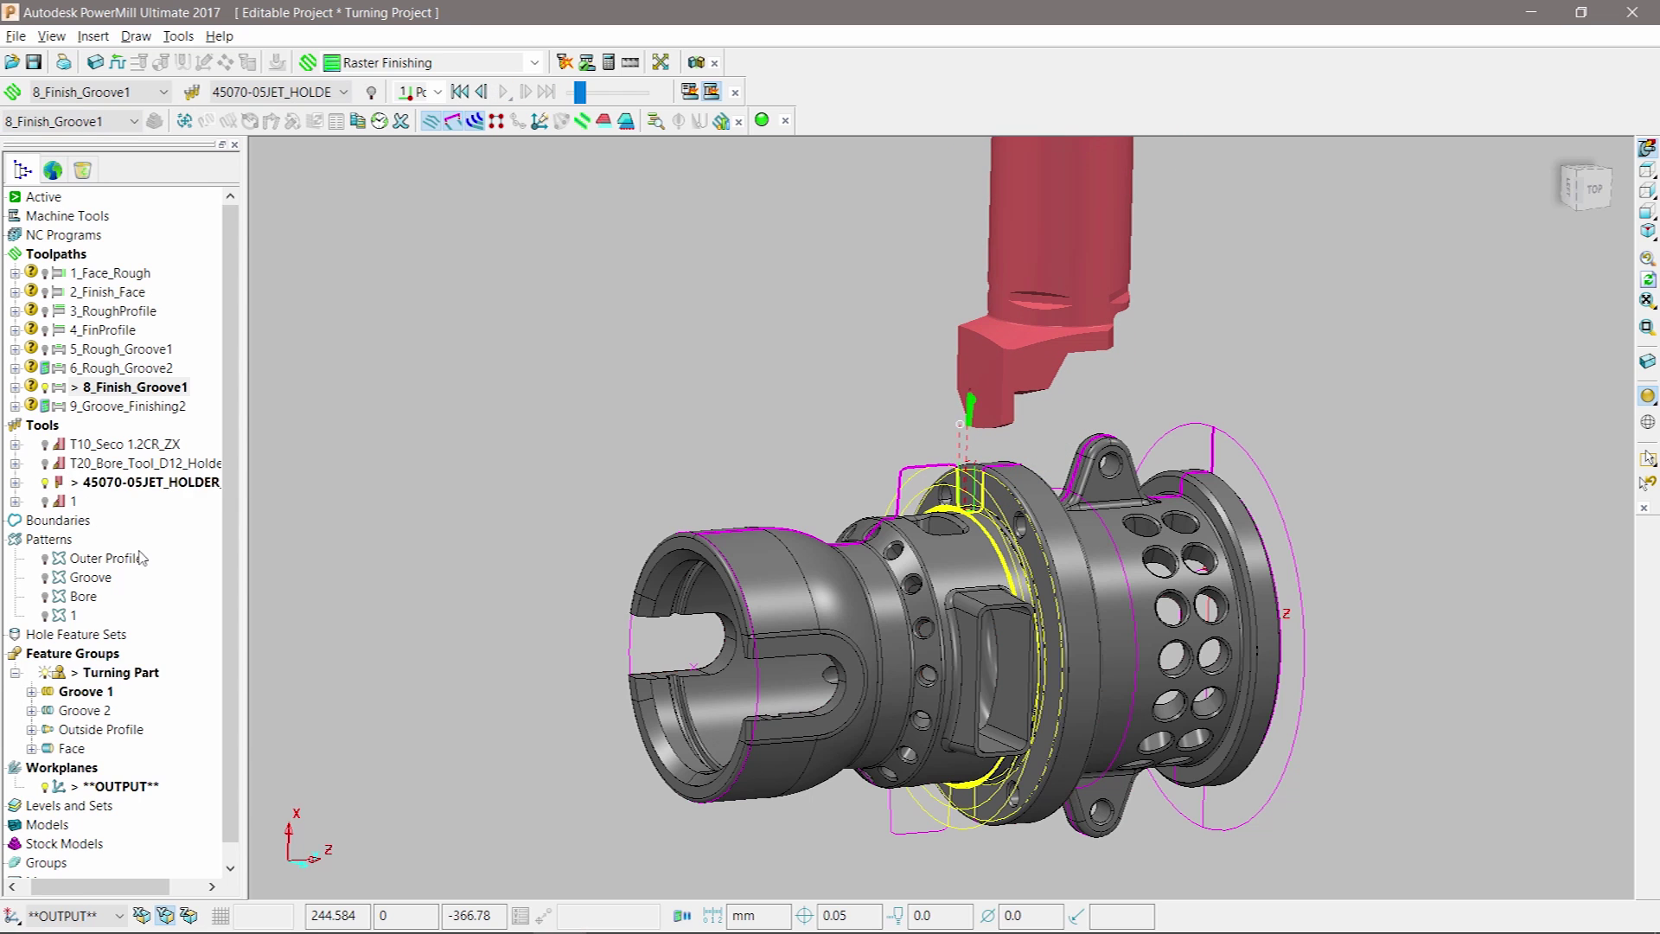
key(ctrl+1)
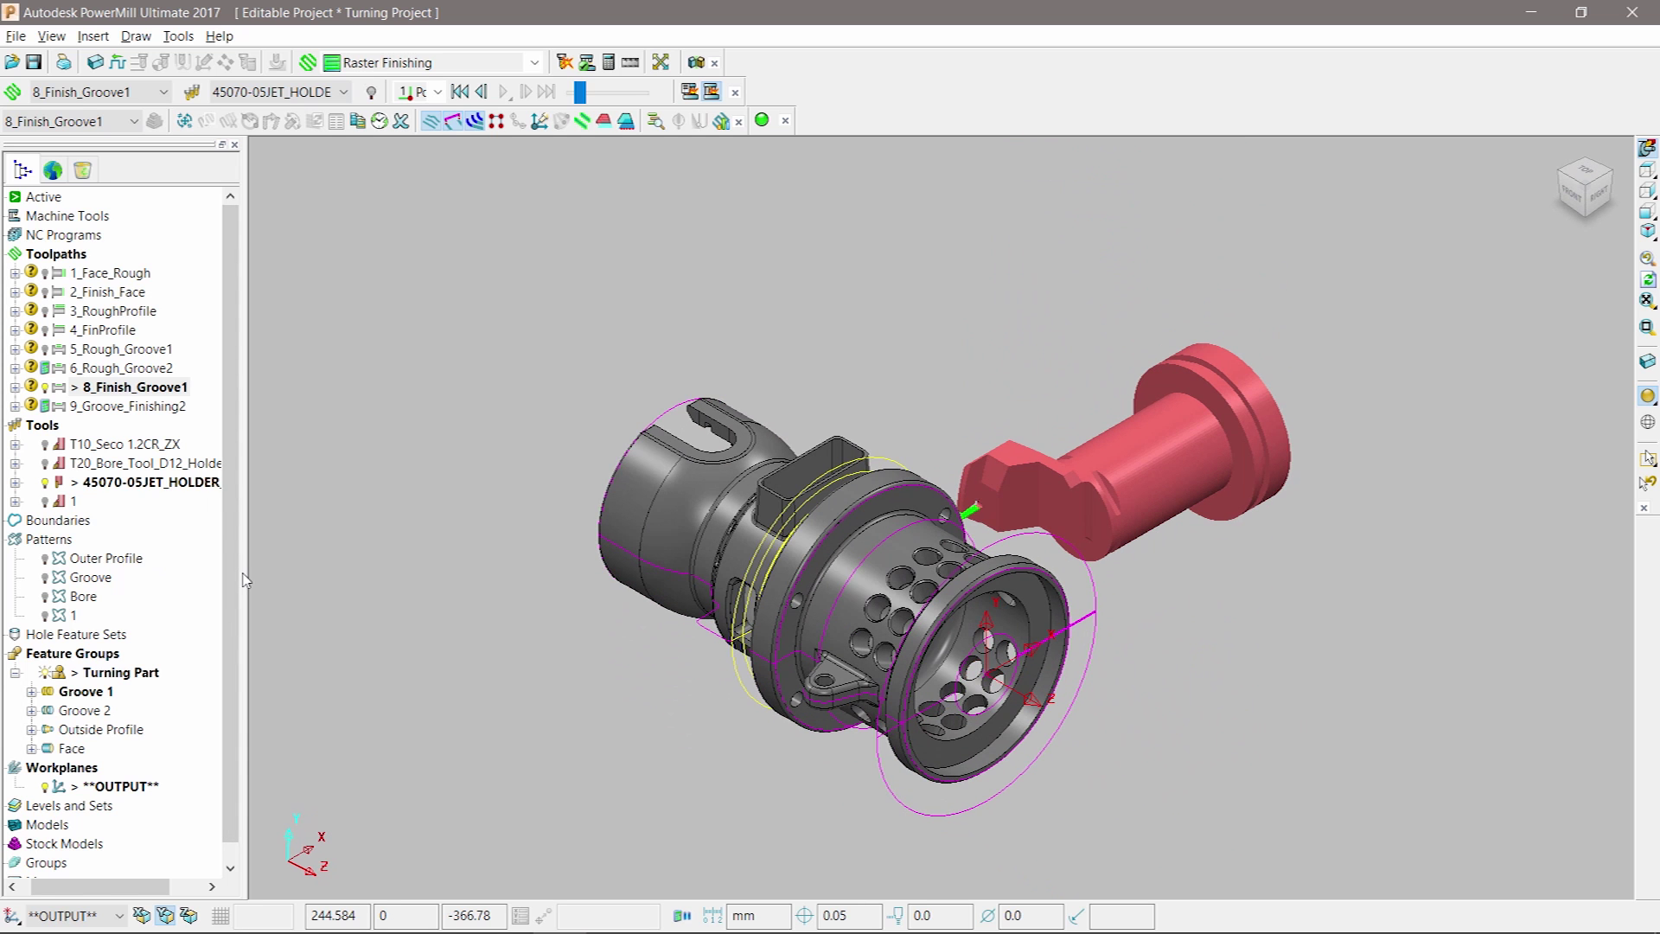